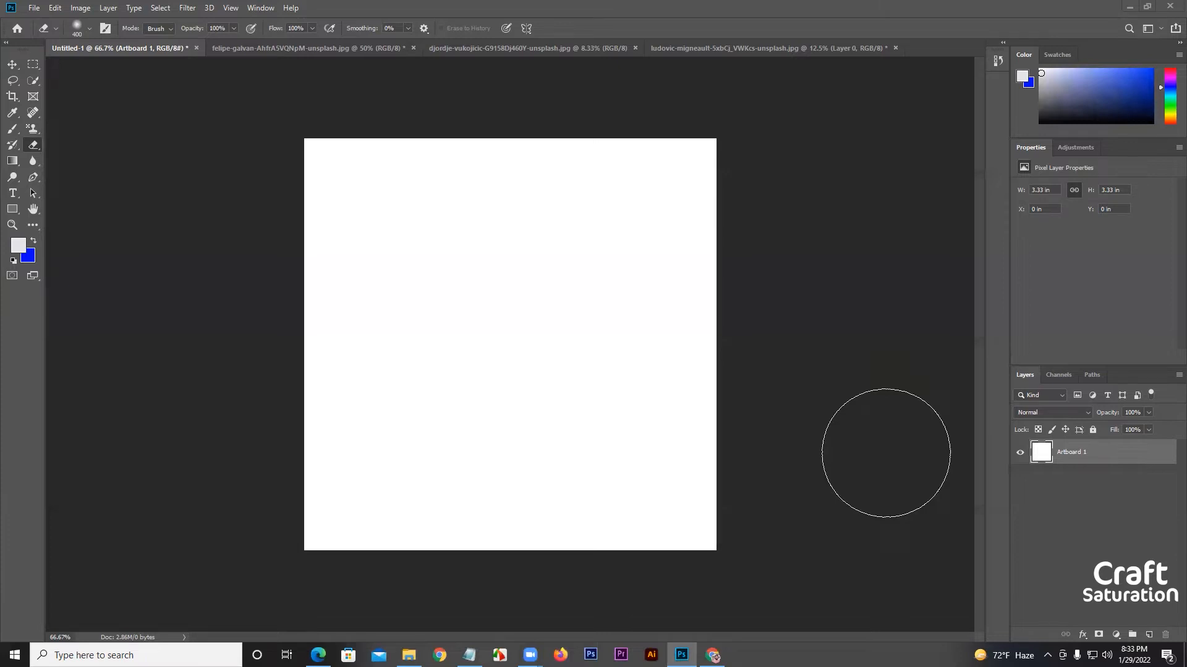
# Activate the standard Eraser tool from the group that also holds the Background and Magic Erasers.
pyautogui.click(12, 66)
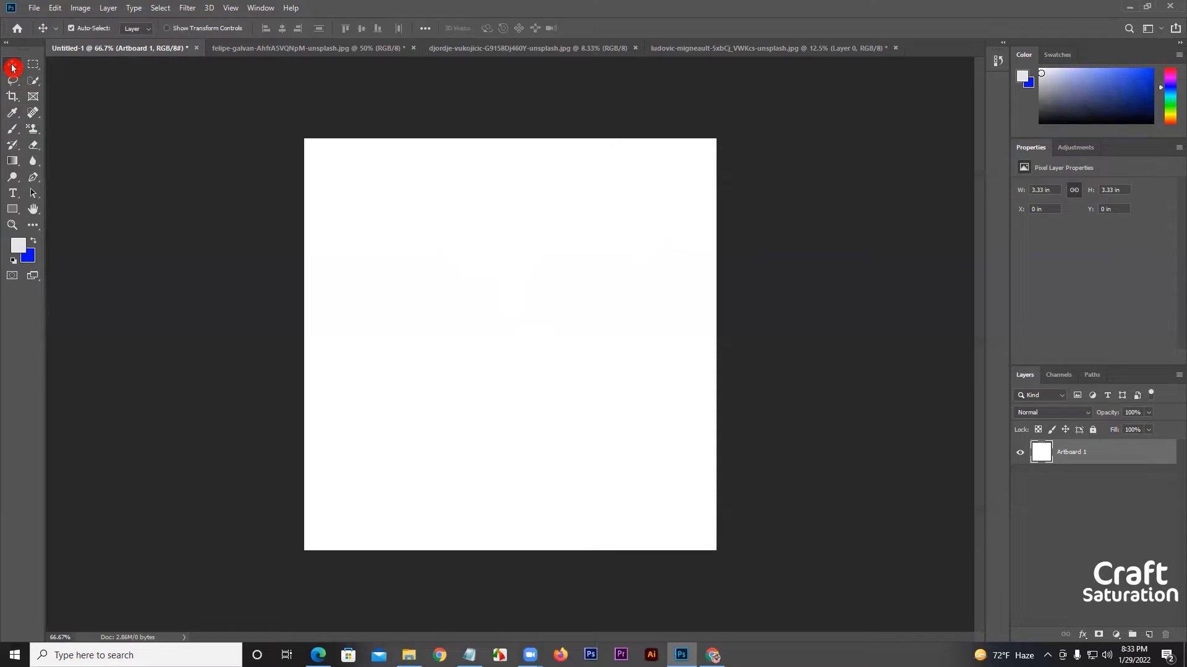
pyautogui.click(30, 149)
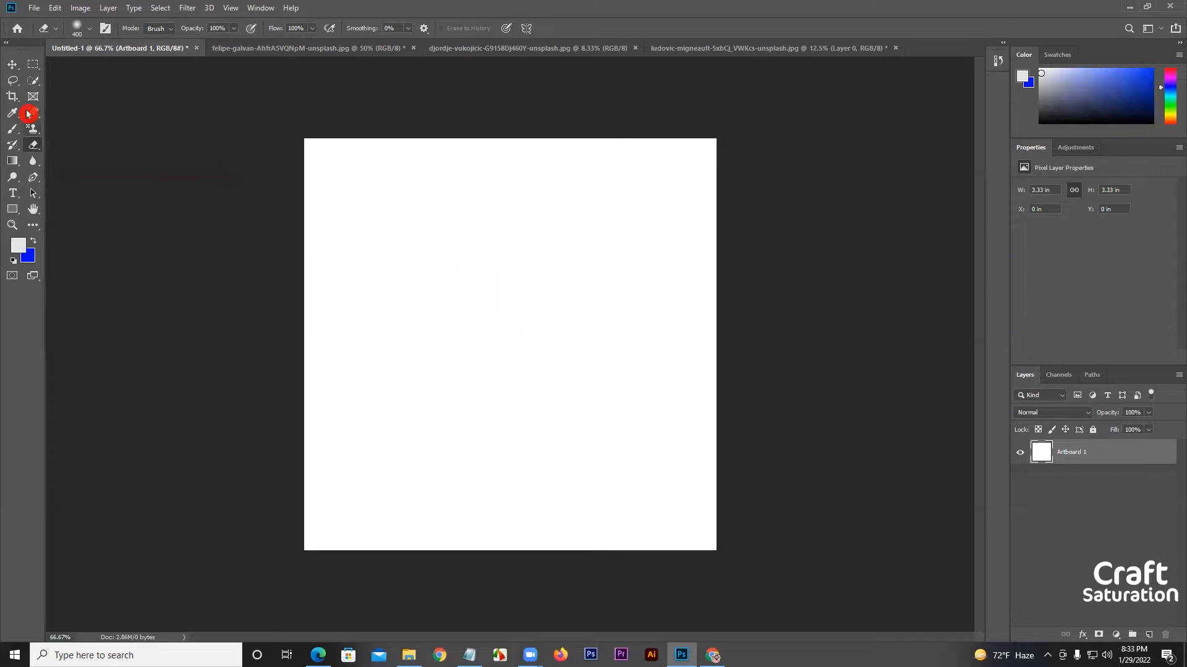
pyautogui.click(12, 64)
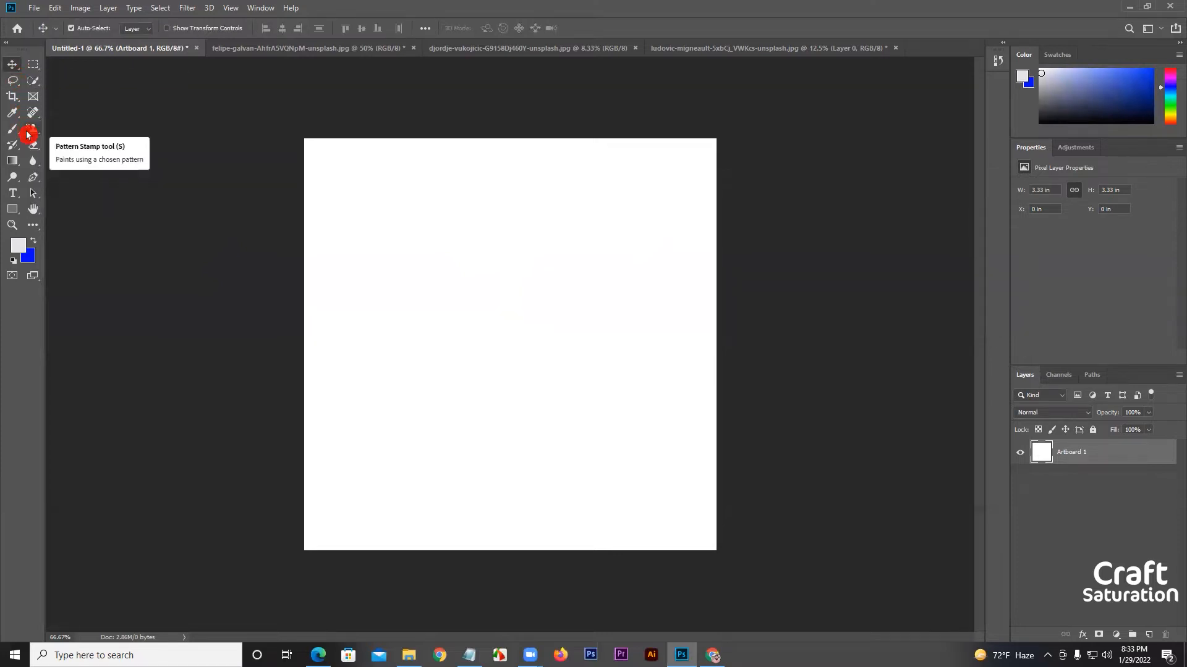
pyautogui.moveTo(32, 144); pyautogui.dragTo(84, 146)
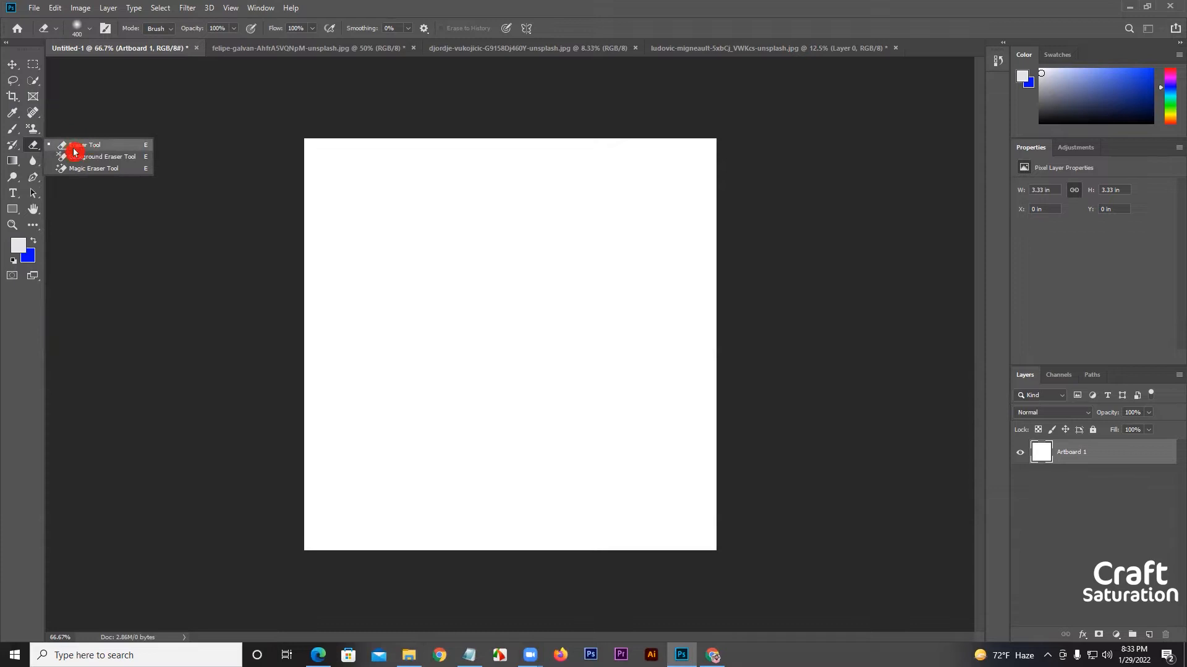
pyautogui.click(113, 144)
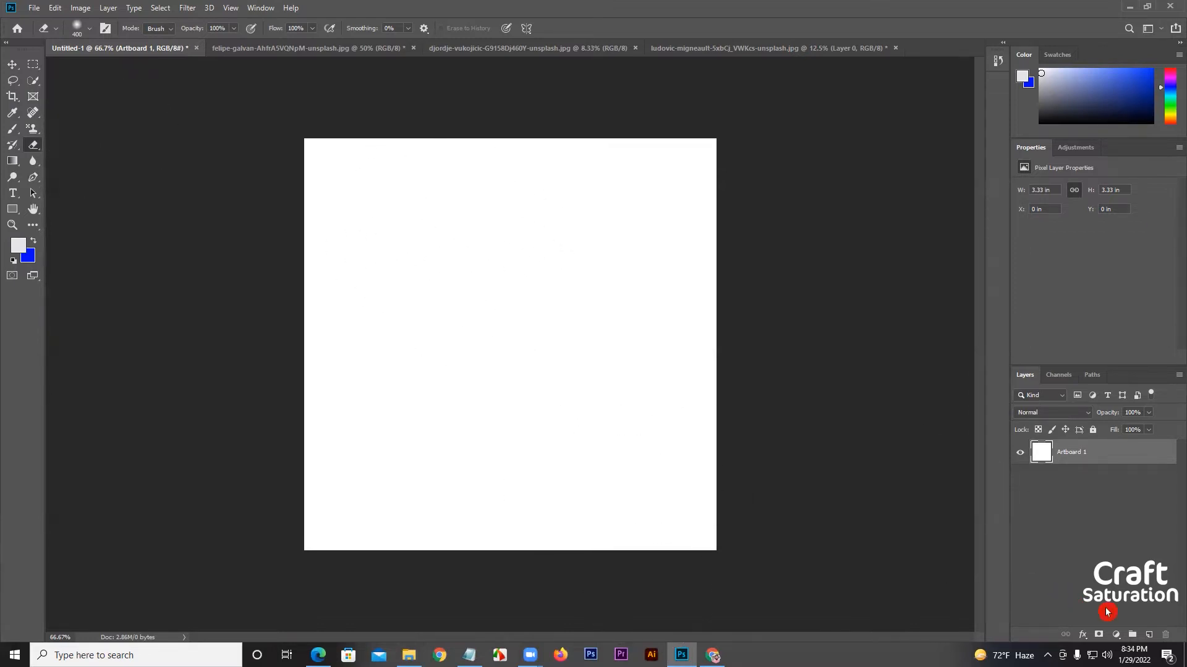
# Add a new layer above Artboard 1 and fill it with the blue background color 000cff.
pyautogui.click(1147, 635)
pyautogui.click(29, 255)
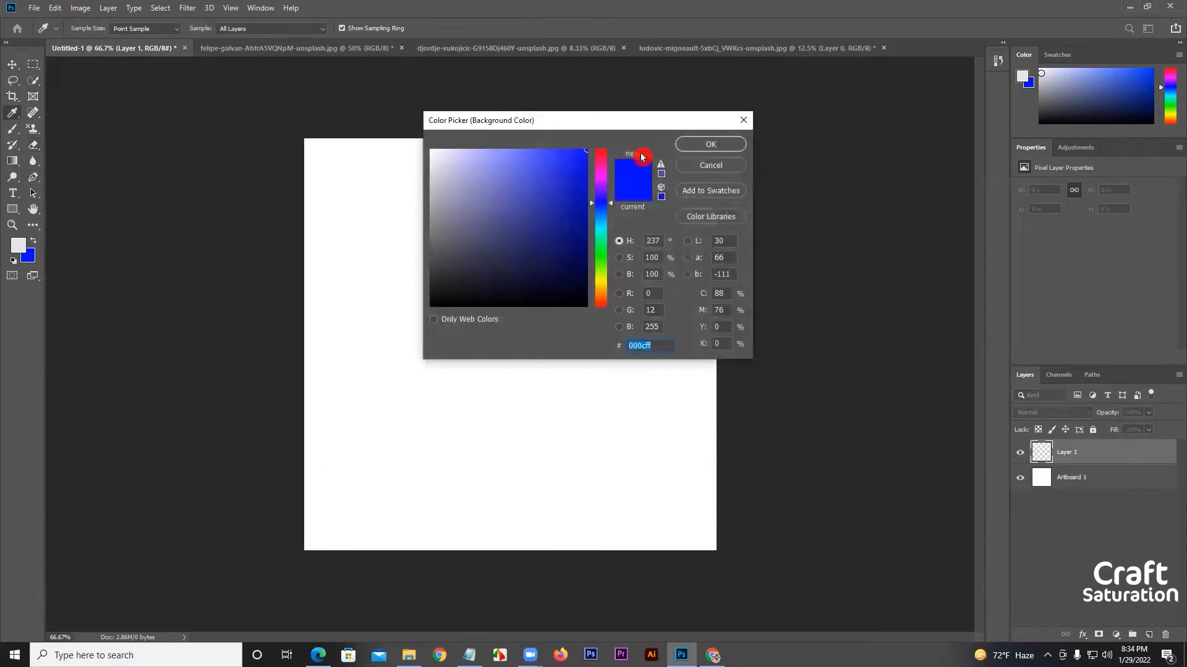
pyautogui.click(710, 144)
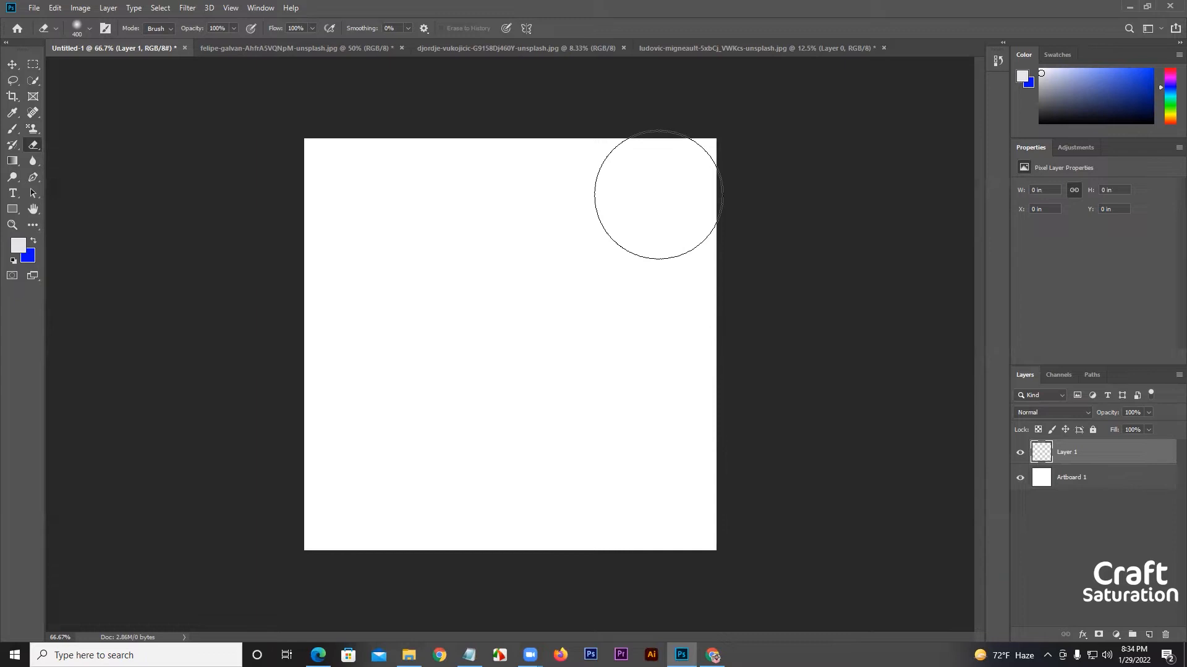
pyautogui.hotkey('ctrl', 'BackSpace')
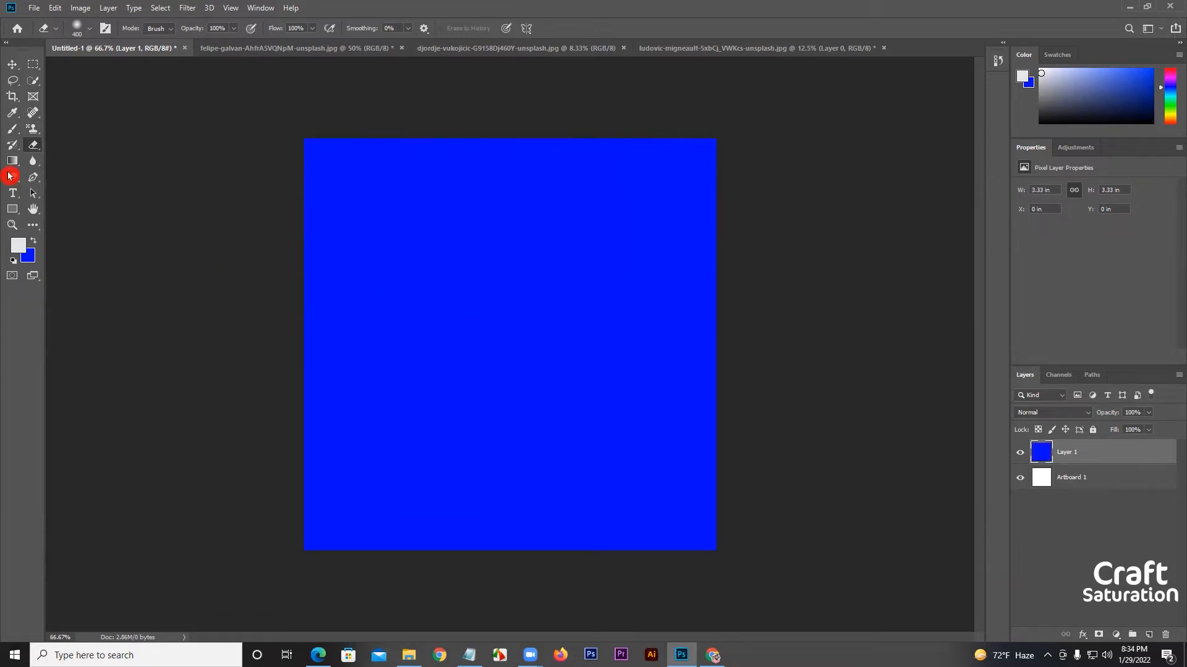
# Erase most of the blue fill on Layer 1 with broad soft strokes, toggling the layer's visibility to compare.
pyautogui.moveTo(707, 161)
pyautogui.mouseDown()
pyautogui.moveTo(371, 199)
pyautogui.moveTo(437, 165)
pyautogui.moveTo(173, 206)
pyautogui.moveTo(473, 257)
pyautogui.moveTo(287, 325)
pyautogui.moveTo(688, 286)
pyautogui.mouseUp()
pyautogui.click(1019, 453)
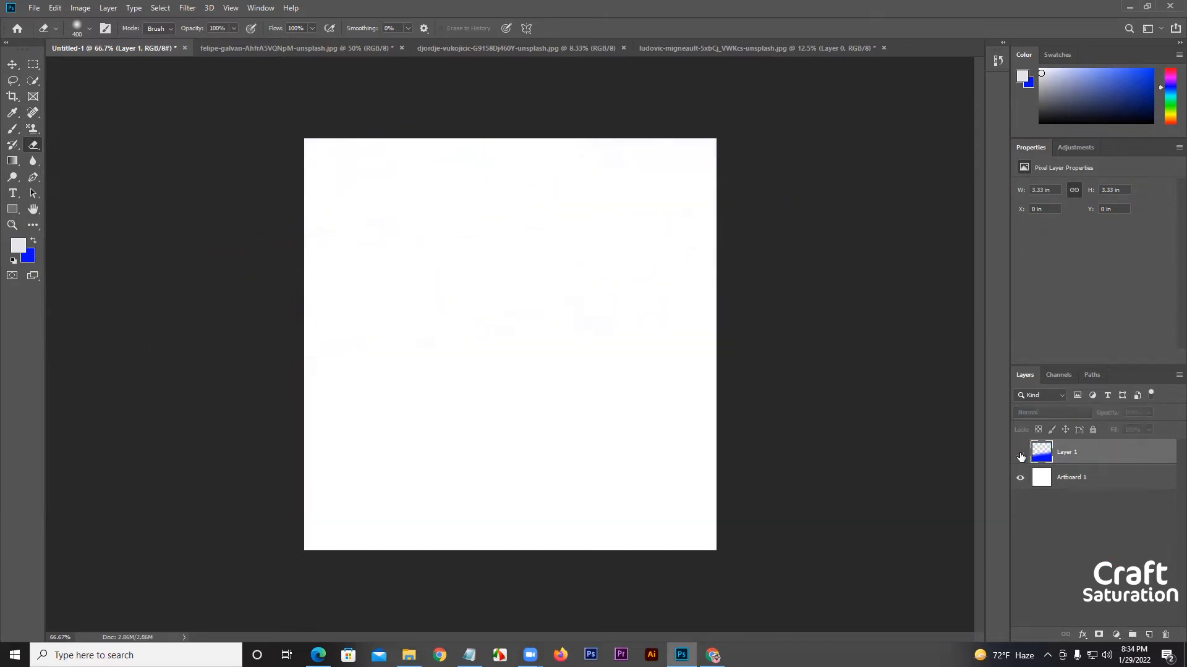
pyautogui.click(1020, 454)
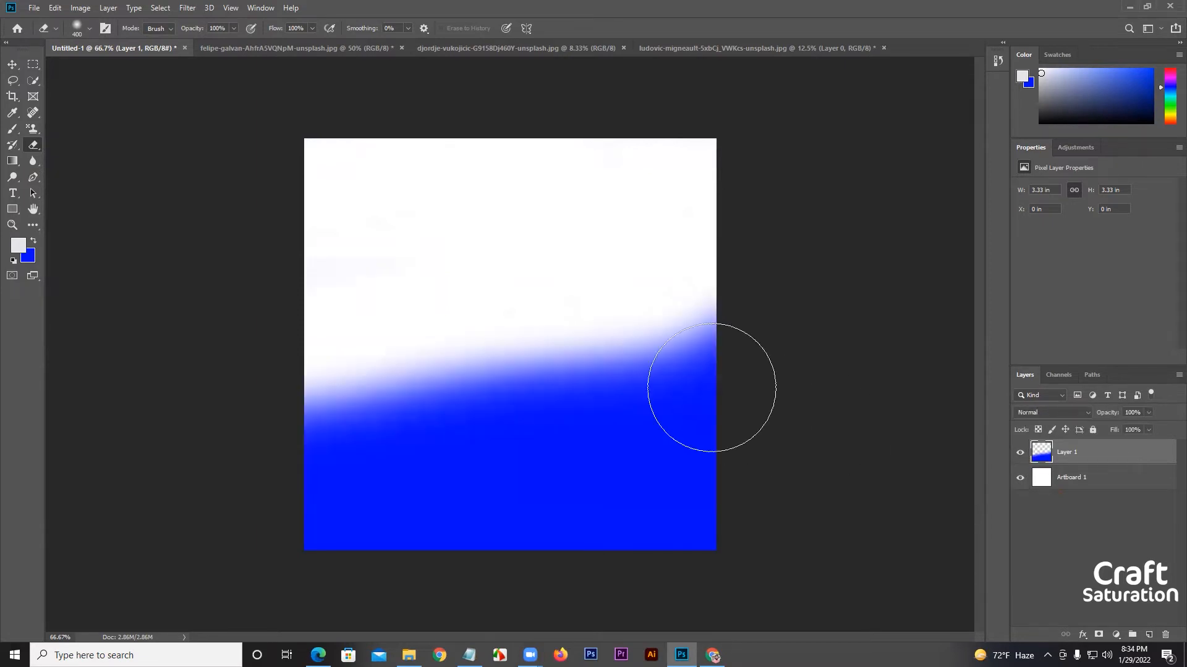
pyautogui.moveTo(655, 323)
pyautogui.mouseDown()
pyautogui.moveTo(227, 400)
pyautogui.moveTo(370, 412)
pyautogui.moveTo(721, 399)
pyautogui.moveTo(334, 475)
pyautogui.moveTo(691, 479)
pyautogui.mouseUp()
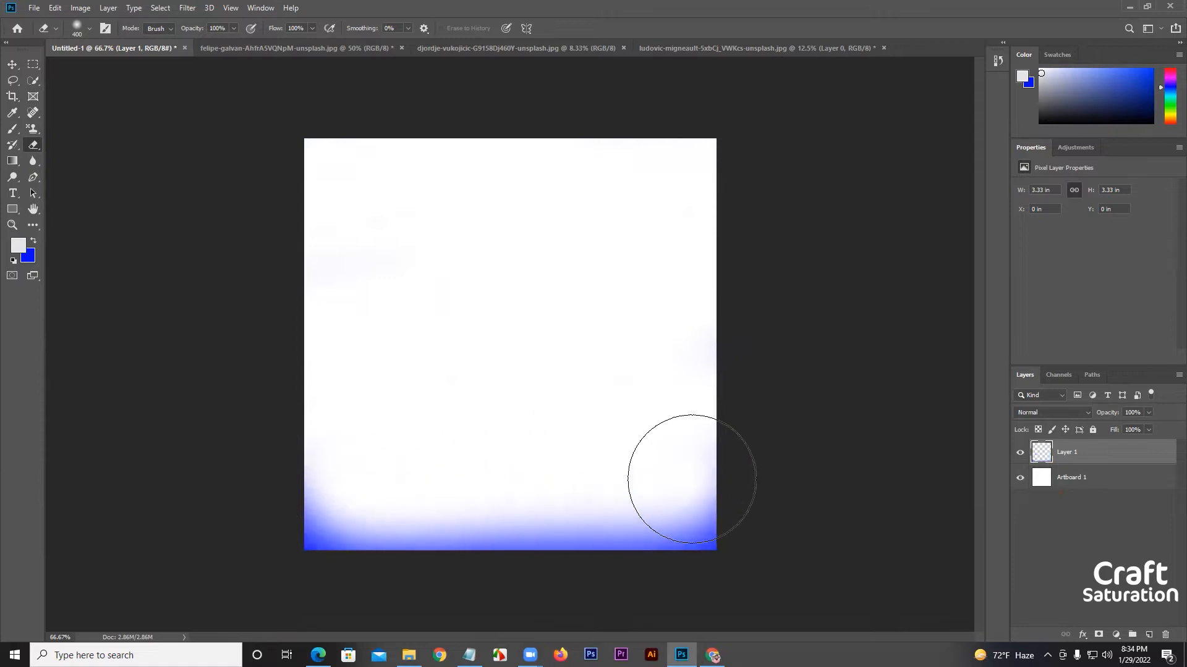
# Undo the eraser strokes on Layer 1.
pyautogui.hotkey('ctrl', 'z')
pyautogui.hotkey('ctrl', 'z')
pyautogui.hotkey('ctrl', 'z')
pyautogui.hotkey('ctrl', 'z')
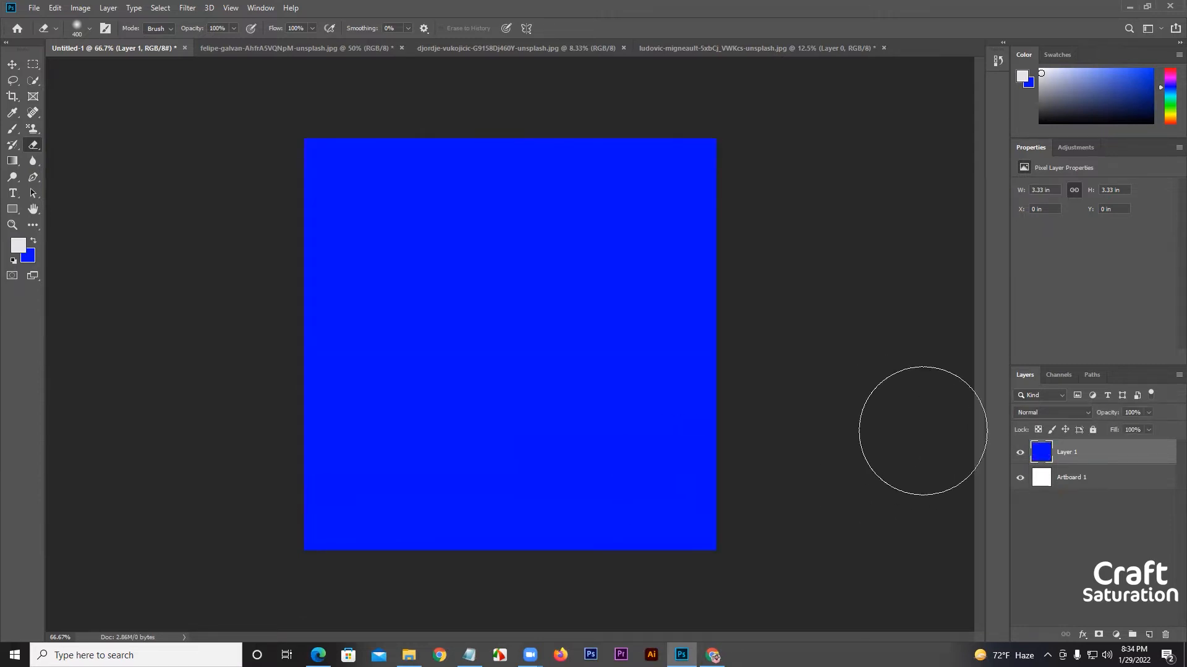
# Set the foreground color to red fd0000 and fill the Artboard 1 layer with it.
pyautogui.click(1058, 475)
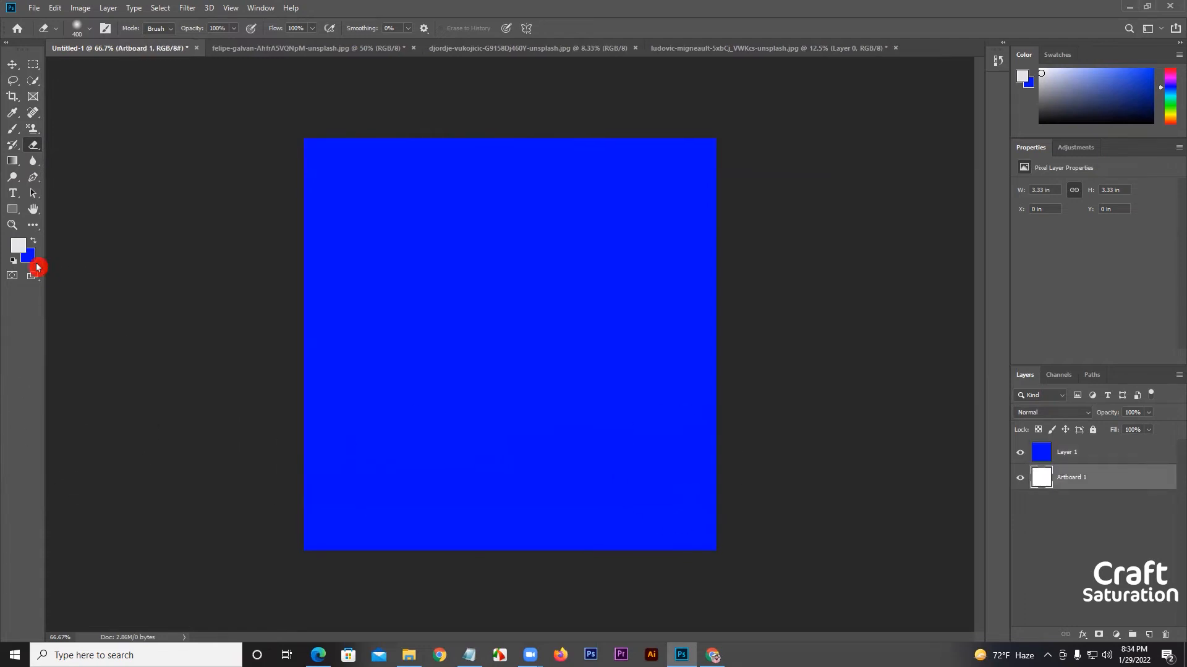
pyautogui.click(19, 245)
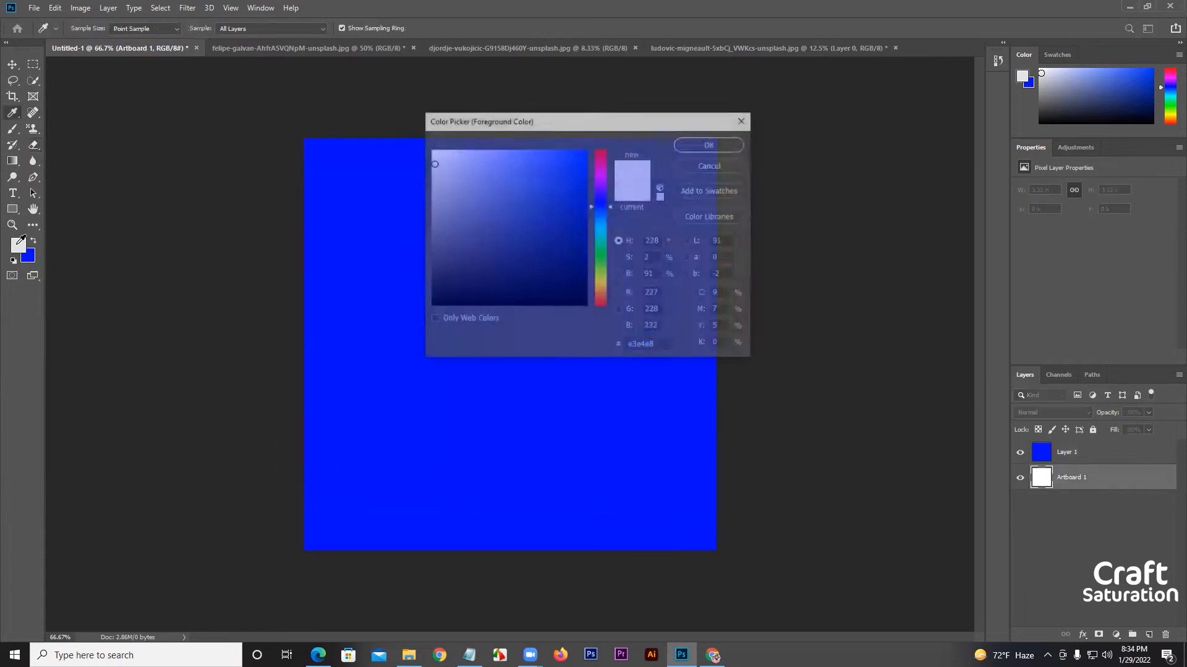
pyautogui.click(605, 151)
pyautogui.click(581, 156)
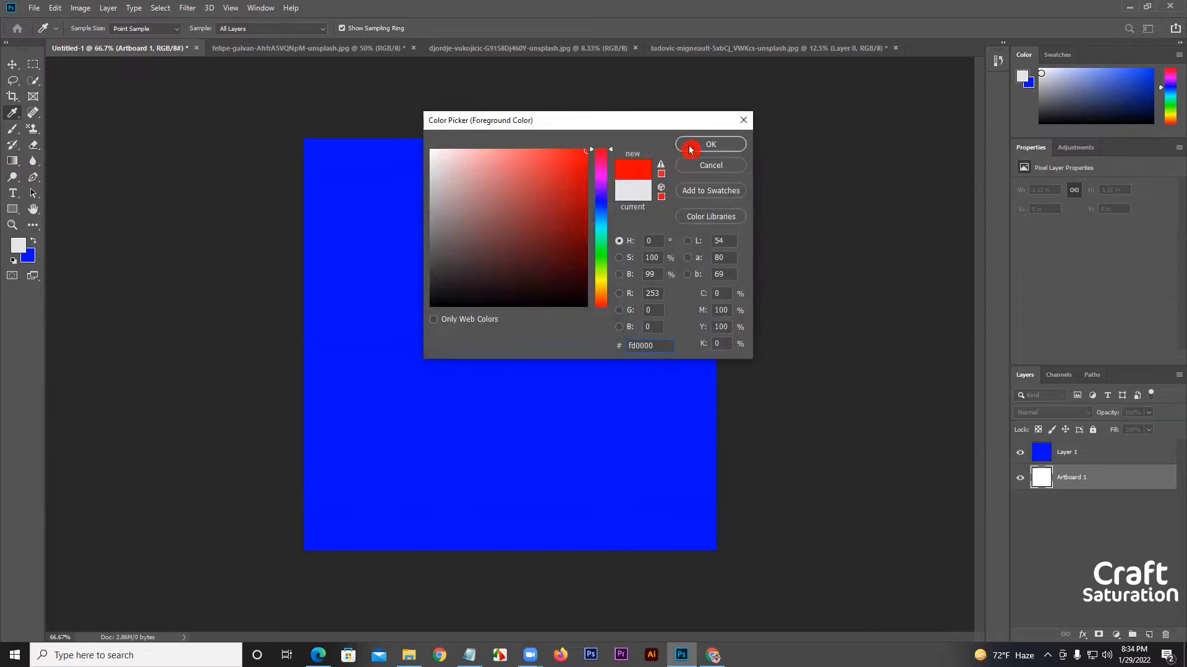
pyautogui.click(711, 144)
pyautogui.press('e')
pyautogui.hotkey('alt', 'BackSpace')
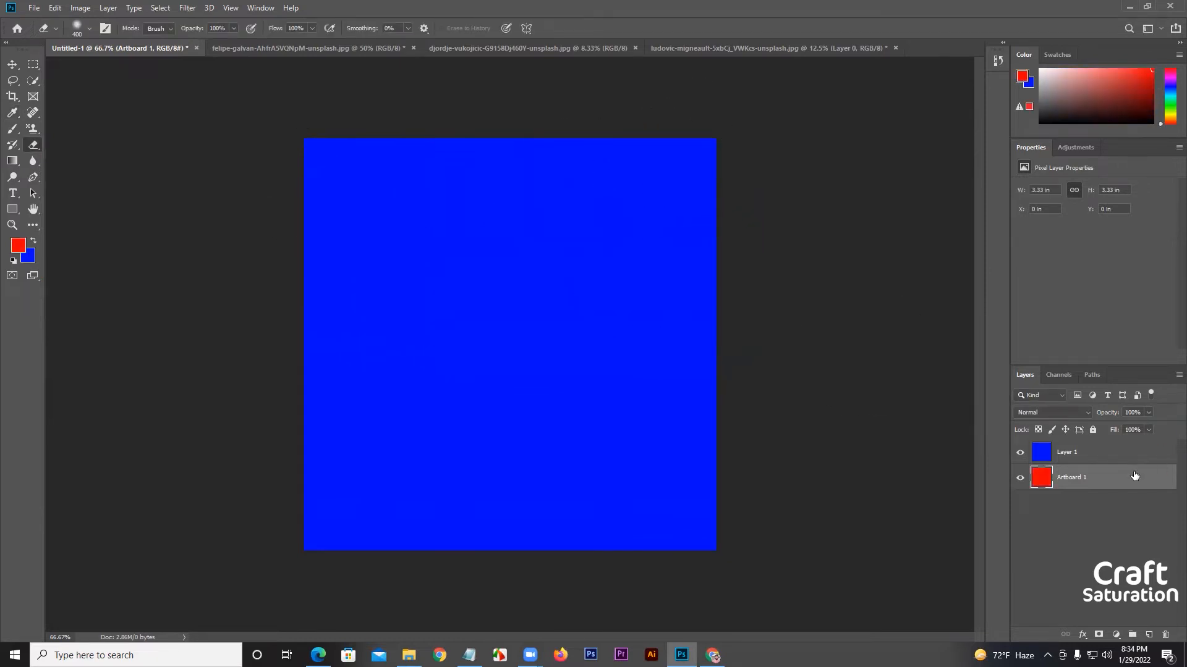
# Erase roughly the upper two-thirds of the blue on Layer 1 to reveal the red layer beneath.
pyautogui.click(1075, 461)
pyautogui.moveTo(704, 176)
pyautogui.mouseDown()
pyautogui.moveTo(561, 198)
pyautogui.moveTo(319, 192)
pyautogui.moveTo(366, 180)
pyautogui.moveTo(617, 212)
pyautogui.moveTo(297, 309)
pyautogui.moveTo(534, 348)
pyautogui.moveTo(796, 347)
pyautogui.mouseUp()
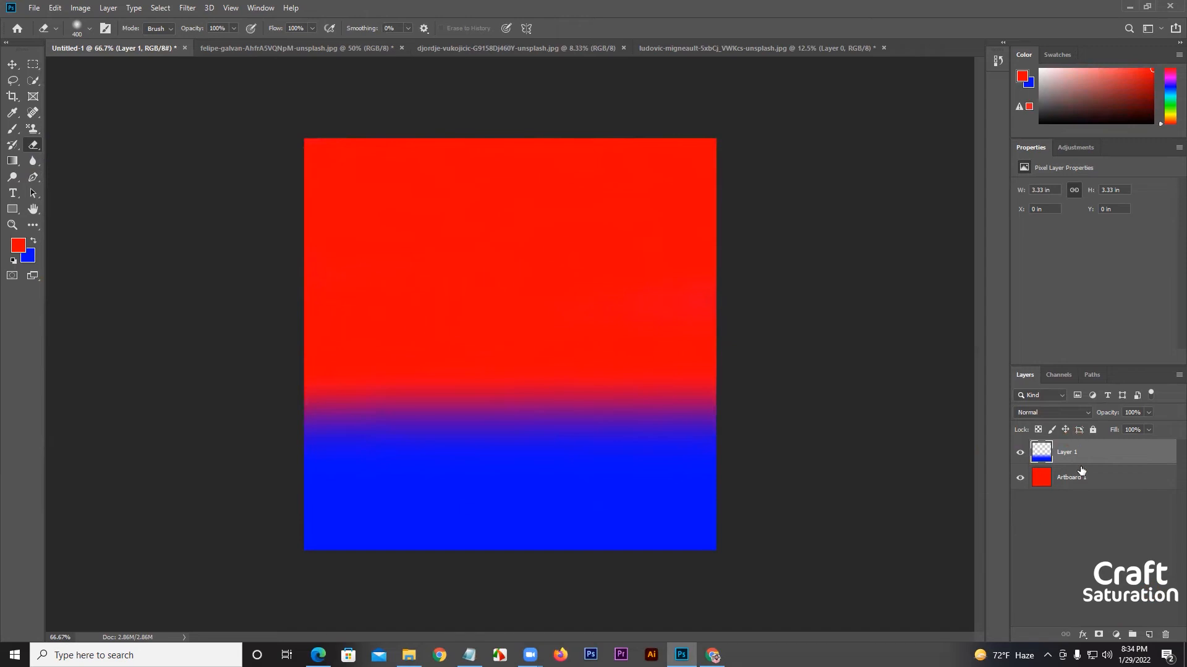
# Delete Layer 1, then restore the default black and white colors and fill Artboard 1 with white.
pyautogui.press('Delete')
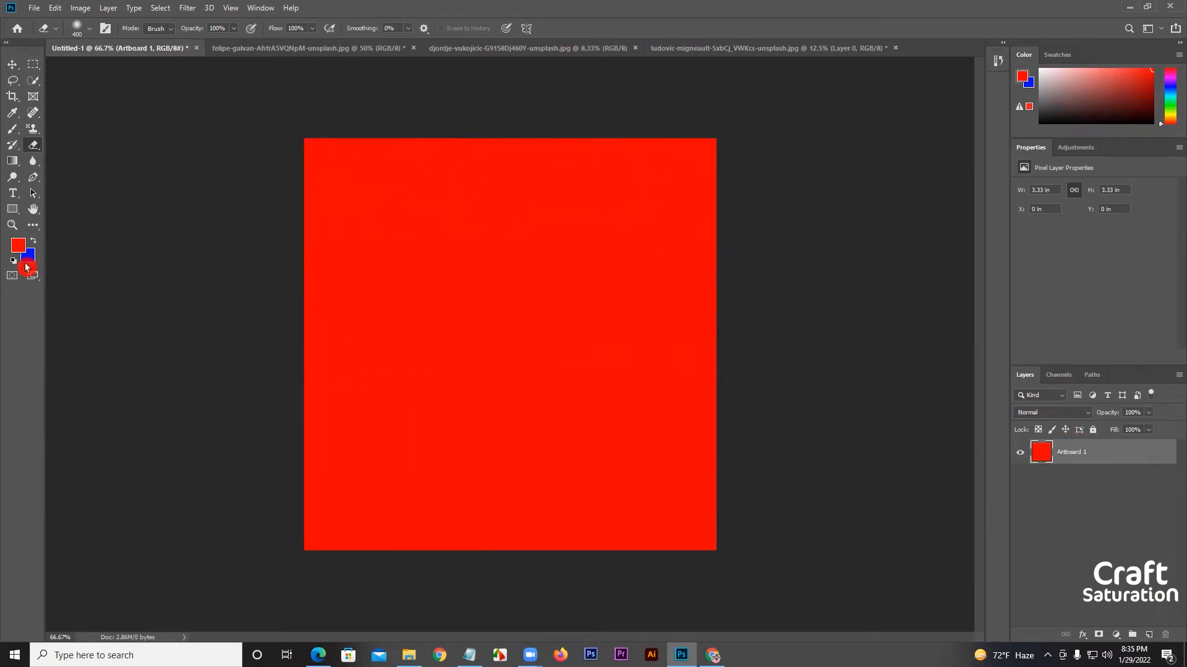
pyautogui.click(15, 263)
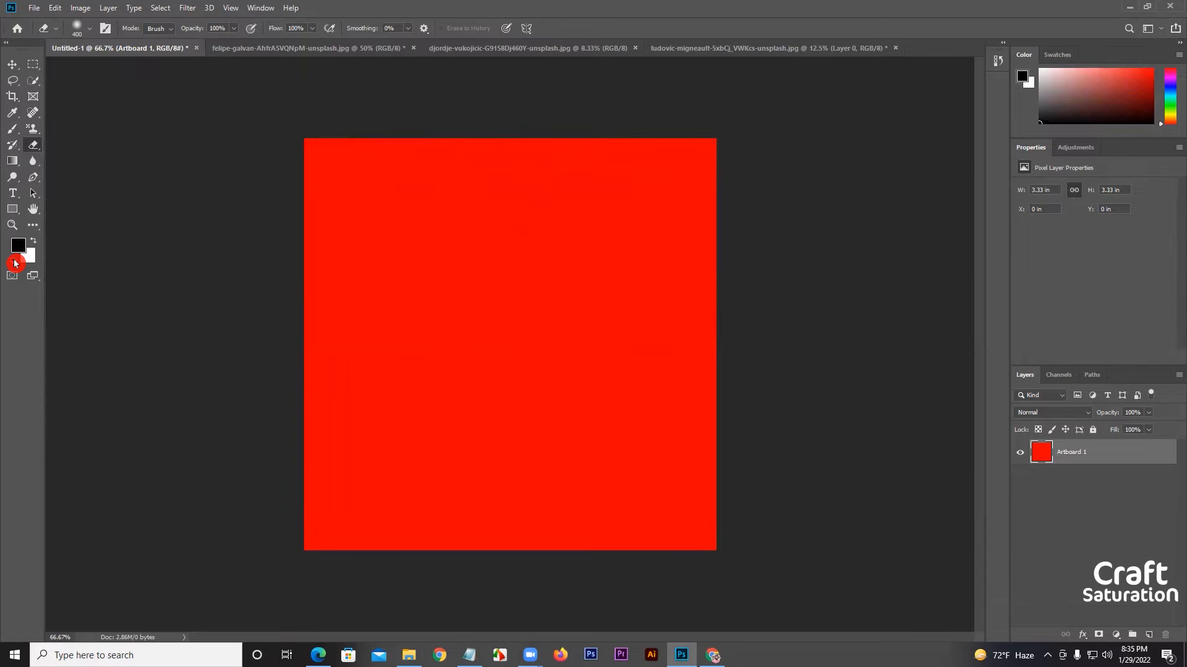
pyautogui.hotkey('ctrl', 'BackSpace')
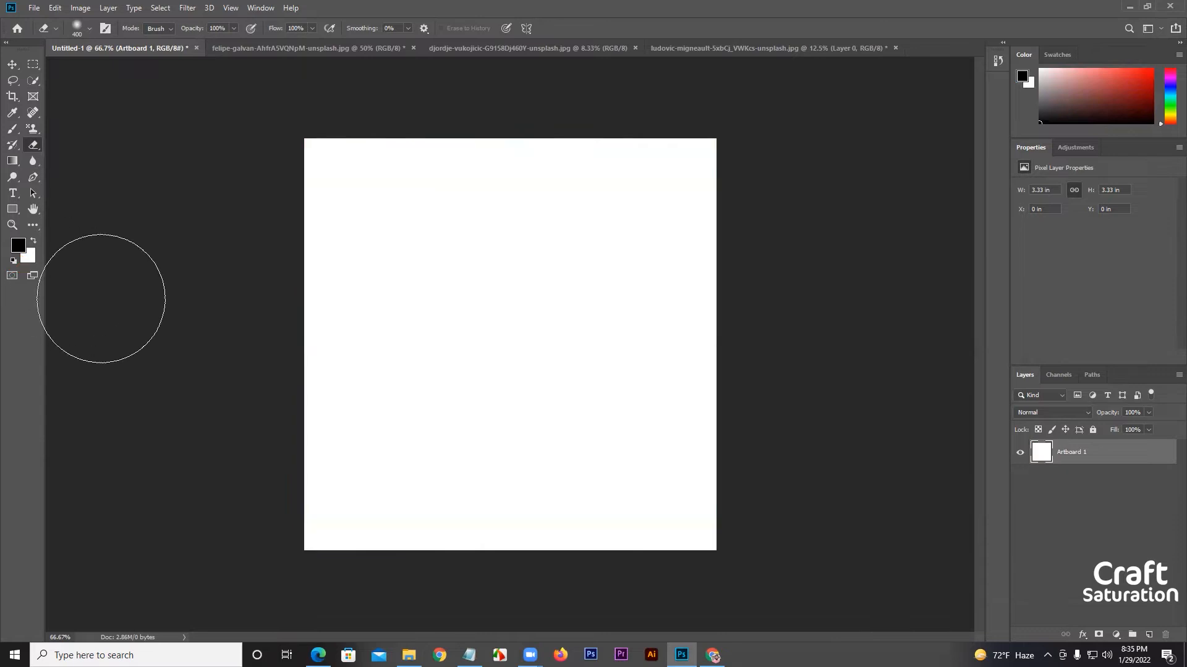
# Examine the eraser's brush size, hardness and preset brush options.
pyautogui.click(89, 33)
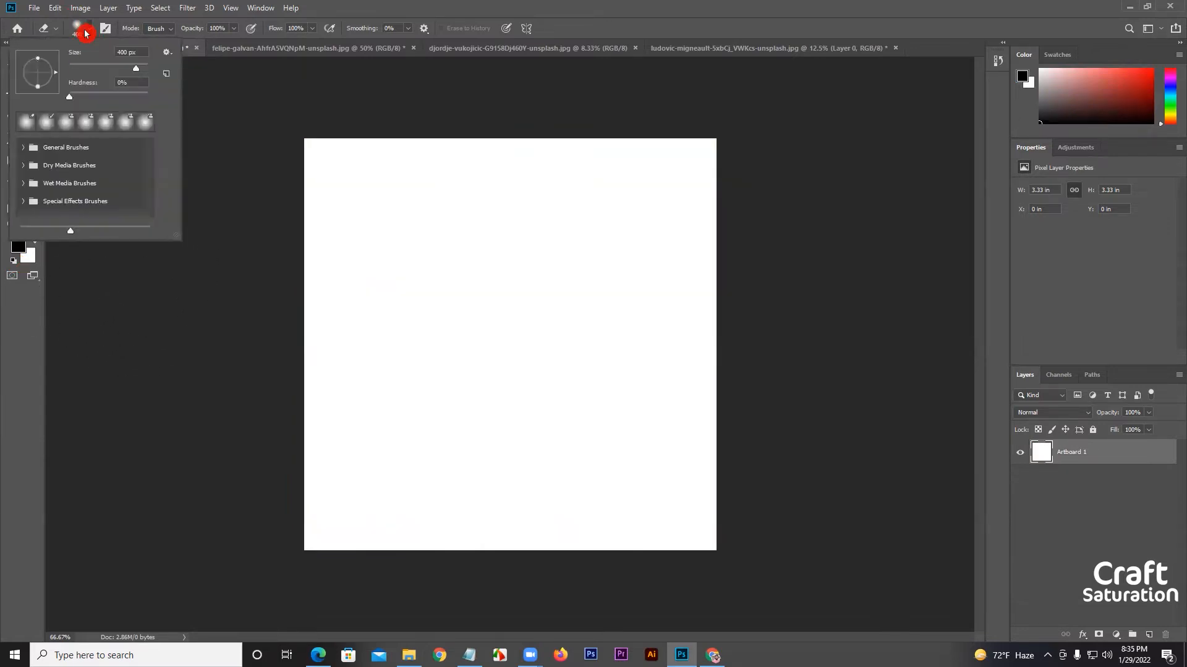
pyautogui.click(85, 33)
pyautogui.click(86, 31)
pyautogui.click(84, 30)
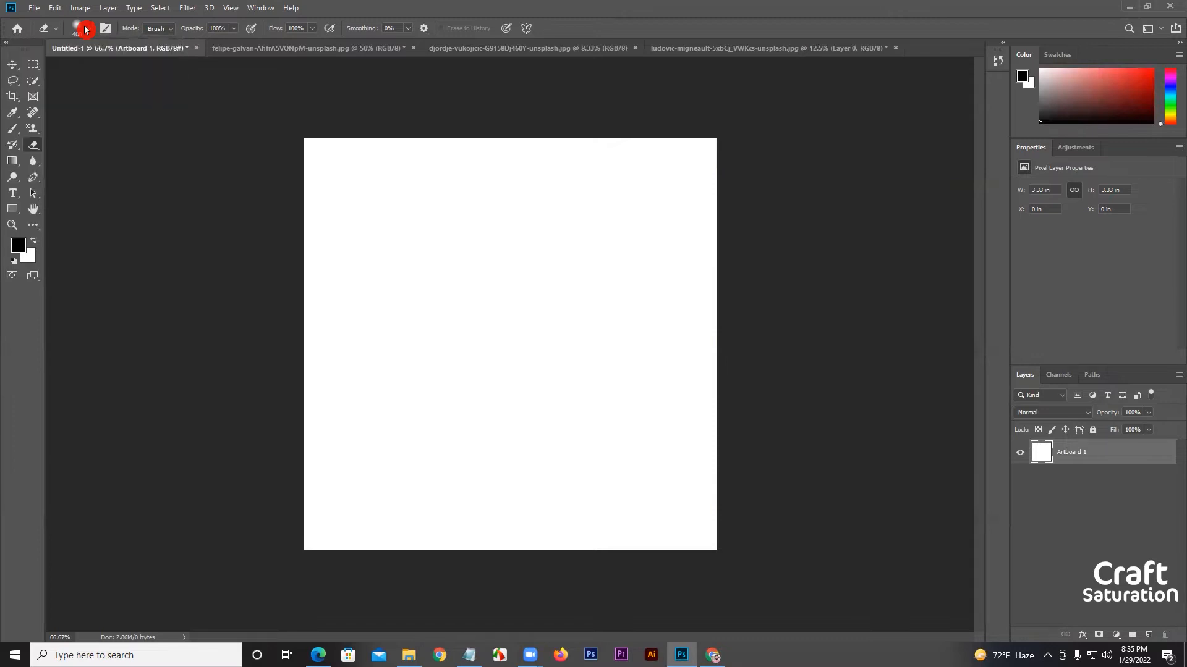
pyautogui.click(85, 34)
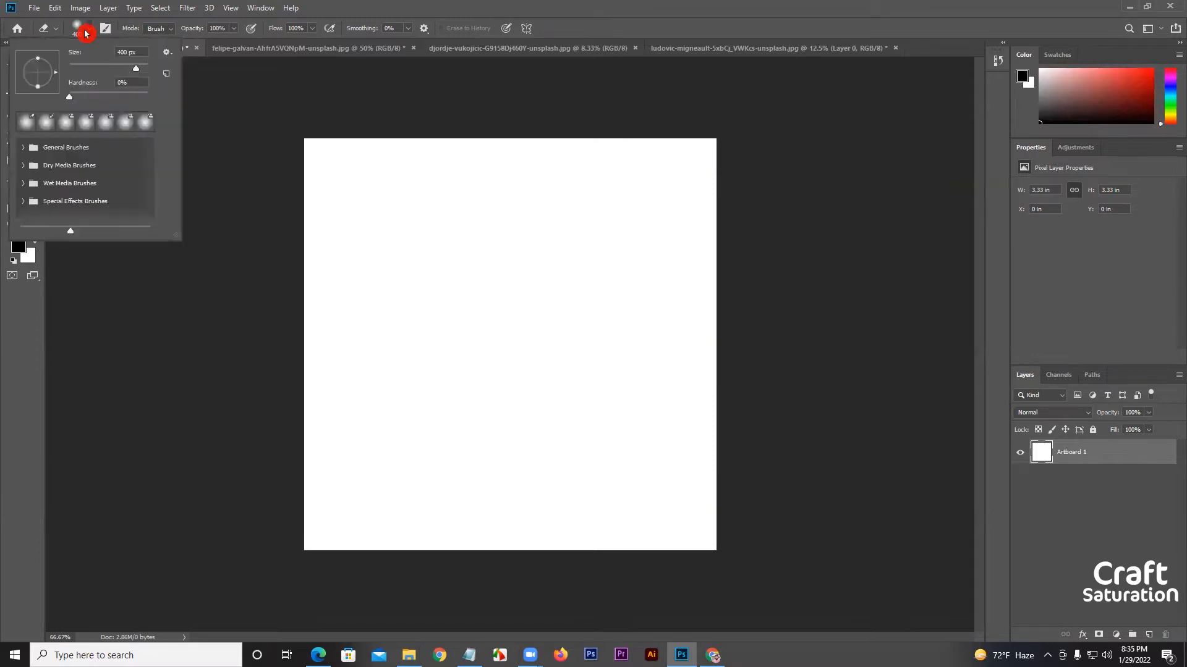
pyautogui.click(88, 33)
# Use the eraser in Brush mode at a size of 70 px to erase one soft dab on the white layer.
pyautogui.click(168, 30)
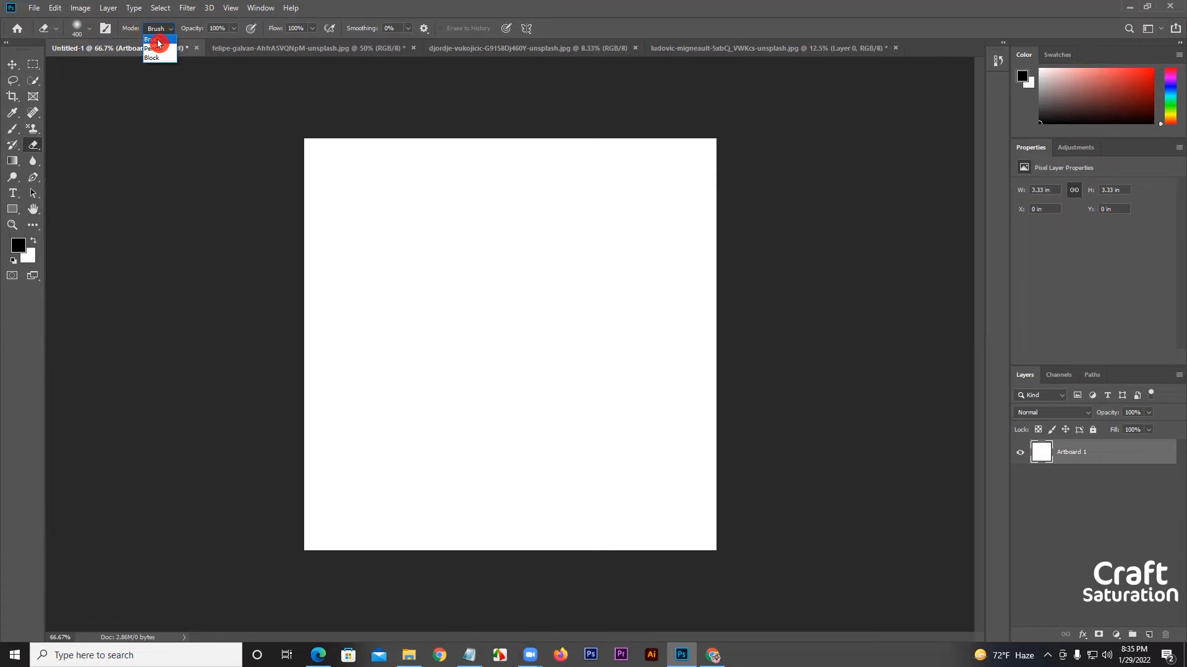
pyautogui.click(158, 42)
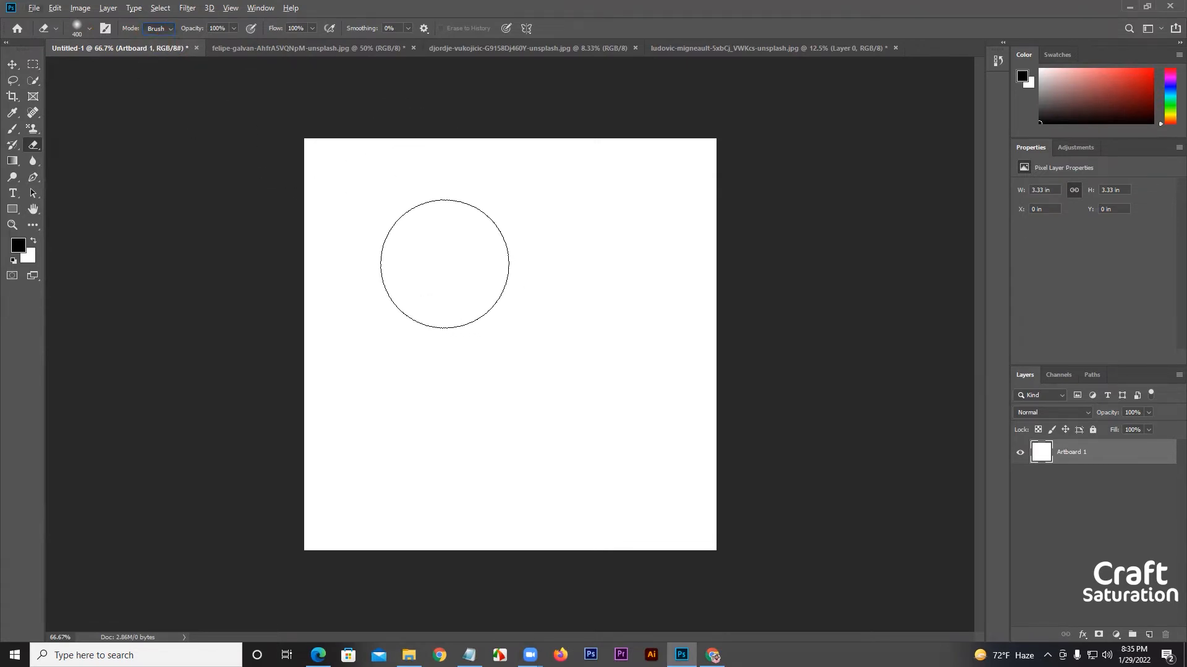
pyautogui.click(90, 28)
pyautogui.click(385, 199)
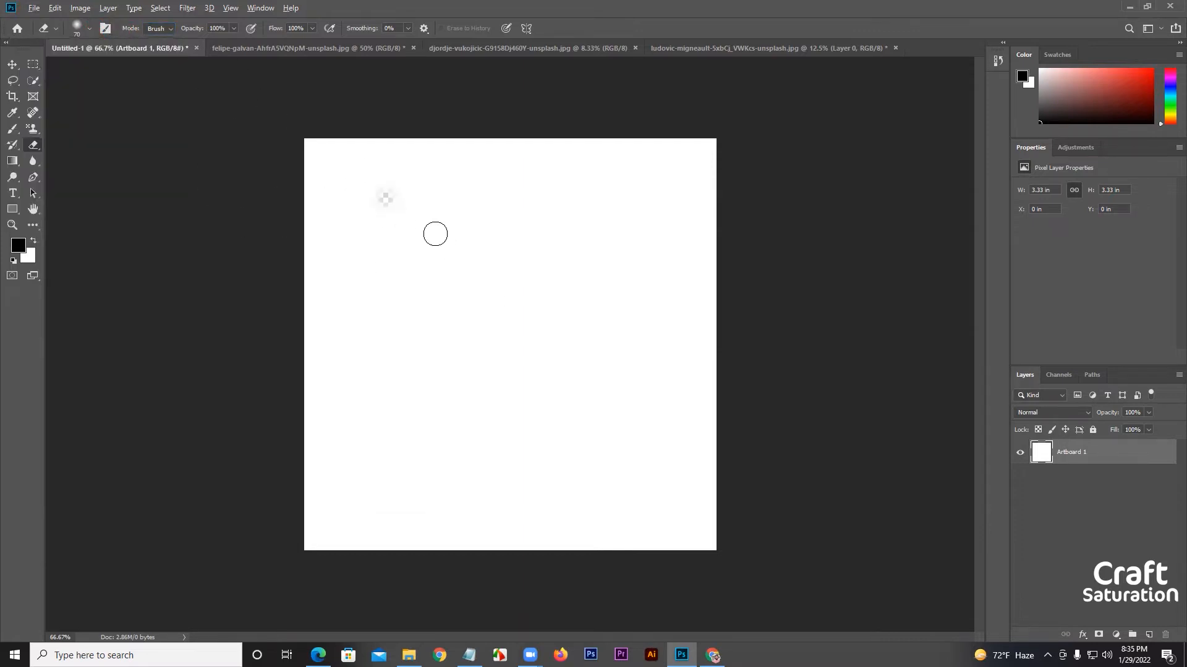
pyautogui.scroll(5, 434, 233)
pyautogui.scroll(5, 353, 155)
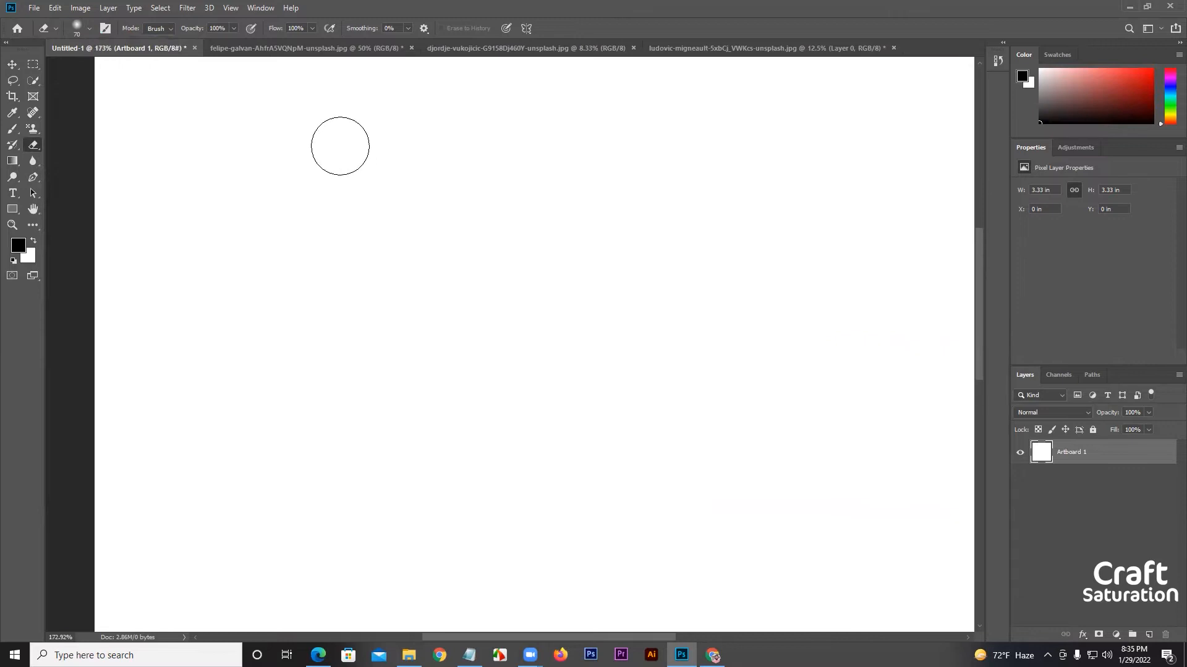
pyautogui.click(164, 37)
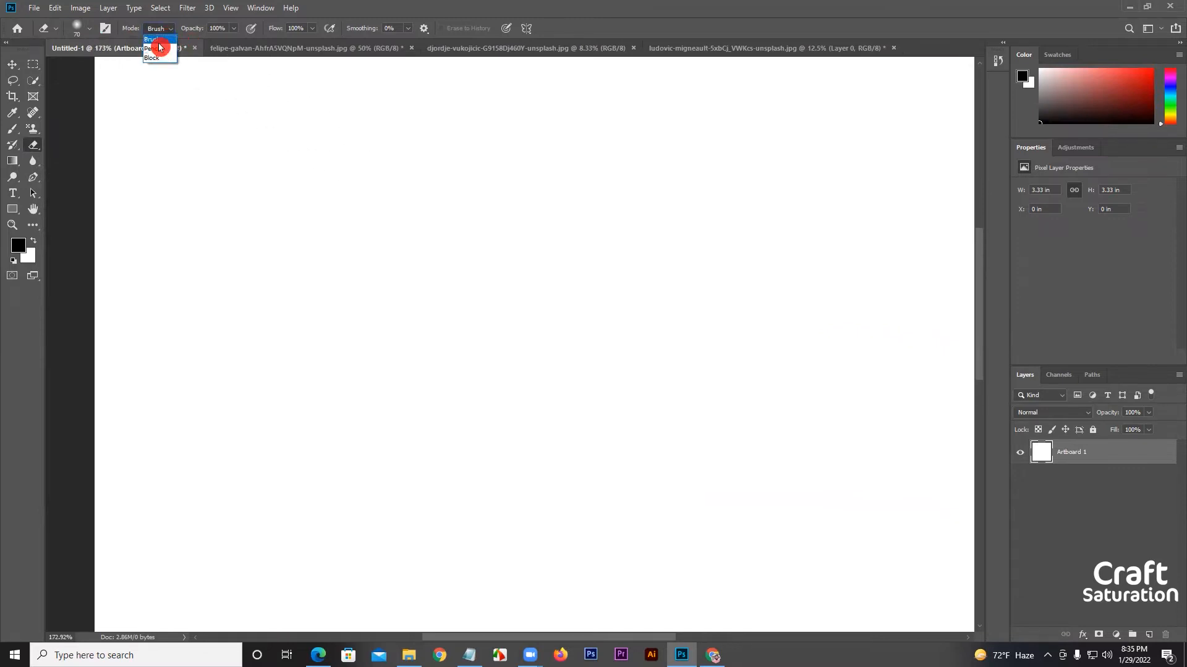
pyautogui.click(311, 232)
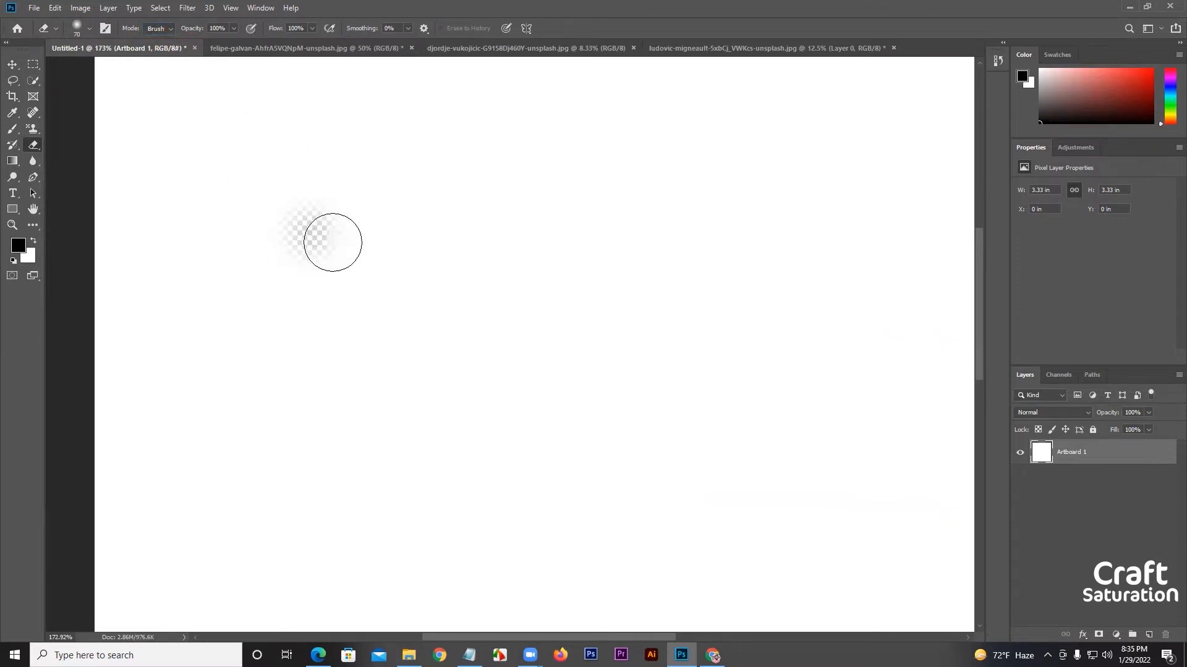
# Switch the eraser mode to Pencil and erase one hard-edged circular dab beside the soft one.
pyautogui.click(158, 29)
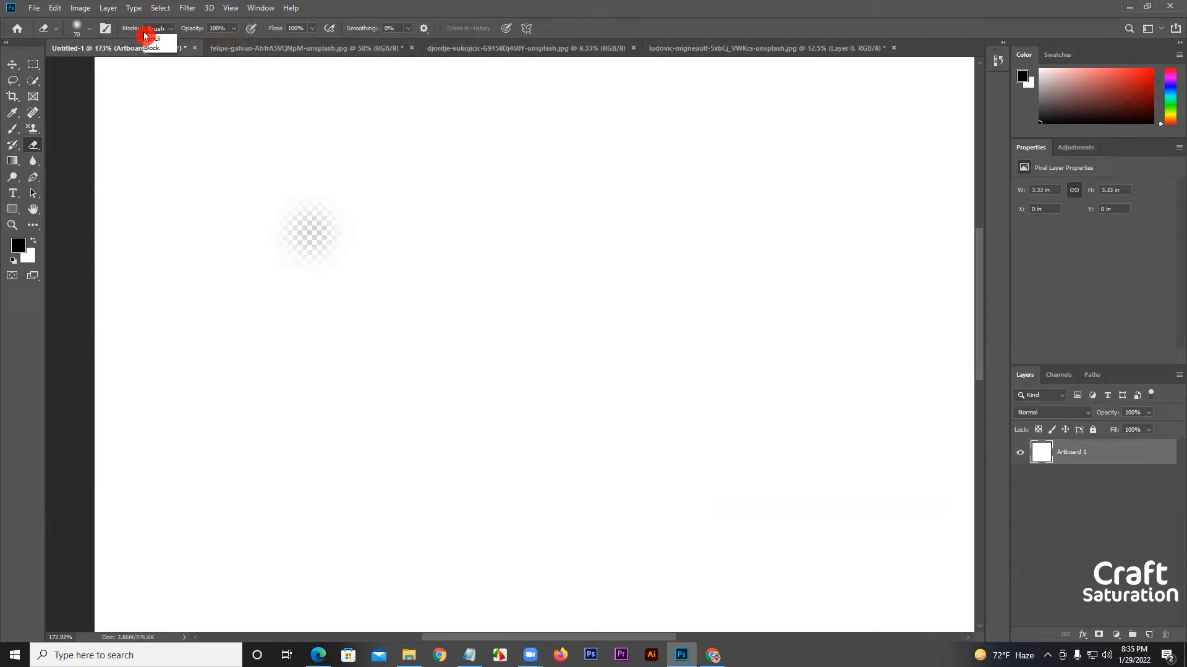
pyautogui.click(162, 53)
pyautogui.click(461, 265)
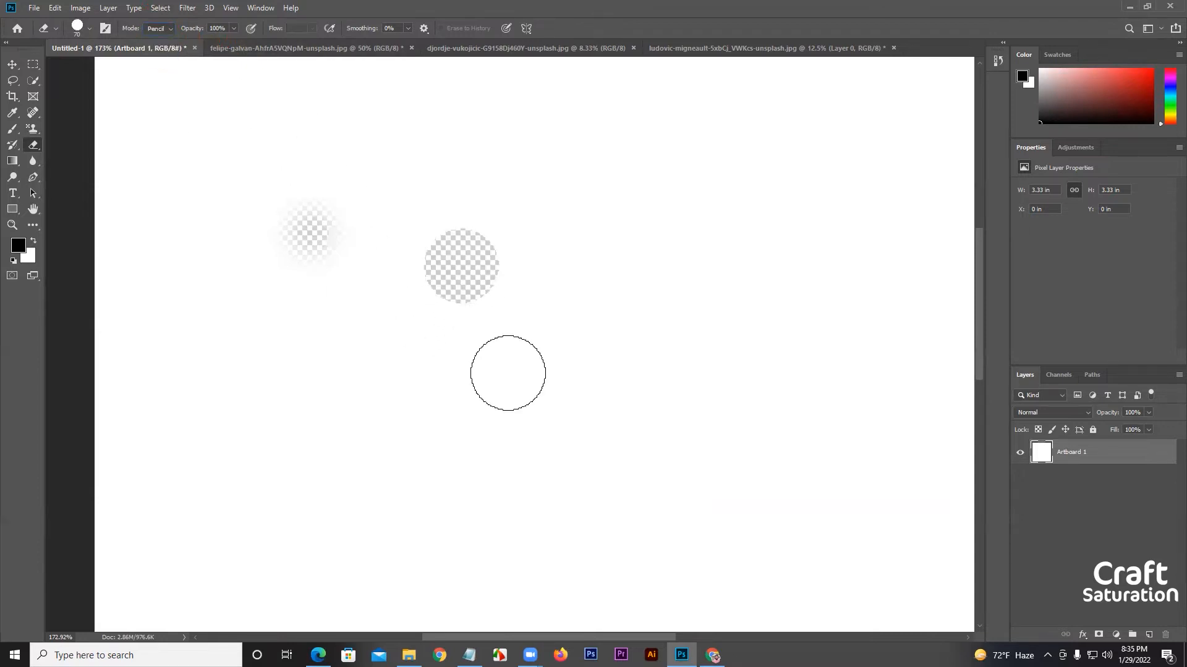
# Switch the eraser mode to Block, erase a small square below the soft dab, and inspect the erased edges up close.
pyautogui.click(158, 28)
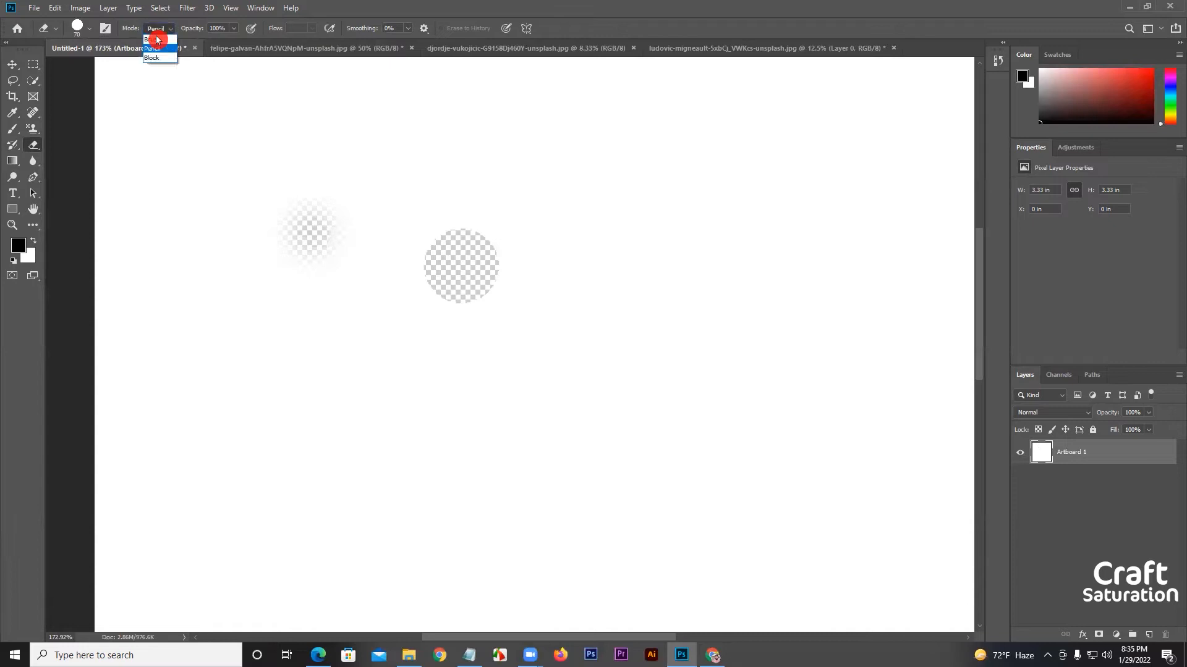
pyautogui.click(161, 64)
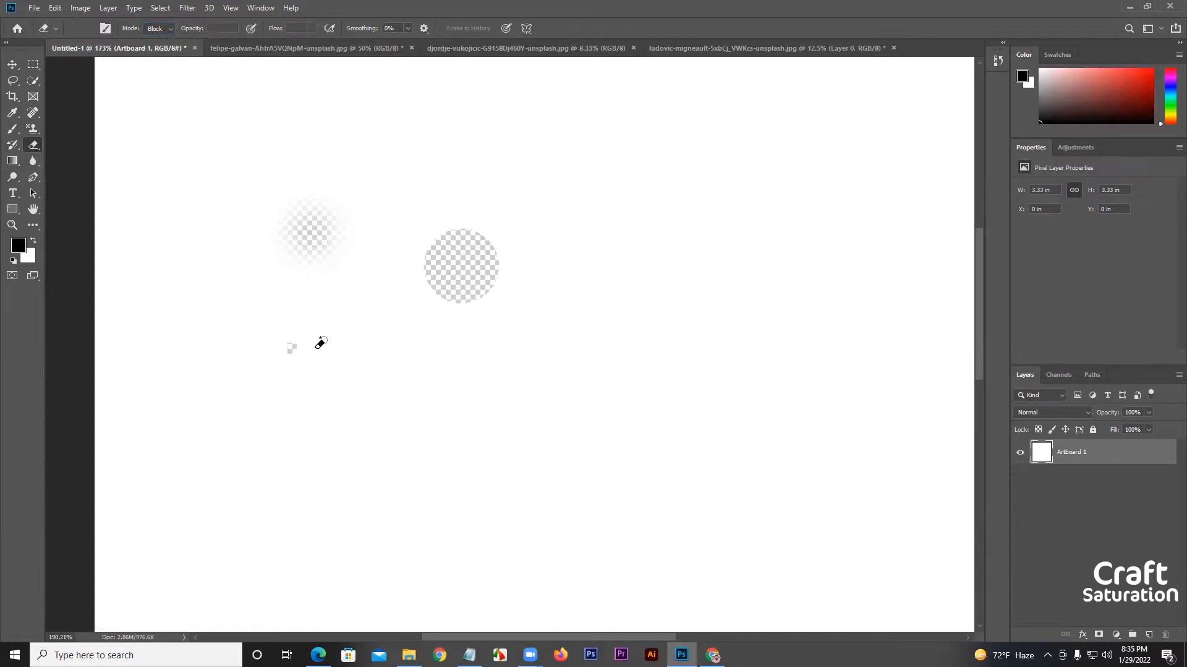
pyautogui.scroll(3, 320, 343)
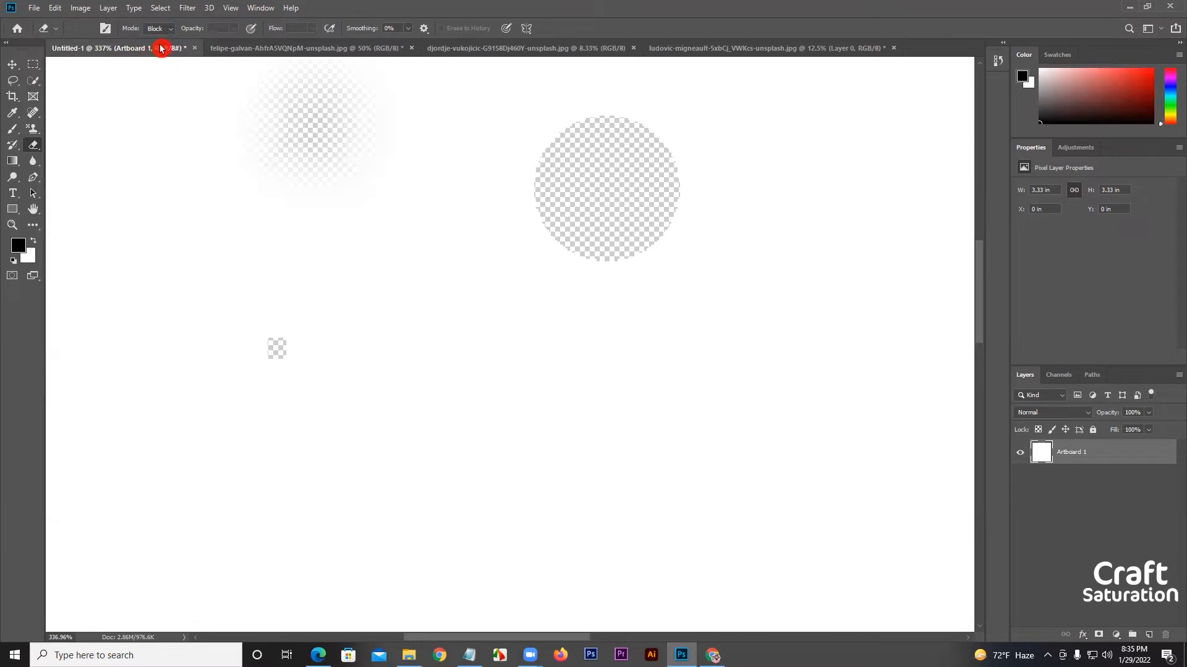
pyautogui.scroll(5, 599, 136)
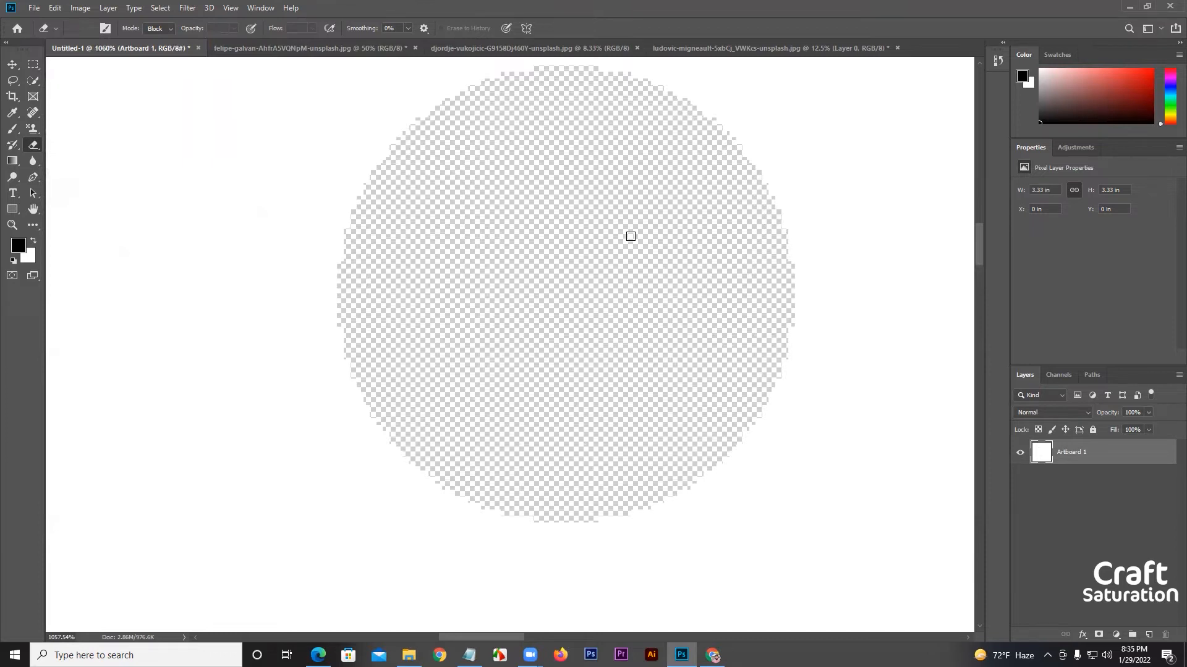
# Fill the Artboard 1 layer with the black foreground color.
pyautogui.hotkey('alt', 'BackSpace')
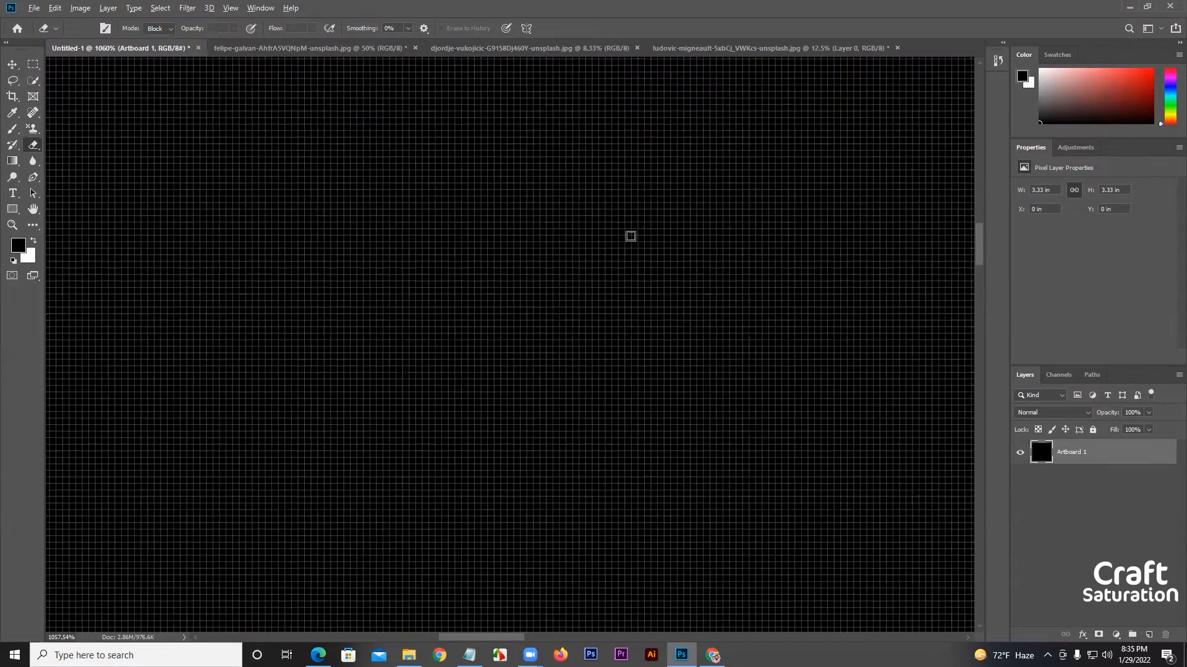
# Set the eraser mode to Pencil and erase one hard-edged circle on the black layer, then inspect its edge.
pyautogui.scroll(-5, 628, 261)
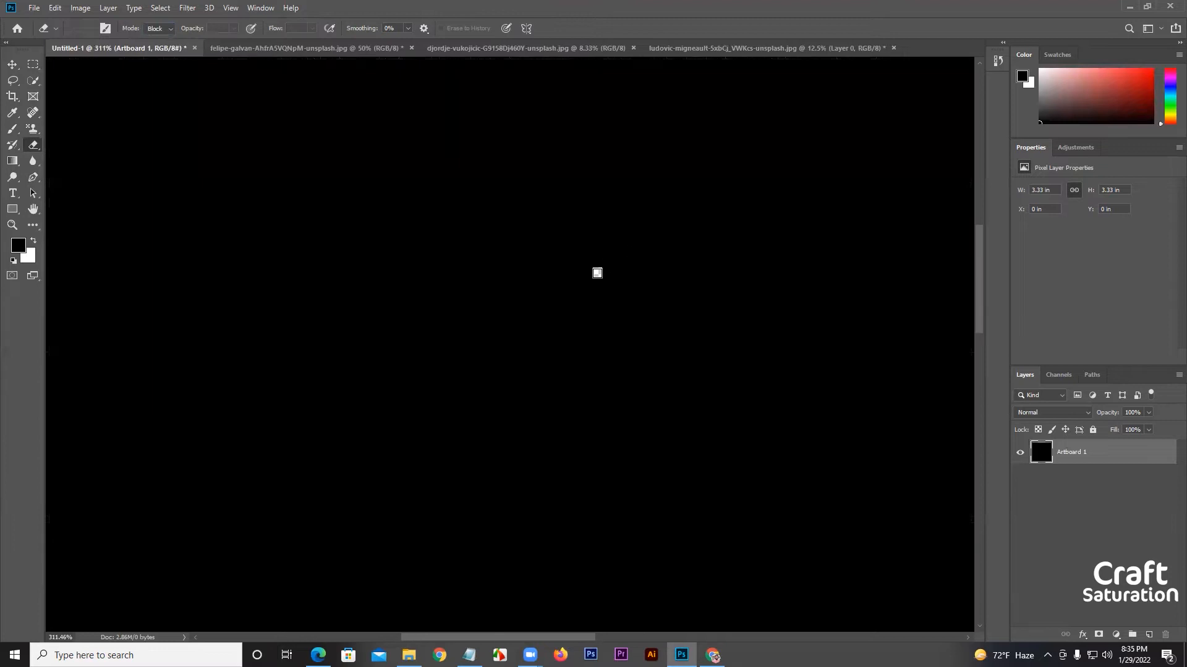
pyautogui.click(156, 31)
pyautogui.click(159, 46)
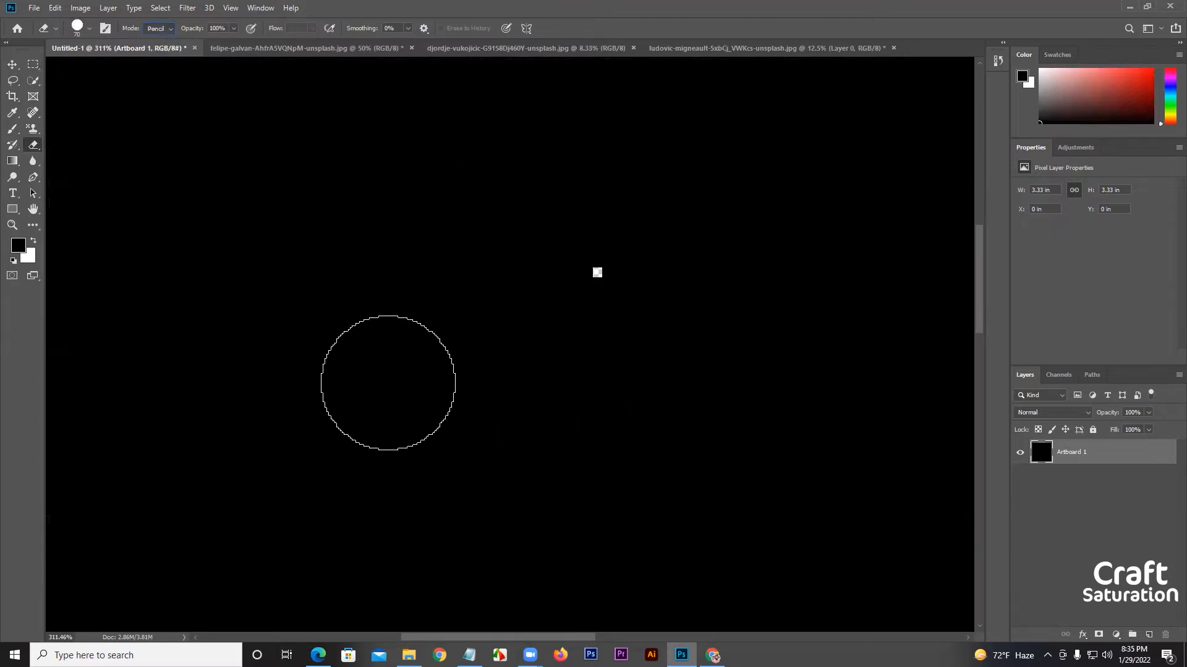
pyautogui.click(388, 383)
pyautogui.scroll(2, 344, 371)
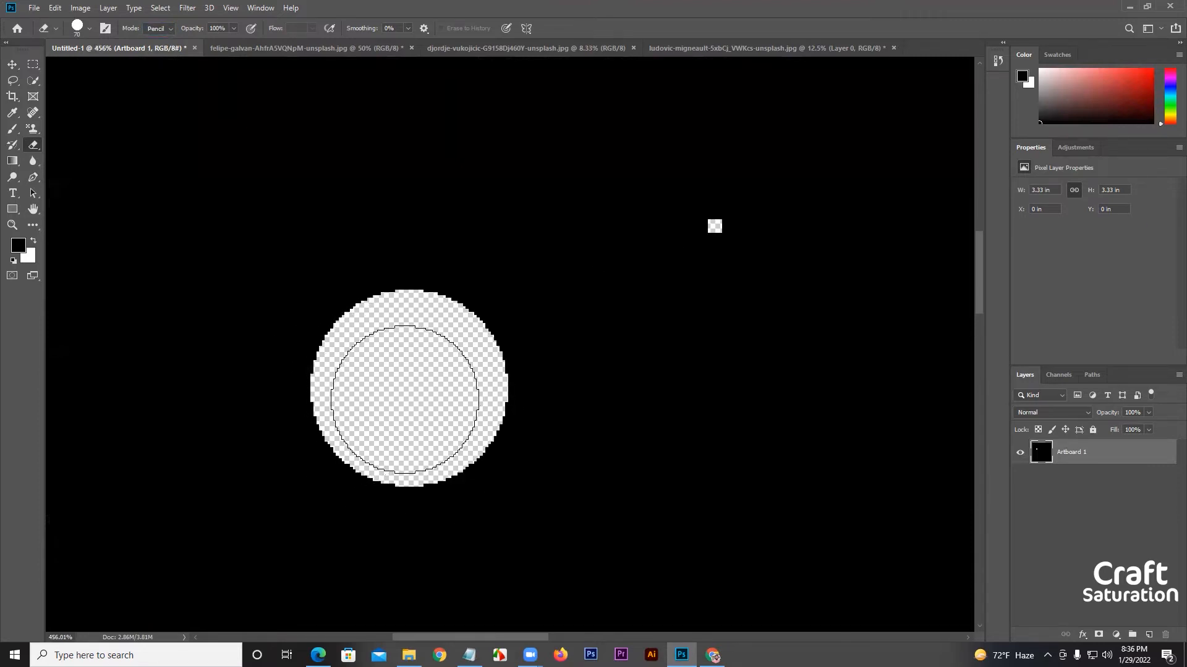
pyautogui.scroll(-2, 403, 397)
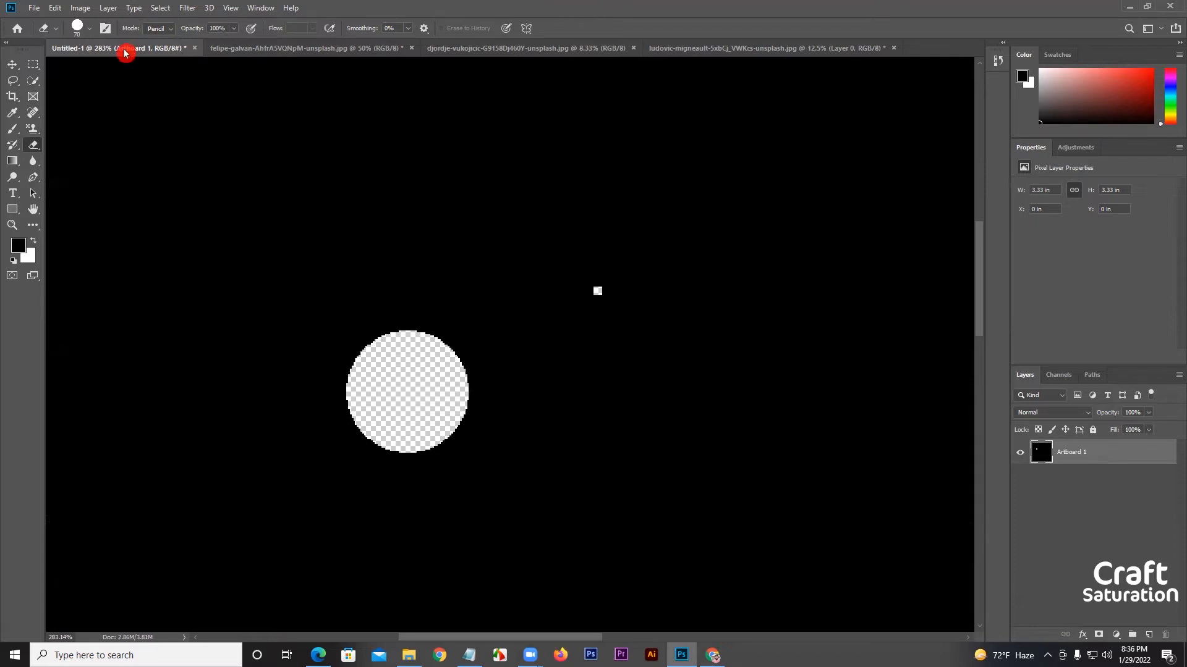
# Set the eraser mode to Brush and erase three separate soft dabs on the black layer at 70 px and 0% hardness.
pyautogui.click(164, 37)
pyautogui.click(160, 41)
pyautogui.click(609, 373)
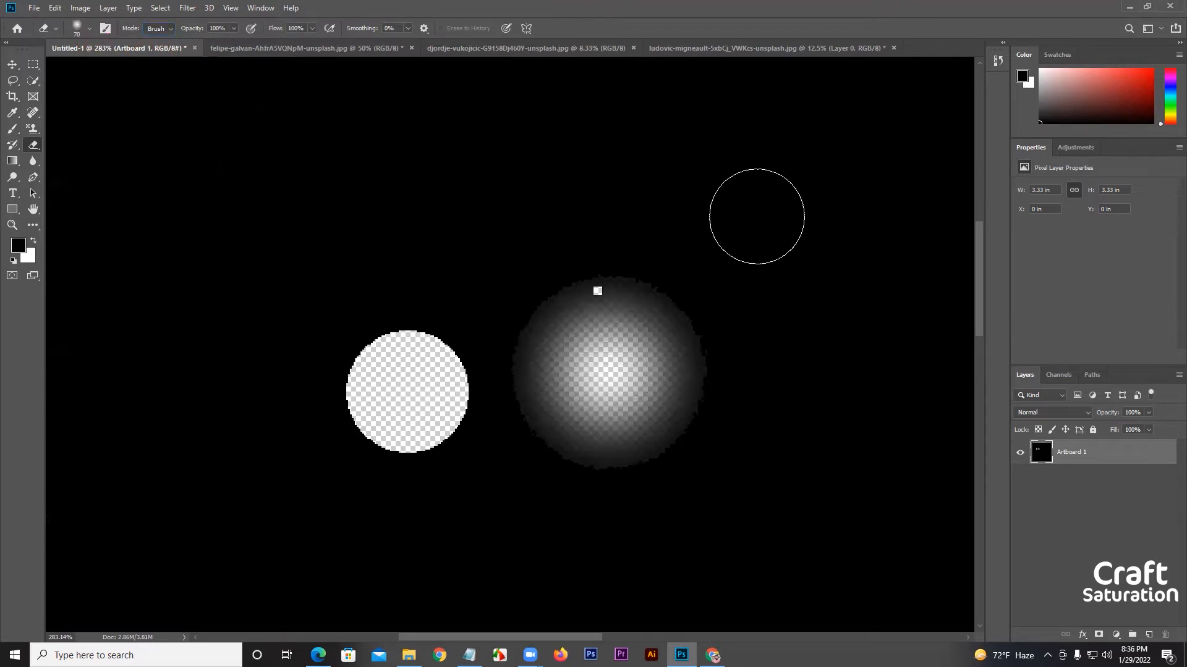
pyautogui.click(758, 217)
pyautogui.scroll(-5, 742, 387)
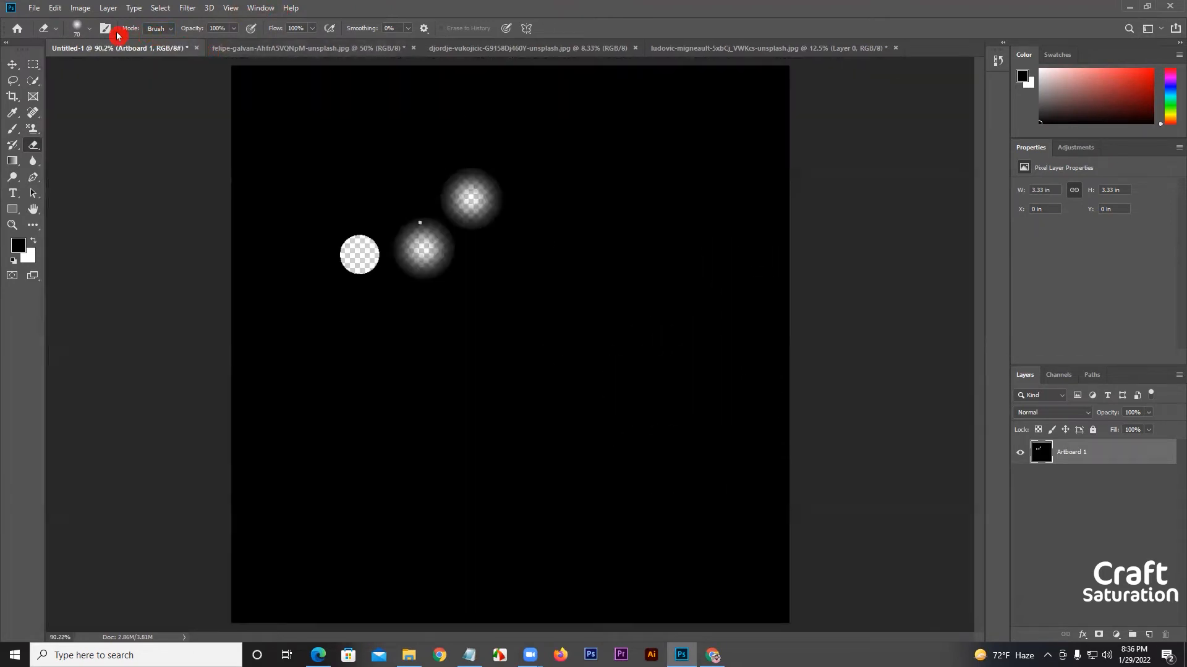
pyautogui.click(91, 31)
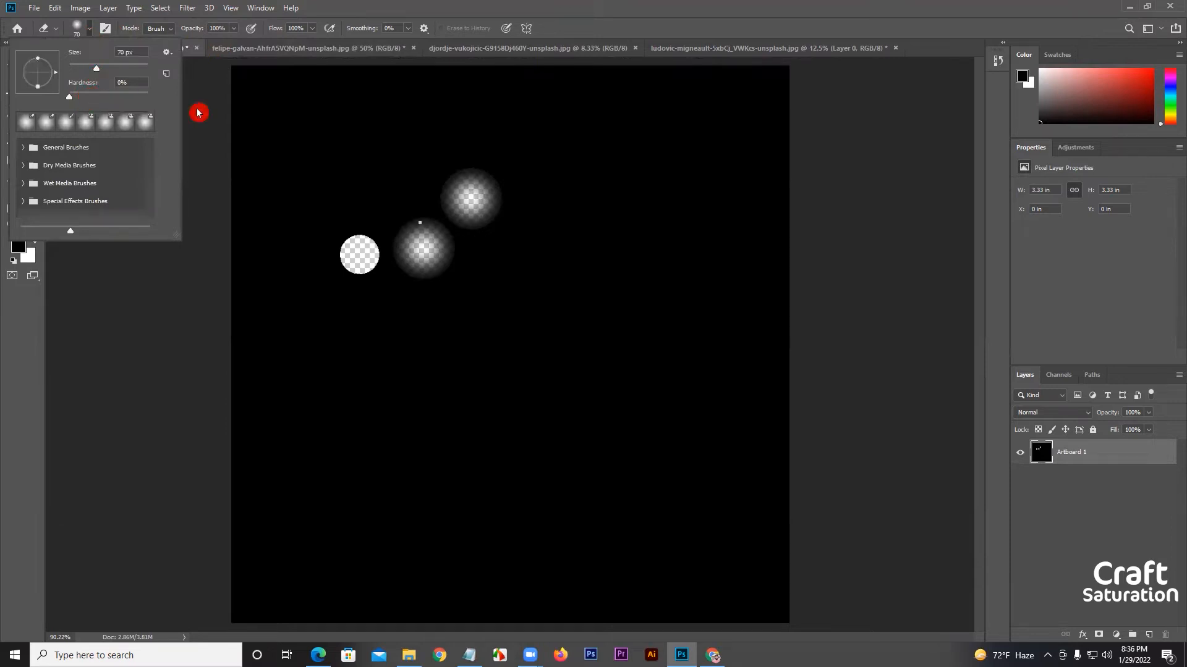
pyautogui.click(526, 299)
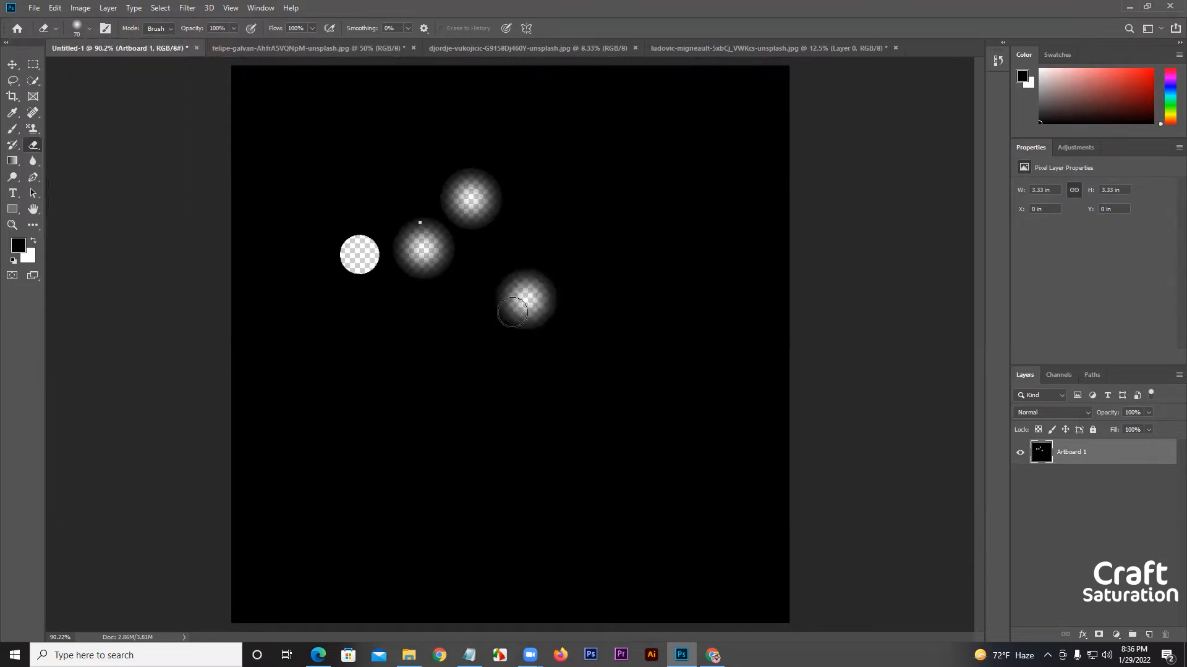
# Set the eraser brush hardness to 100% and erase one dab below the soft ones, inspecting its edge up close.
pyautogui.click(98, 40)
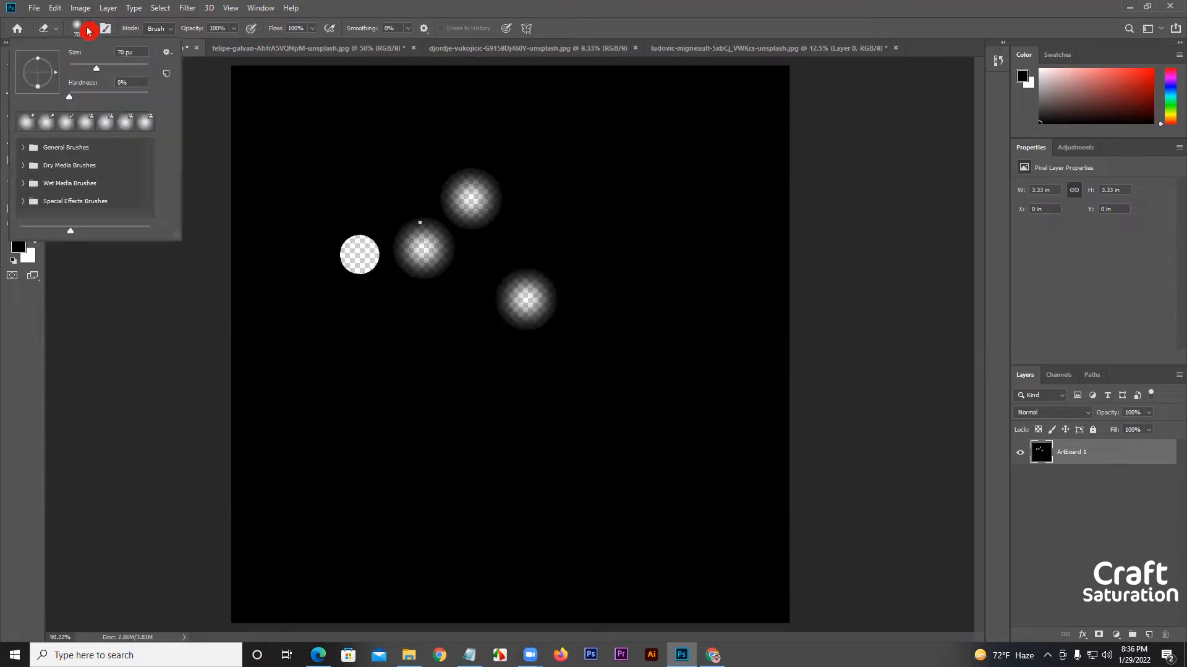
pyautogui.moveTo(70, 96); pyautogui.dragTo(179, 97)
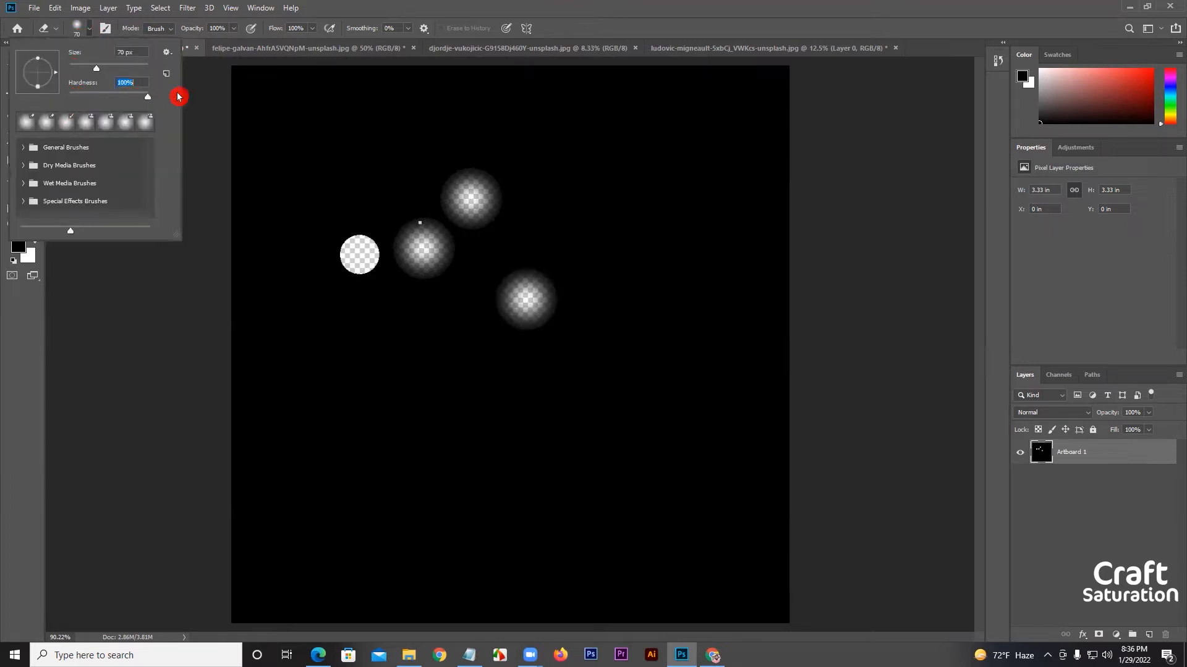
pyautogui.click(443, 384)
pyautogui.scroll(3, 479, 392)
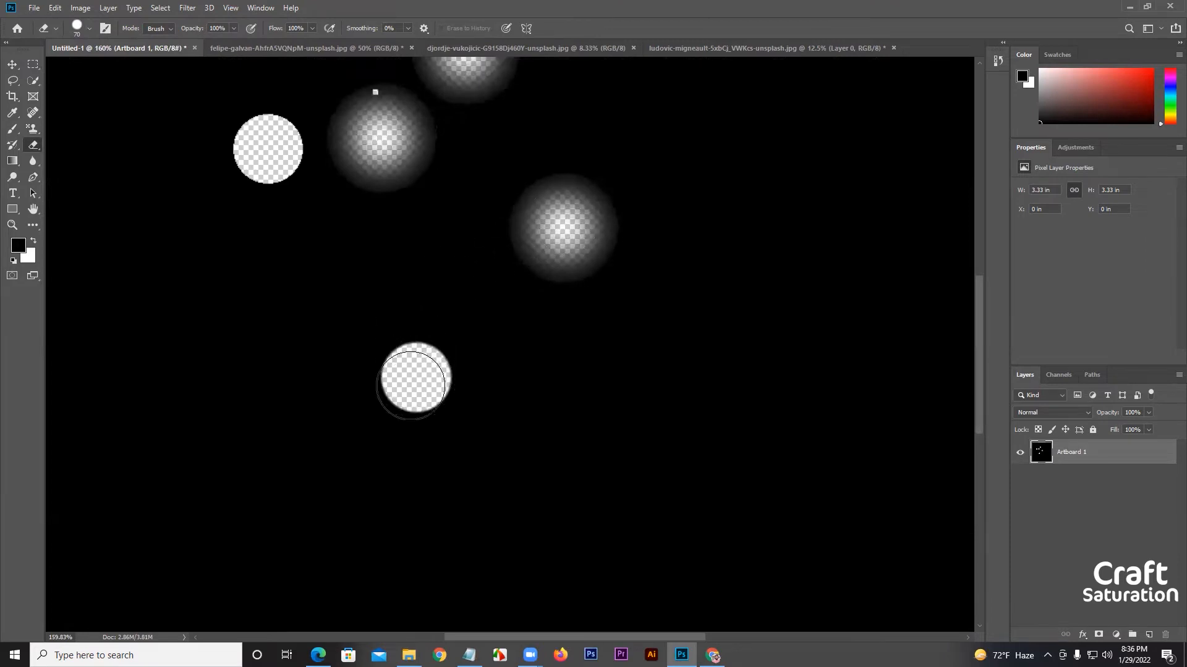
pyautogui.scroll(-2, 418, 355)
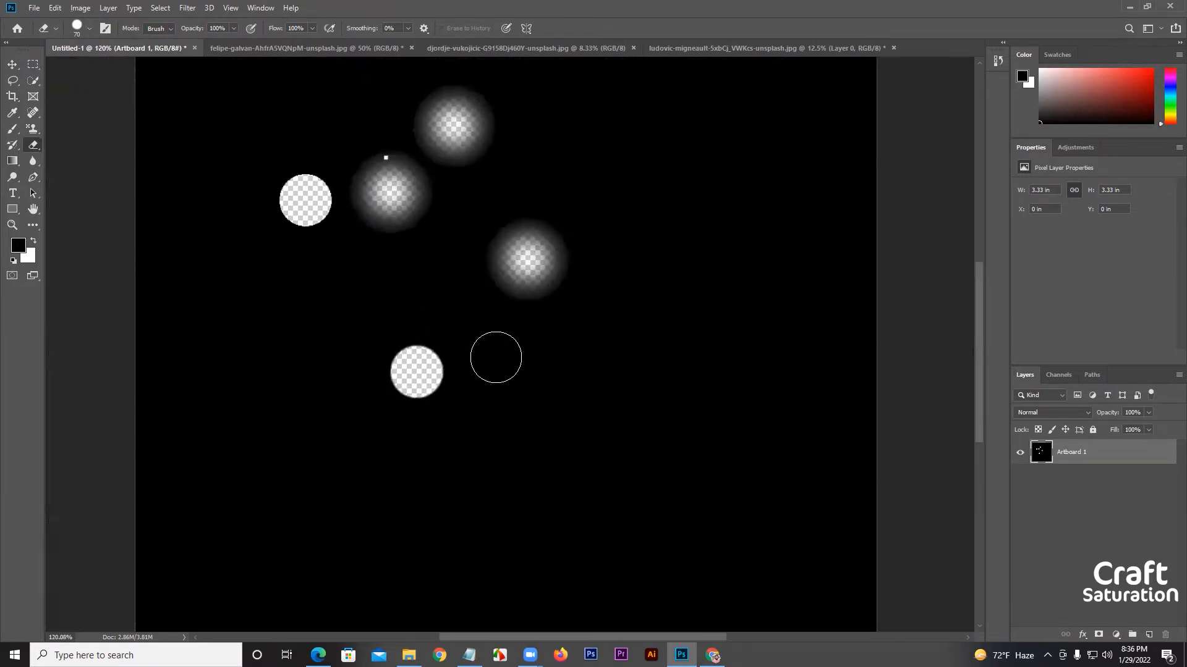
# Bring up the brush settings over the canvas and erase another 70 px hard dab lower on the black layer.
pyautogui.rightClick(505, 350)
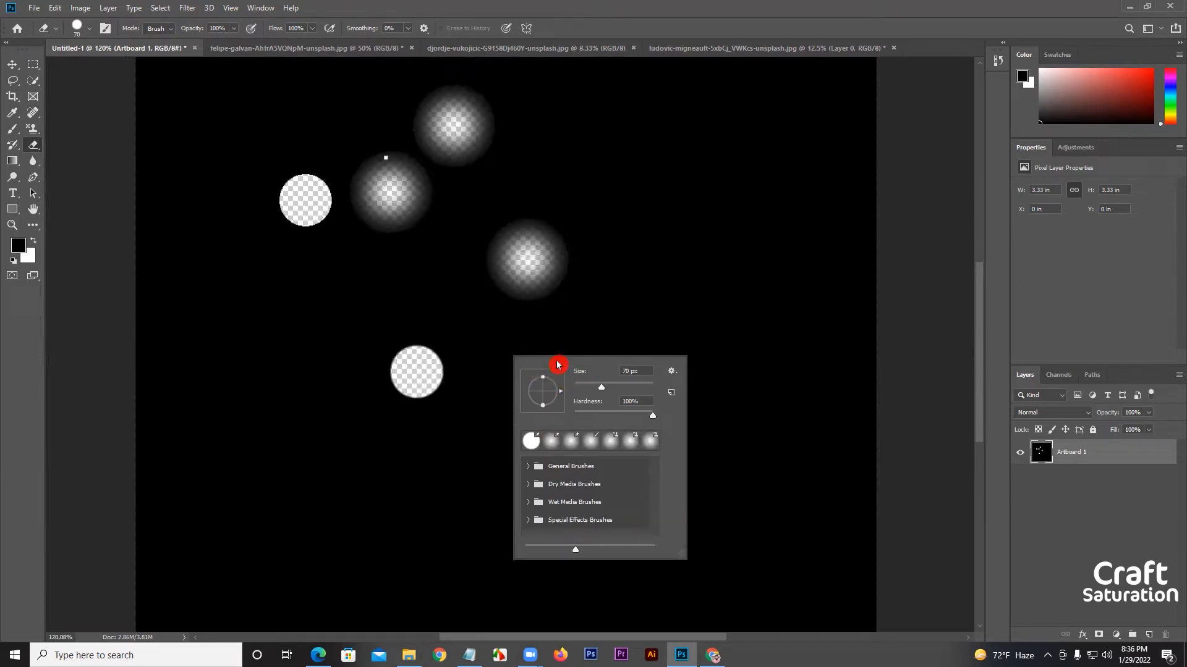
pyautogui.scroll(-1, 603, 474)
pyautogui.click(627, 396)
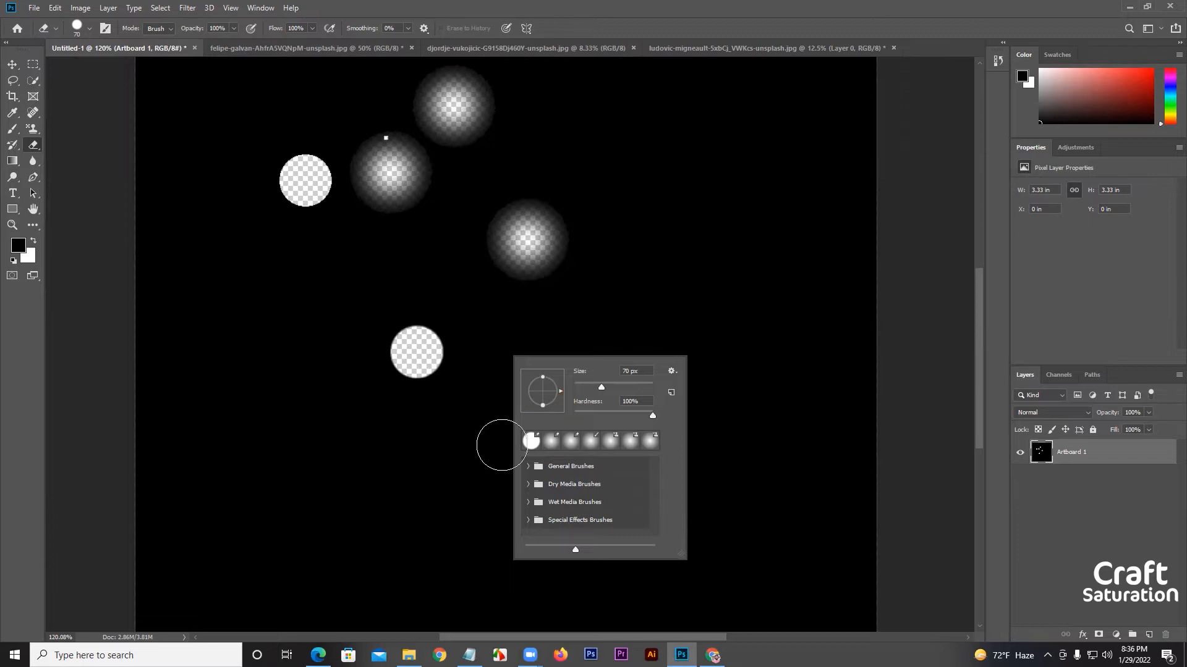
pyautogui.click(473, 512)
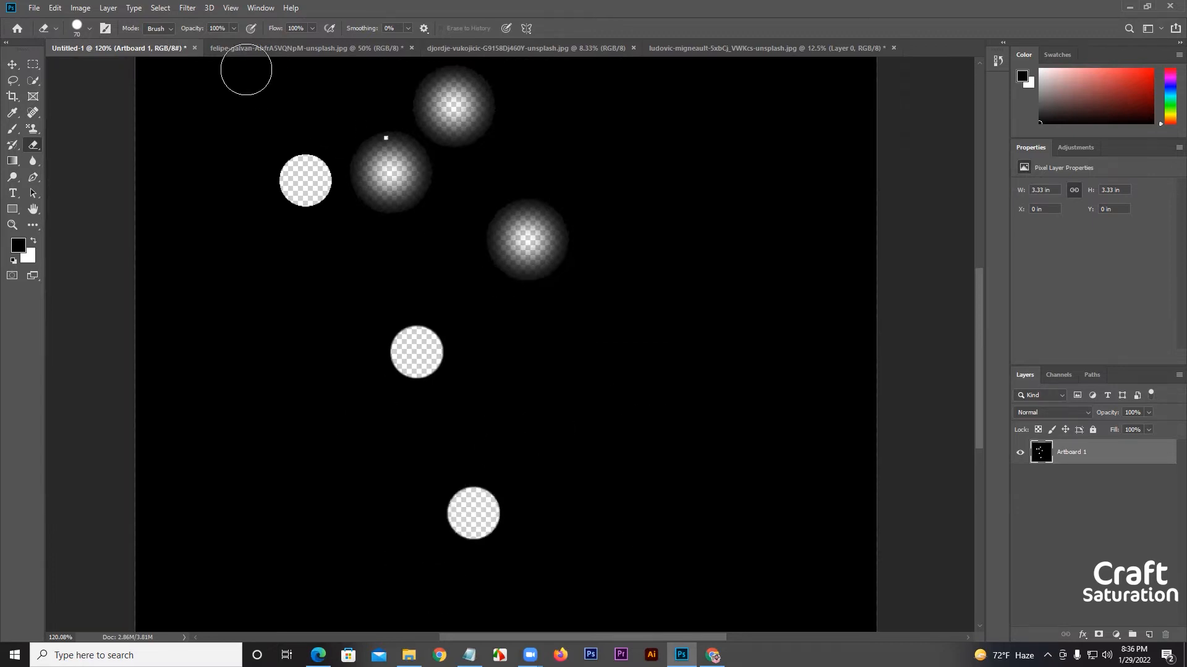
# Switch to the photo of the woman against the yellow wall and choose the standard Eraser tool.
pyautogui.click(257, 48)
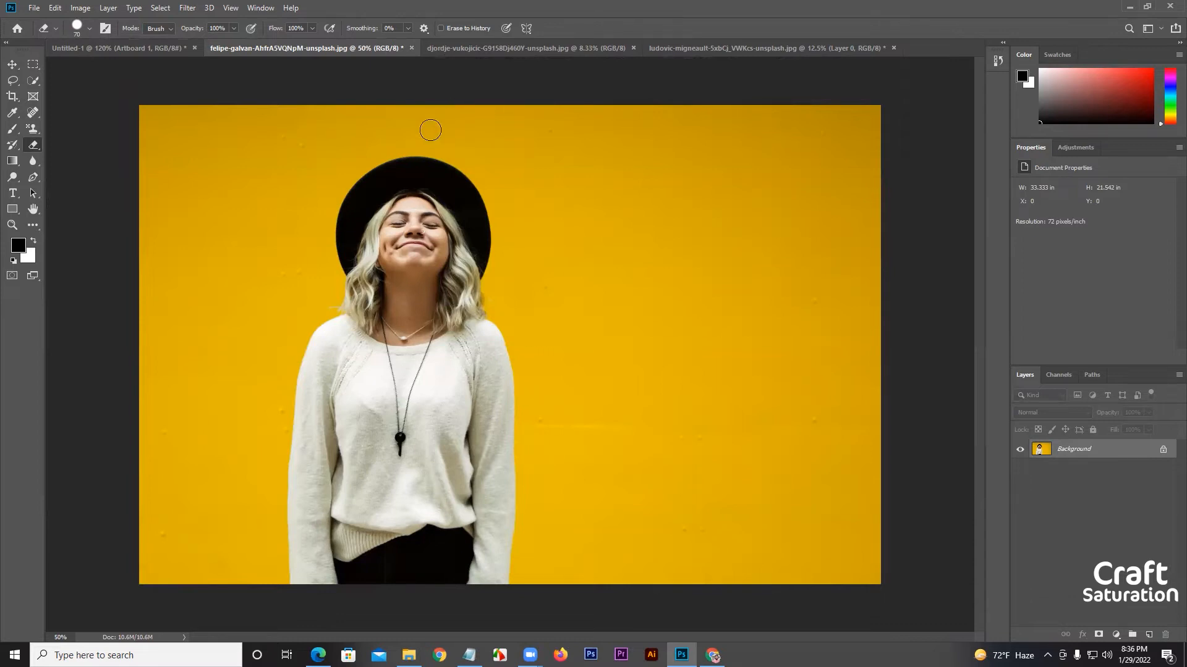
pyautogui.moveTo(34, 146)
pyautogui.mouseDown()
pyautogui.moveTo(79, 147)
pyautogui.moveTo(32, 148)
pyautogui.moveTo(79, 170)
pyautogui.moveTo(76, 147)
pyautogui.mouseUp()
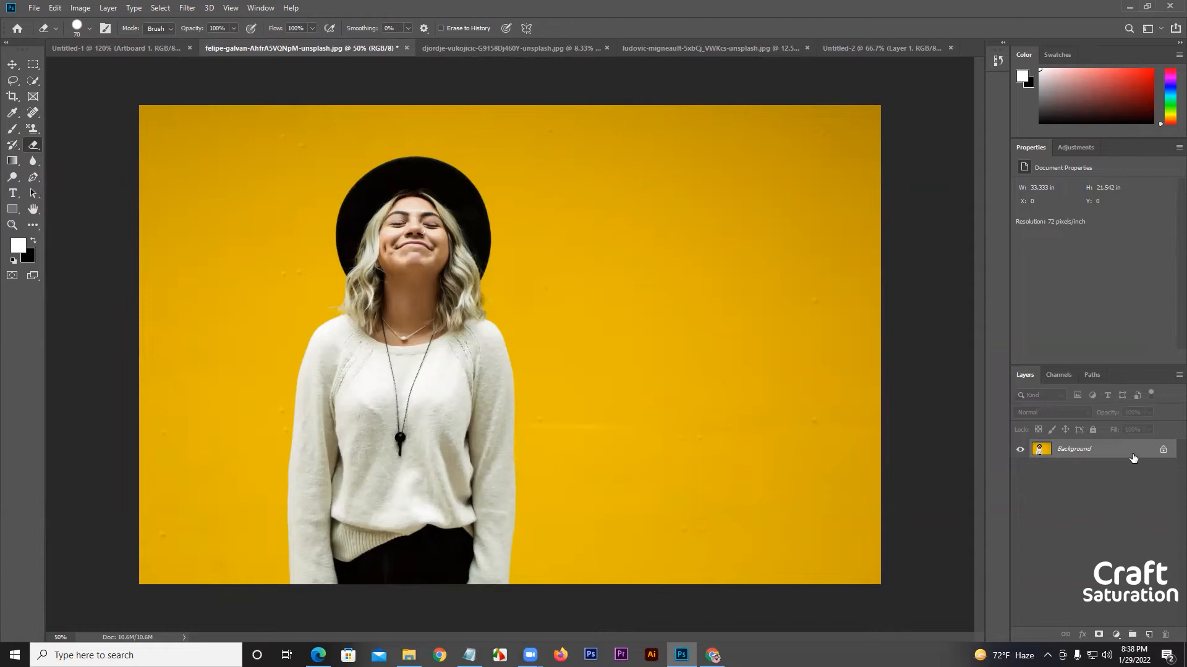
# Erase two short strokes on the locked Background's yellow wall, with black as the background color.
pyautogui.click(29, 259)
pyautogui.moveTo(633, 156); pyautogui.dragTo(649, 221)
pyautogui.moveTo(733, 159); pyautogui.dragTo(713, 256)
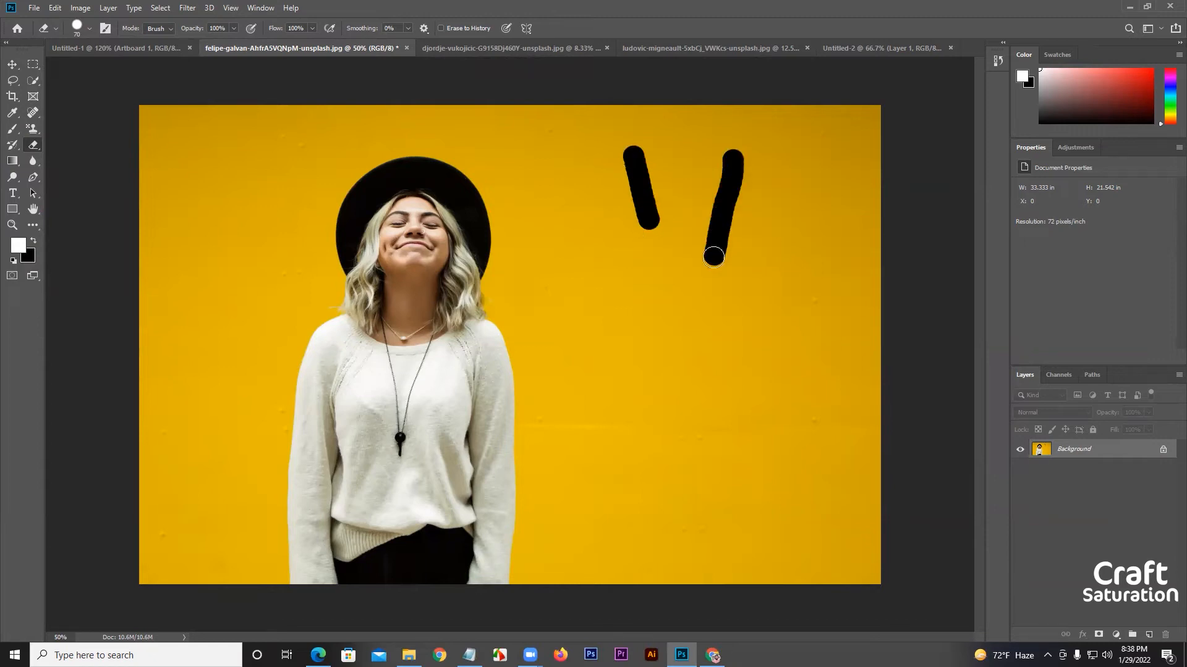
# Swap the foreground and background colors and erase two white strokes lower on the yellow wall.
pyautogui.click(33, 241)
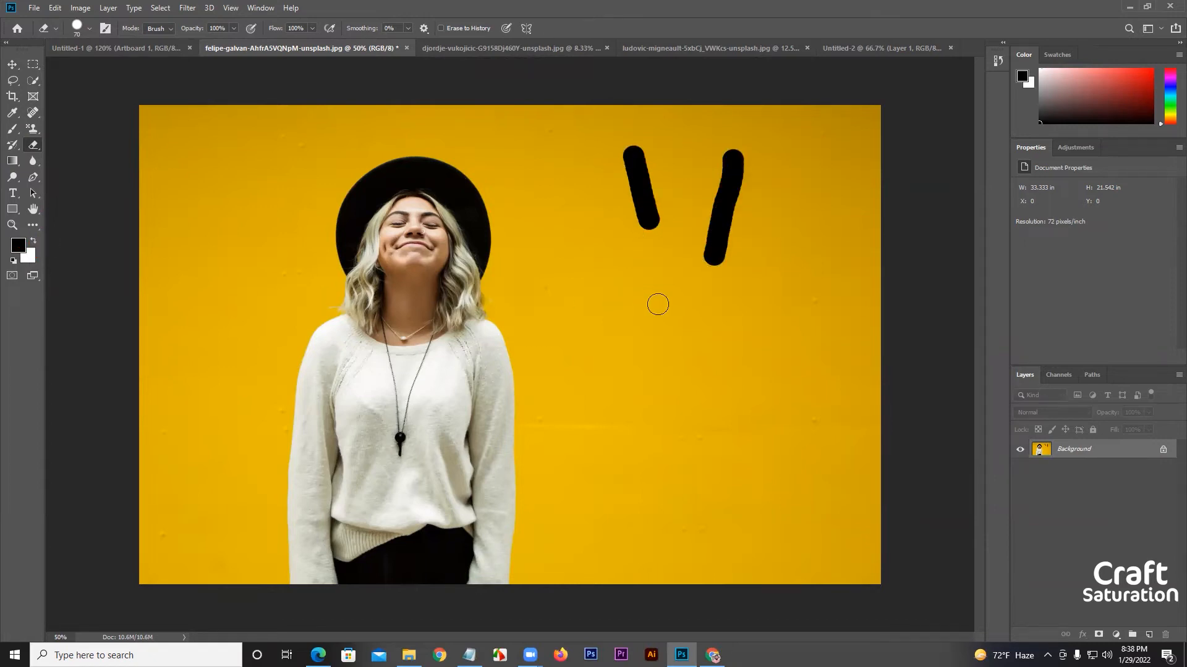
pyautogui.moveTo(657, 301); pyautogui.dragTo(620, 401)
pyautogui.moveTo(738, 371); pyautogui.dragTo(729, 440)
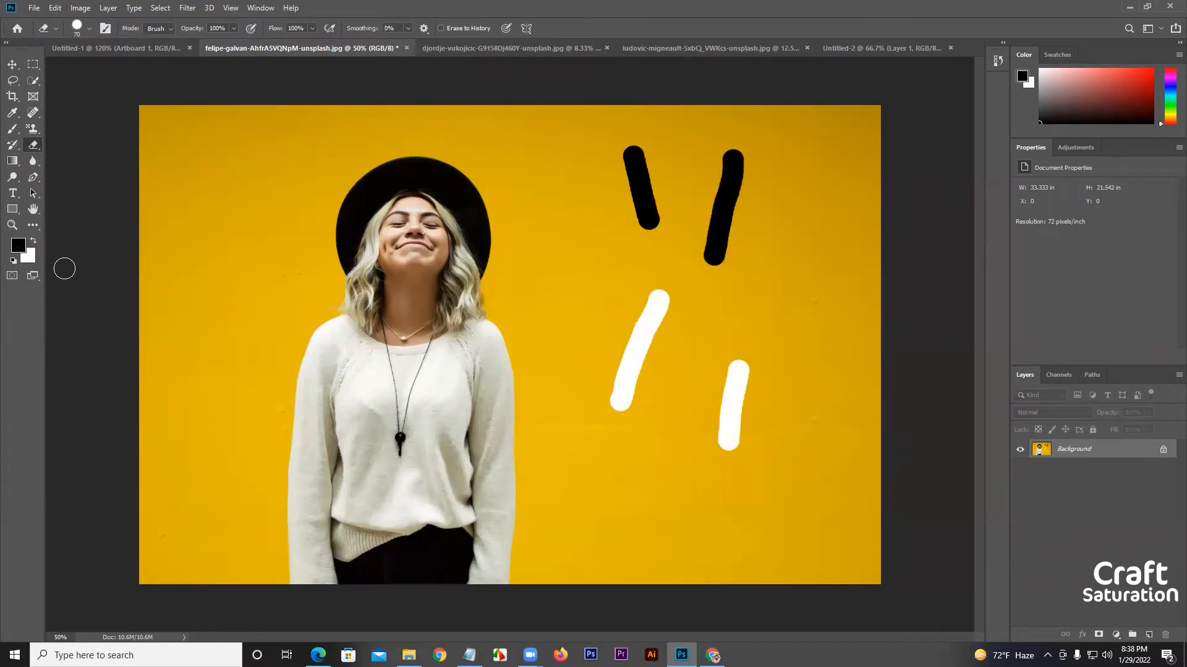
# Convert the locked Background into Layer 0 and erase over the black and white strokes down to transparency.
pyautogui.doubleClick(1121, 449)
pyautogui.click(692, 194)
pyautogui.moveTo(633, 156)
pyautogui.mouseDown()
pyautogui.moveTo(649, 229)
pyautogui.moveTo(618, 162)
pyautogui.moveTo(719, 202)
pyautogui.mouseUp()
pyautogui.moveTo(677, 264)
pyautogui.mouseDown()
pyautogui.moveTo(704, 131)
pyautogui.moveTo(693, 149)
pyautogui.moveTo(736, 246)
pyautogui.moveTo(709, 414)
pyautogui.moveTo(682, 453)
pyautogui.mouseUp()
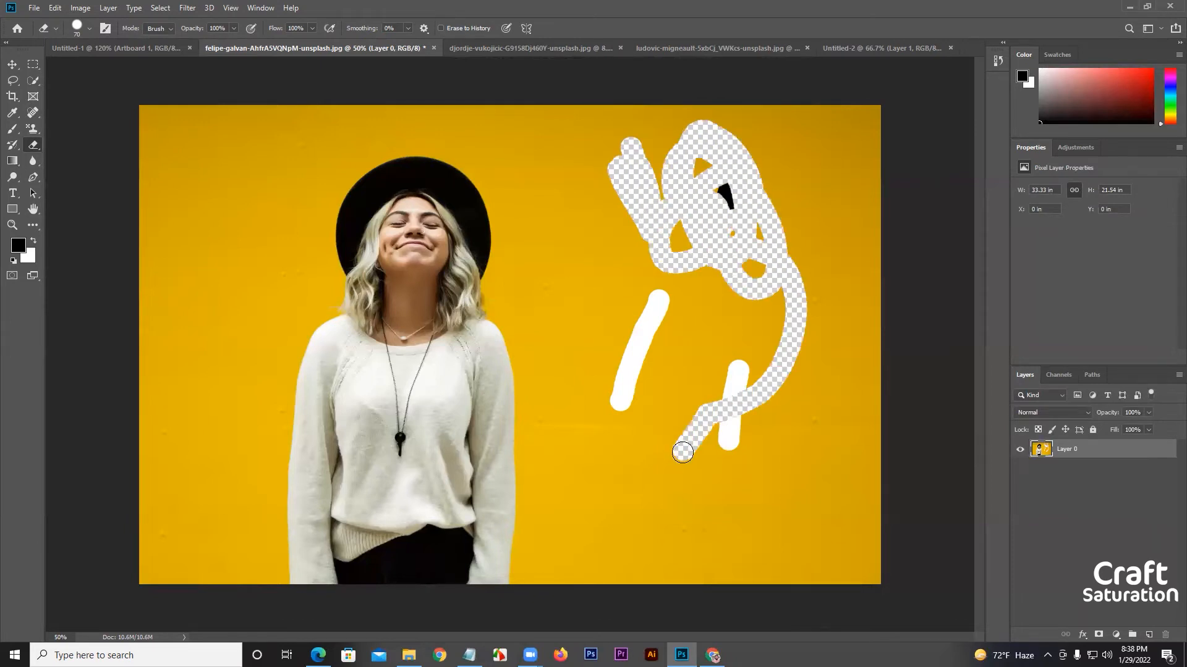
# Undo the erasing and revert the photo to its original opened state in the history.
pyautogui.hotkey('ctrl', 'z')
pyautogui.hotkey('ctrl', 'z')
pyautogui.hotkey('ctrl', 'z')
pyautogui.hotkey('ctrl', 'z')
pyautogui.hotkey('ctrl', 'z')
pyautogui.hotkey('ctrl', 'z')
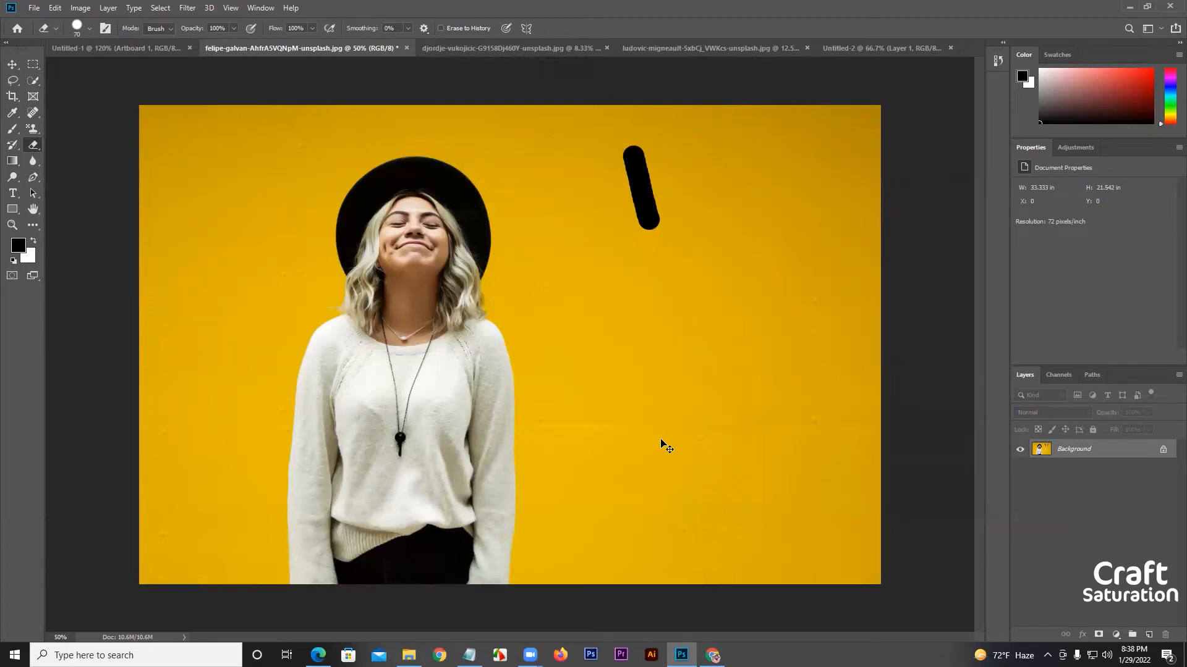
pyautogui.click(997, 61)
pyautogui.scroll(1, 930, 87)
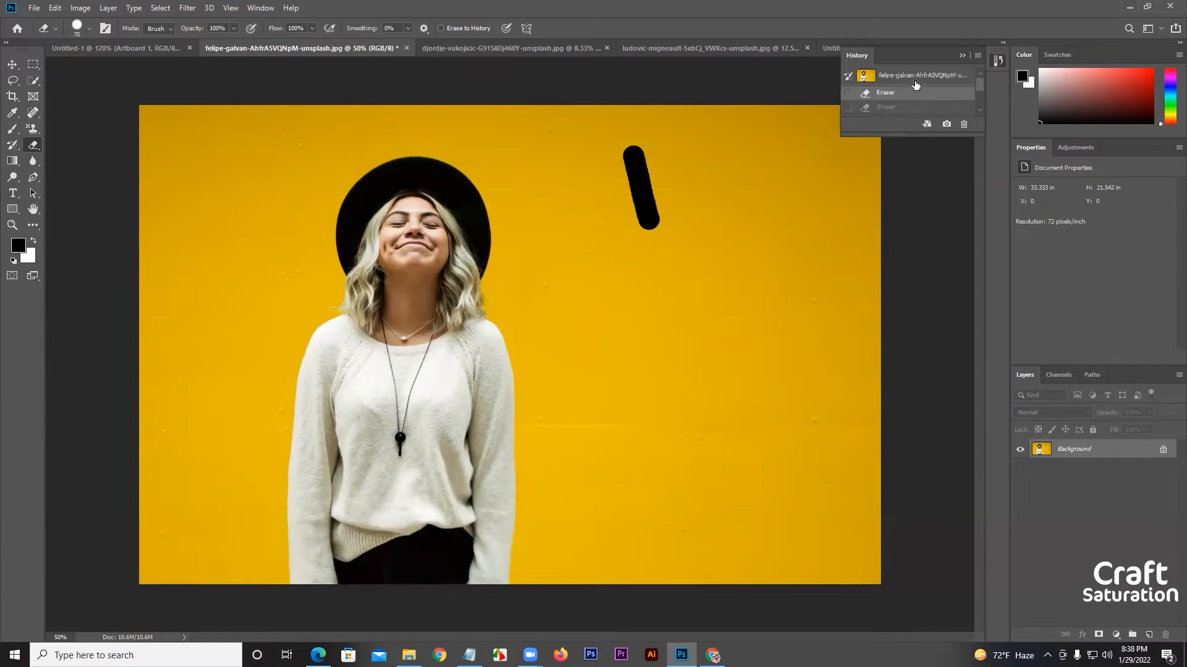
pyautogui.click(915, 81)
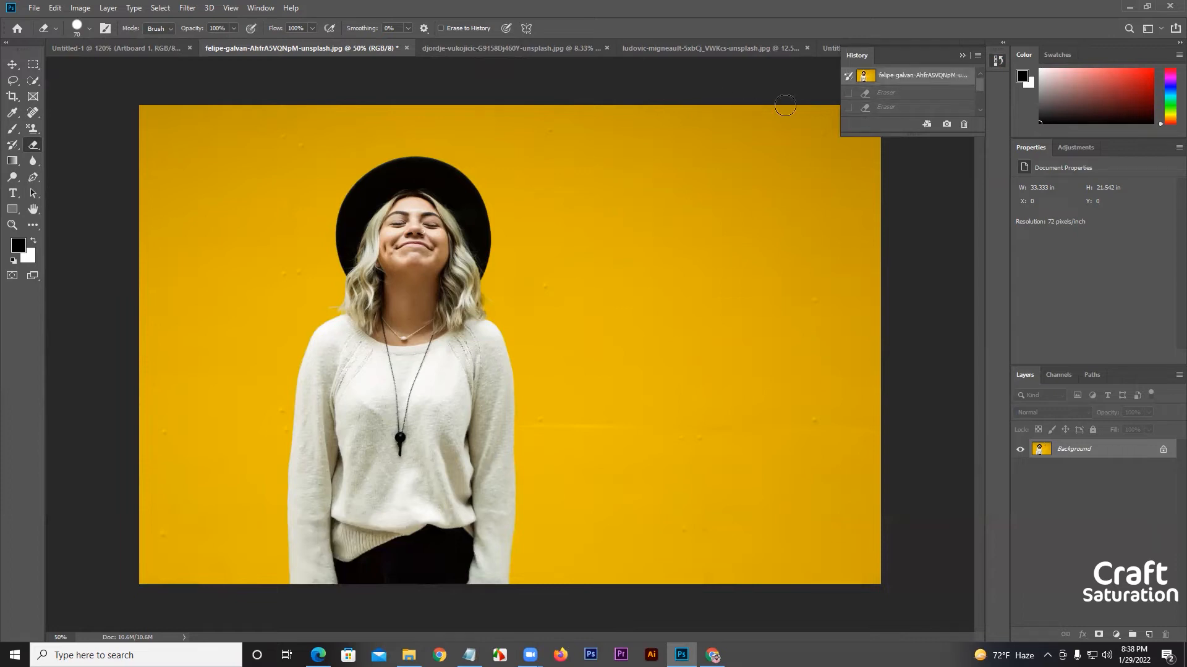
pyautogui.click(967, 57)
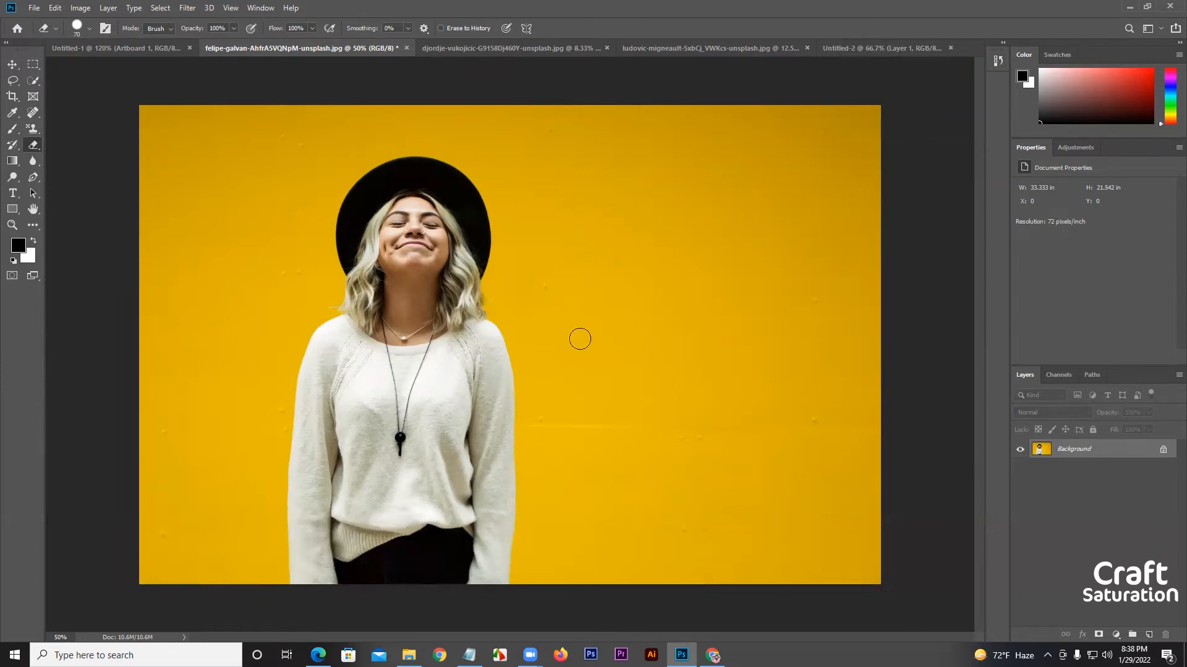
# Choose the Background Eraser tool with Once sampling and convert the locked Background into Layer 0.
pyautogui.moveTo(33, 145); pyautogui.dragTo(84, 159)
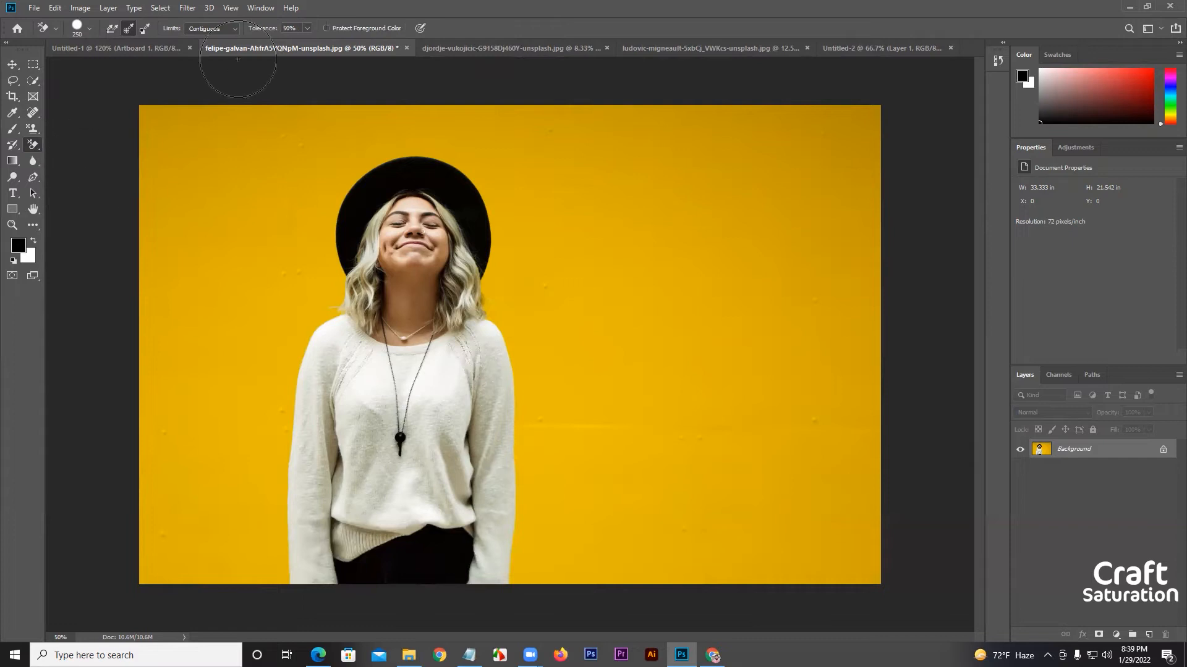
pyautogui.doubleClick(1132, 456)
pyautogui.click(692, 197)
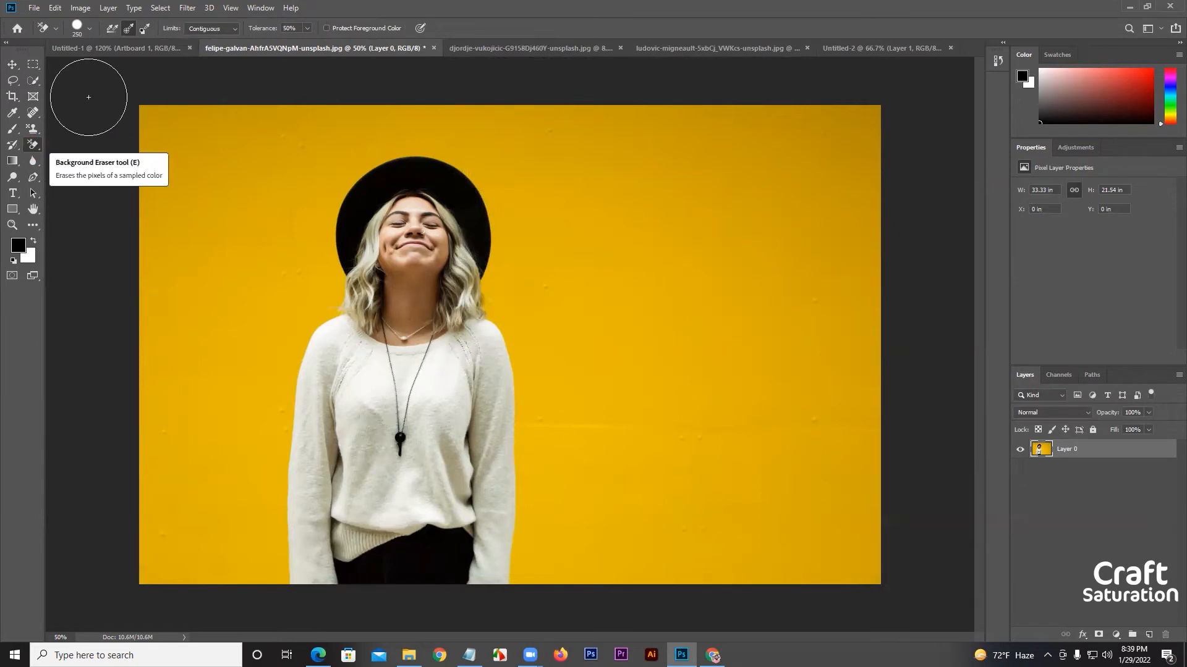
pyautogui.click(128, 29)
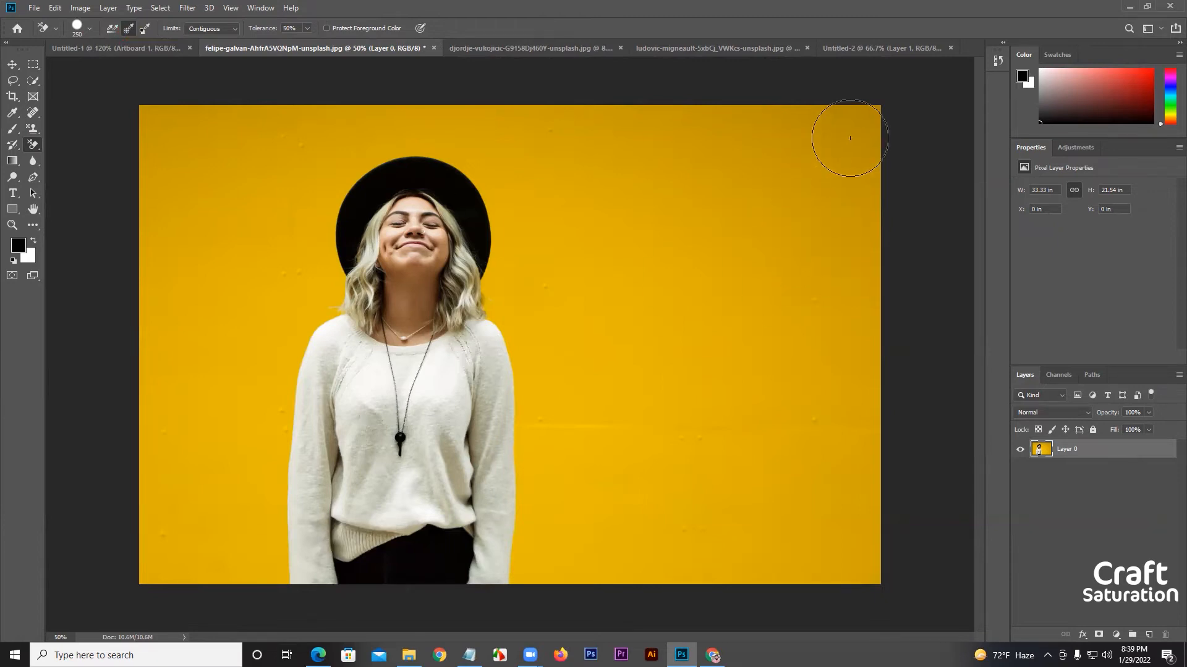
# Erase most of the yellow wall around the woman with the Background Eraser at 50% tolerance, and undo the strokes.
pyautogui.moveTo(850, 137)
pyautogui.mouseDown()
pyautogui.moveTo(834, 189)
pyautogui.moveTo(814, 137)
pyautogui.moveTo(815, 225)
pyautogui.moveTo(805, 166)
pyautogui.moveTo(797, 512)
pyautogui.moveTo(847, 493)
pyautogui.moveTo(851, 242)
pyautogui.moveTo(876, 405)
pyautogui.moveTo(820, 149)
pyautogui.moveTo(685, 178)
pyautogui.moveTo(679, 369)
pyautogui.moveTo(677, 221)
pyautogui.moveTo(727, 533)
pyautogui.moveTo(727, 281)
pyautogui.moveTo(690, 475)
pyautogui.moveTo(754, 277)
pyautogui.moveTo(797, 469)
pyautogui.mouseUp()
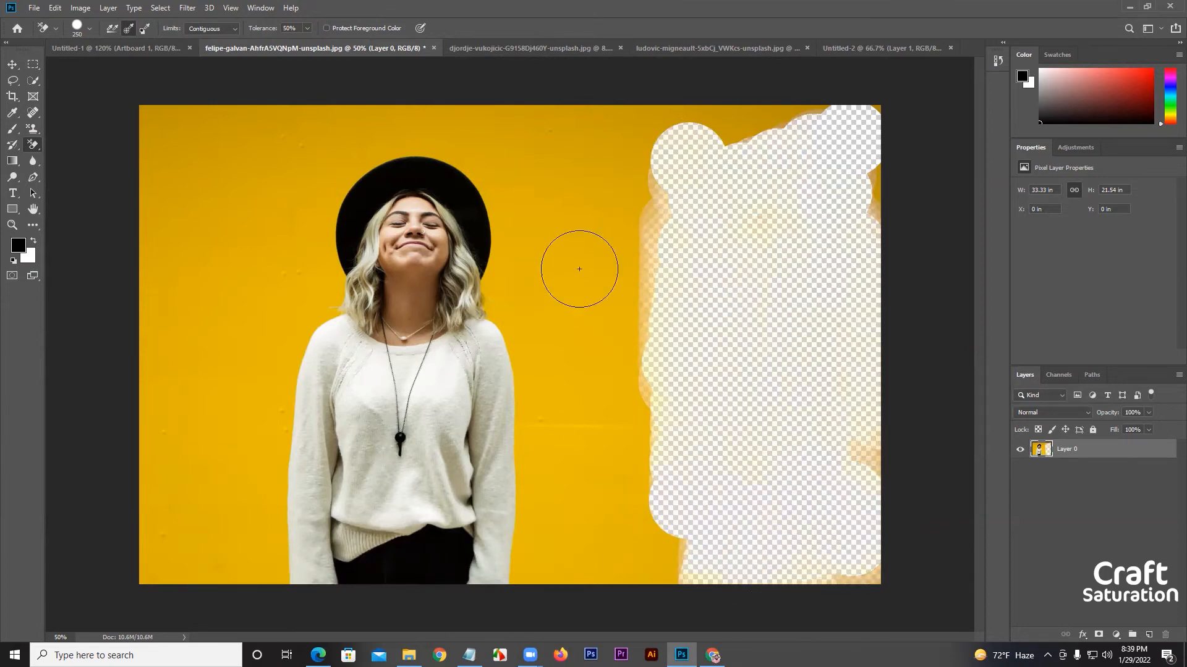
pyautogui.moveTo(570, 410)
pyautogui.mouseDown()
pyautogui.moveTo(588, 551)
pyautogui.moveTo(634, 539)
pyautogui.moveTo(651, 518)
pyautogui.moveTo(511, 487)
pyautogui.moveTo(555, 449)
pyautogui.moveTo(588, 376)
pyautogui.moveTo(545, 354)
pyautogui.moveTo(542, 413)
pyautogui.moveTo(530, 393)
pyautogui.moveTo(522, 453)
pyautogui.moveTo(508, 362)
pyautogui.moveTo(516, 387)
pyautogui.moveTo(518, 333)
pyautogui.moveTo(554, 259)
pyautogui.moveTo(588, 272)
pyautogui.moveTo(615, 388)
pyautogui.moveTo(638, 419)
pyautogui.moveTo(471, 585)
pyautogui.moveTo(538, 609)
pyautogui.moveTo(728, 571)
pyautogui.moveTo(595, 563)
pyautogui.moveTo(542, 584)
pyautogui.moveTo(862, 572)
pyautogui.moveTo(826, 584)
pyautogui.moveTo(877, 489)
pyautogui.moveTo(808, 454)
pyautogui.moveTo(660, 243)
pyautogui.moveTo(317, 151)
pyautogui.moveTo(300, 164)
pyautogui.moveTo(515, 141)
pyautogui.moveTo(292, 129)
pyautogui.moveTo(285, 234)
pyautogui.moveTo(309, 301)
pyautogui.moveTo(263, 382)
pyautogui.moveTo(196, 396)
pyautogui.moveTo(261, 524)
pyautogui.moveTo(330, 580)
pyautogui.moveTo(429, 575)
pyautogui.moveTo(406, 583)
pyautogui.moveTo(418, 576)
pyautogui.moveTo(345, 529)
pyautogui.moveTo(227, 566)
pyautogui.moveTo(233, 514)
pyautogui.moveTo(152, 439)
pyautogui.moveTo(191, 345)
pyautogui.moveTo(194, 273)
pyautogui.mouseUp()
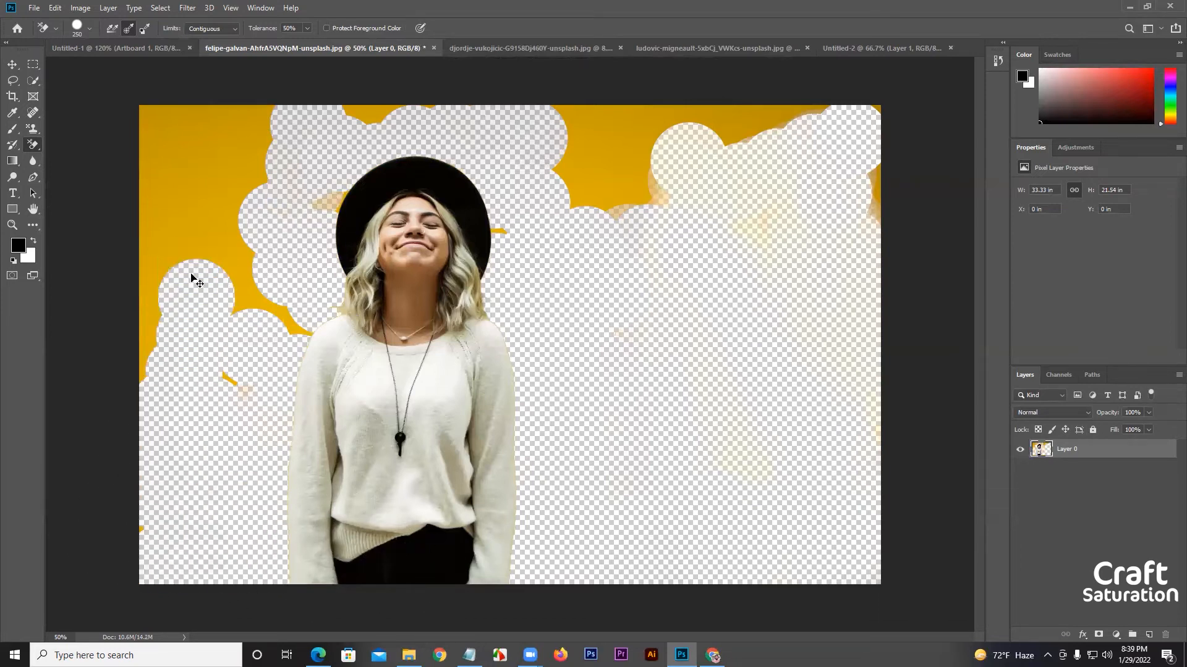
pyautogui.hotkey('ctrl', 'z')
pyautogui.hotkey('ctrl', 'z')
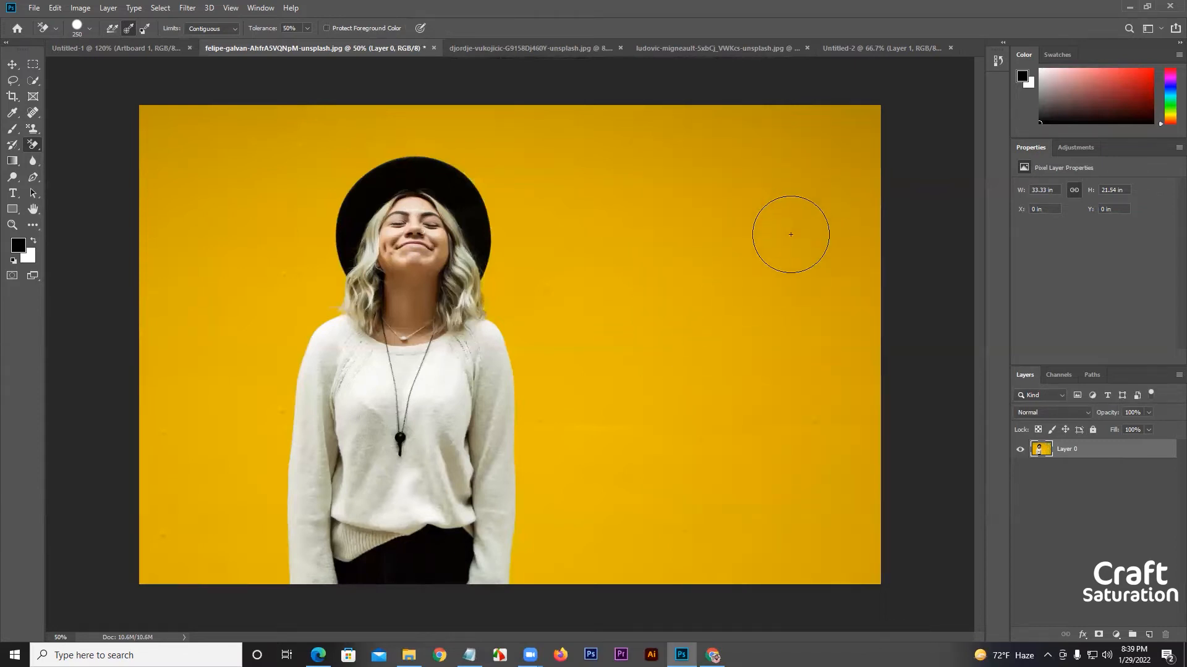
# Background-erase a diagonal patch of the yellow wall, followed by parts of the sweater and the face, sampling each color separately.
pyautogui.moveTo(790, 235)
pyautogui.mouseDown()
pyautogui.moveTo(775, 288)
pyautogui.moveTo(745, 228)
pyautogui.moveTo(723, 341)
pyautogui.moveTo(674, 430)
pyautogui.moveTo(645, 294)
pyautogui.moveTo(588, 352)
pyautogui.moveTo(574, 447)
pyautogui.moveTo(546, 332)
pyautogui.moveTo(549, 493)
pyautogui.moveTo(519, 441)
pyautogui.moveTo(525, 527)
pyautogui.moveTo(514, 458)
pyautogui.moveTo(549, 495)
pyautogui.mouseUp()
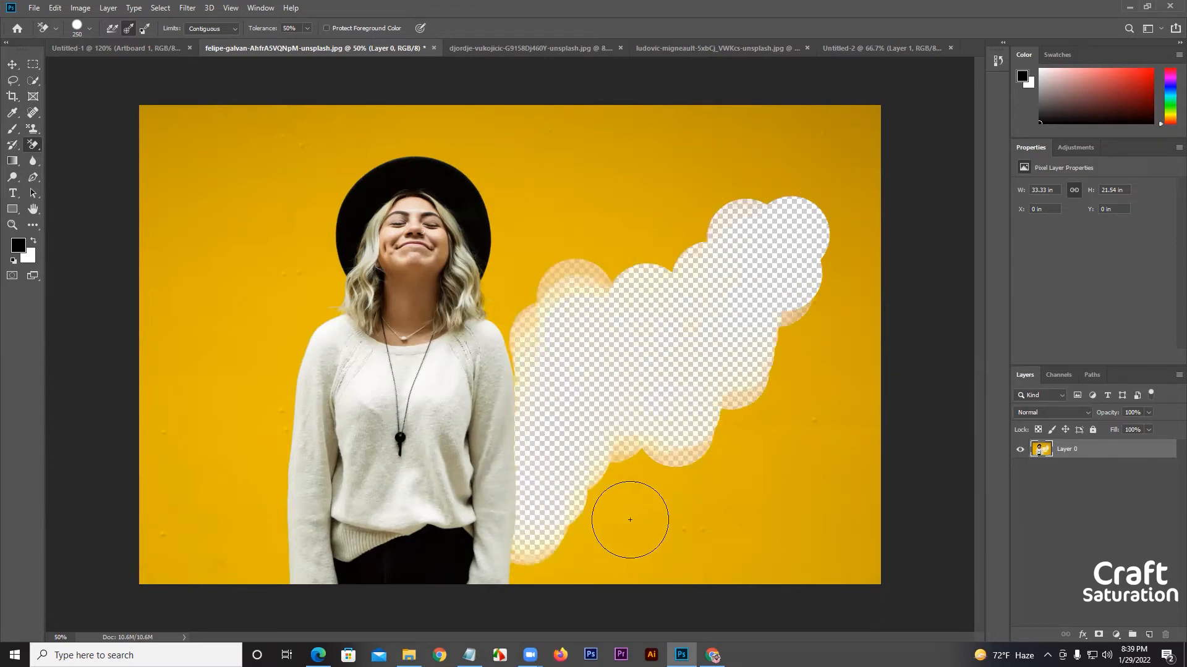
pyautogui.moveTo(487, 471)
pyautogui.mouseDown()
pyautogui.moveTo(419, 523)
pyautogui.moveTo(205, 529)
pyautogui.moveTo(298, 571)
pyautogui.moveTo(398, 575)
pyautogui.moveTo(441, 598)
pyautogui.moveTo(532, 566)
pyautogui.moveTo(510, 573)
pyautogui.moveTo(499, 540)
pyautogui.moveTo(523, 468)
pyautogui.moveTo(524, 376)
pyautogui.moveTo(475, 273)
pyautogui.moveTo(402, 184)
pyautogui.moveTo(356, 284)
pyautogui.moveTo(350, 263)
pyautogui.moveTo(420, 262)
pyautogui.moveTo(410, 230)
pyautogui.moveTo(487, 461)
pyautogui.moveTo(433, 521)
pyautogui.moveTo(394, 532)
pyautogui.moveTo(327, 518)
pyautogui.moveTo(334, 542)
pyautogui.mouseUp()
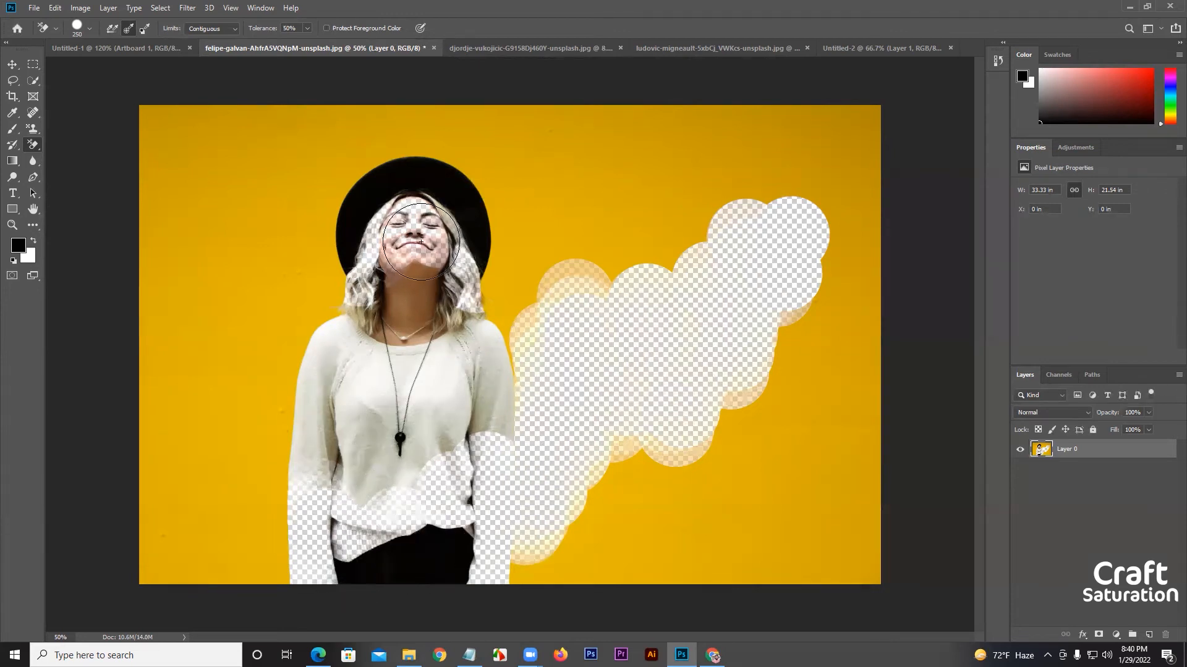
pyautogui.moveTo(409, 234); pyautogui.dragTo(419, 243)
# Undo the three Background Eraser strokes on the wall, sweater and face.
pyautogui.hotkey('ctrl', 'z')
pyautogui.hotkey('ctrl', 'z')
pyautogui.hotkey('ctrl', 'z')
# Choose the Magic Eraser tool from the eraser tools.
pyautogui.click(33, 145)
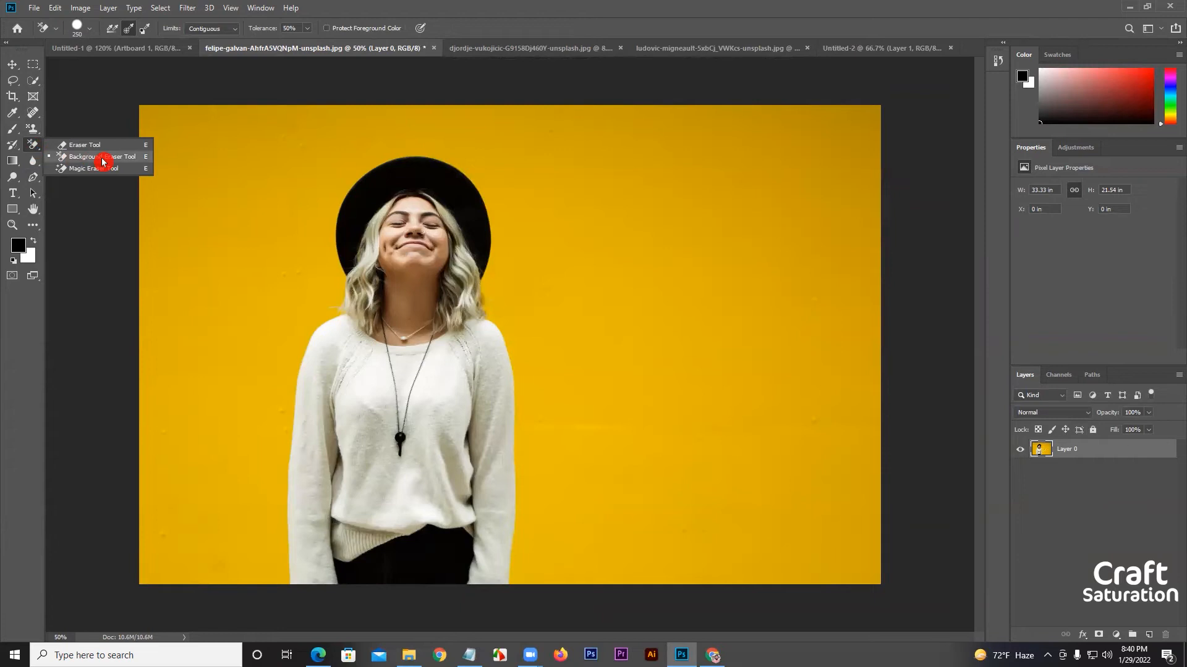
pyautogui.click(102, 162)
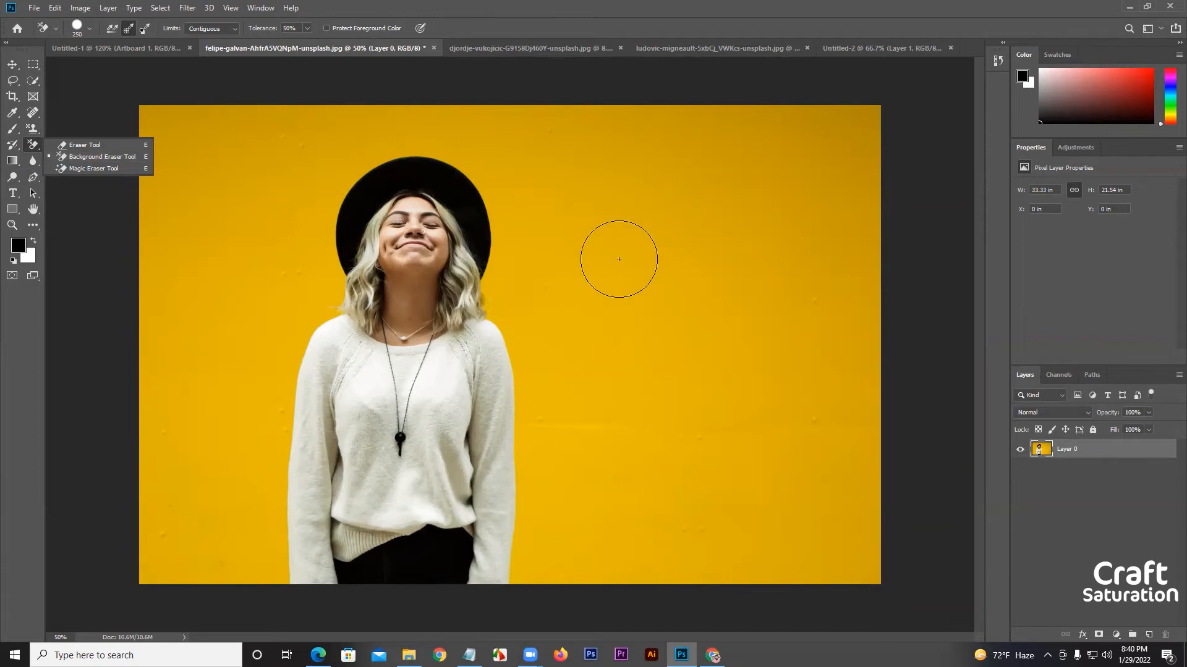
pyautogui.click(104, 168)
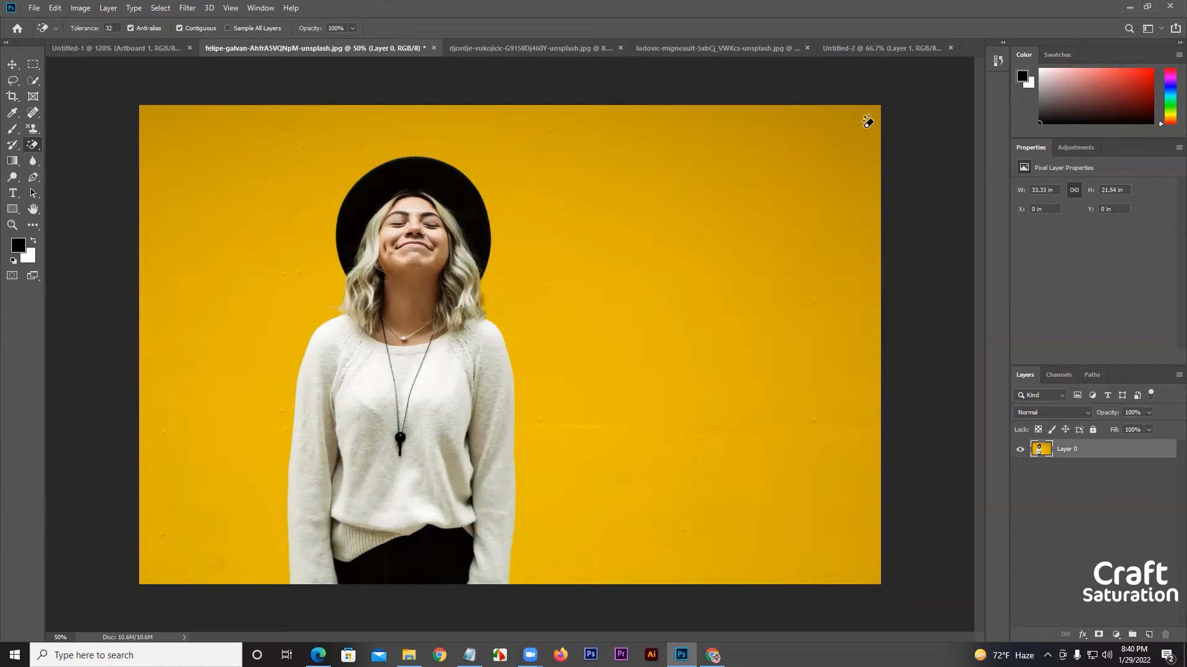
# Remove the yellow wall around the woman with the Magic Eraser, undoing the first attempt and erasing again with the tolerance raised to 75.
pyautogui.click(868, 122)
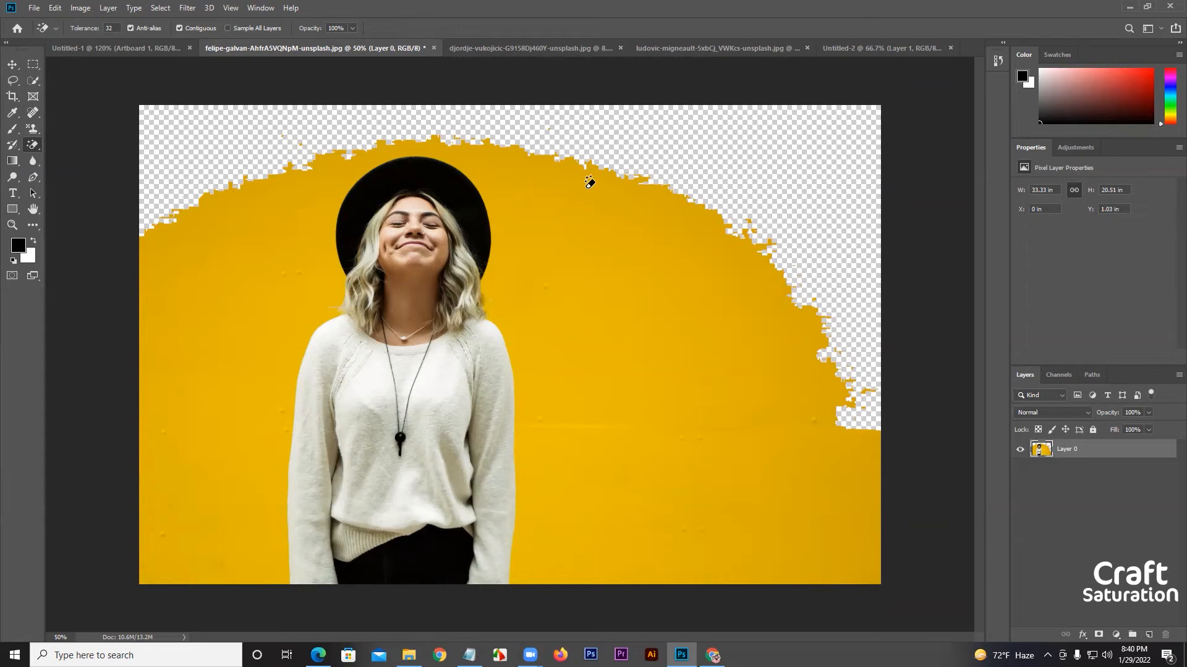
pyautogui.hotkey('ctrl', 'z')
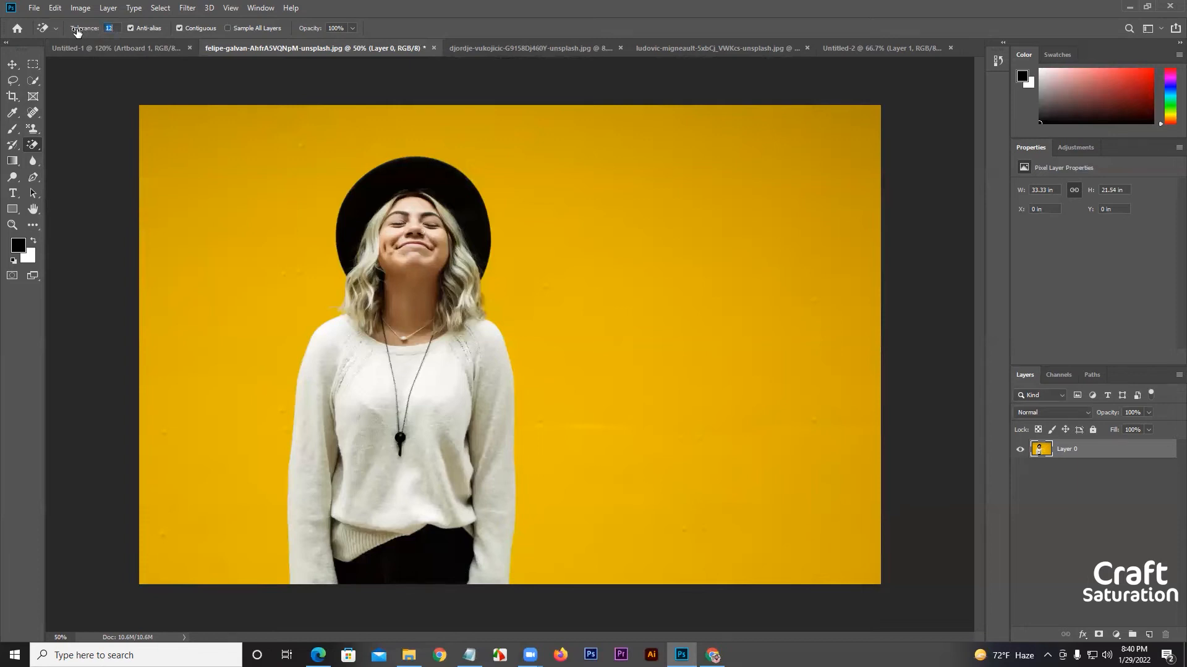
pyautogui.click(855, 117)
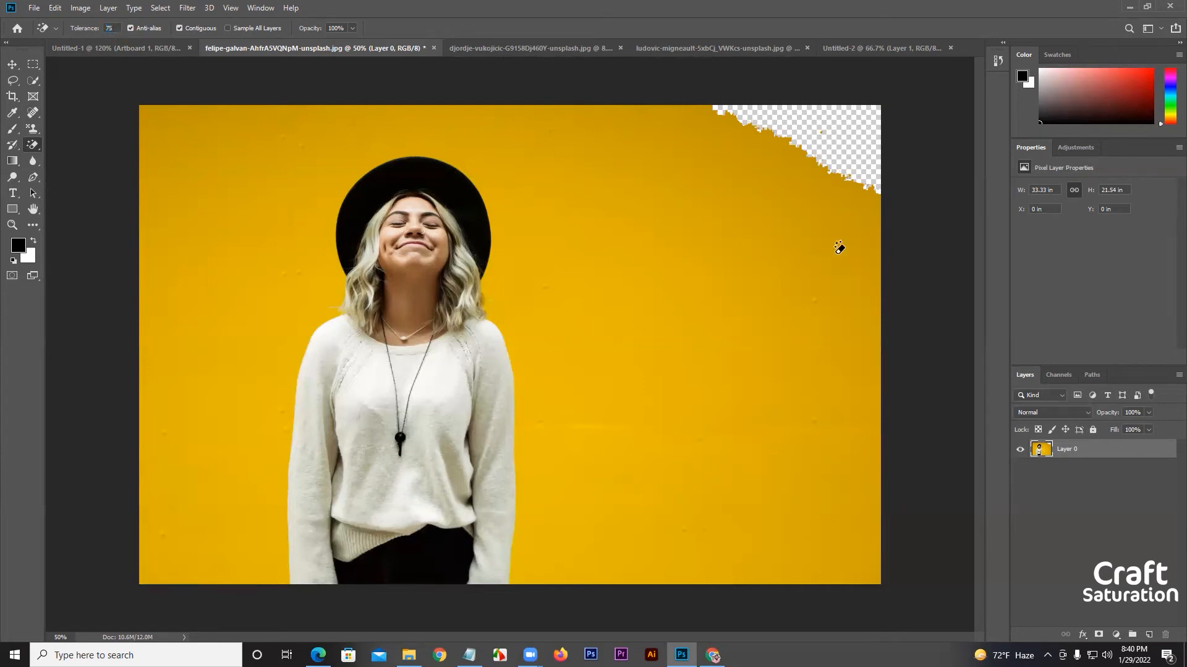
pyautogui.click(851, 221)
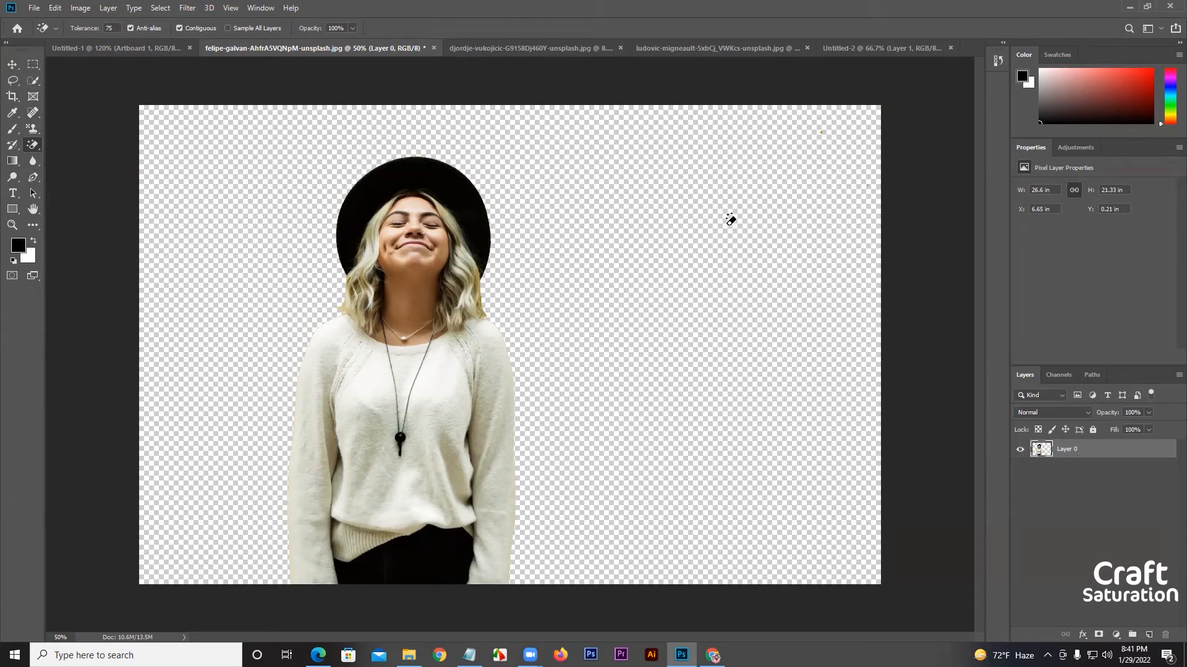
# Go to the barn photo document and convert its locked Background into the regular layer Layer 0.
pyautogui.click(11, 64)
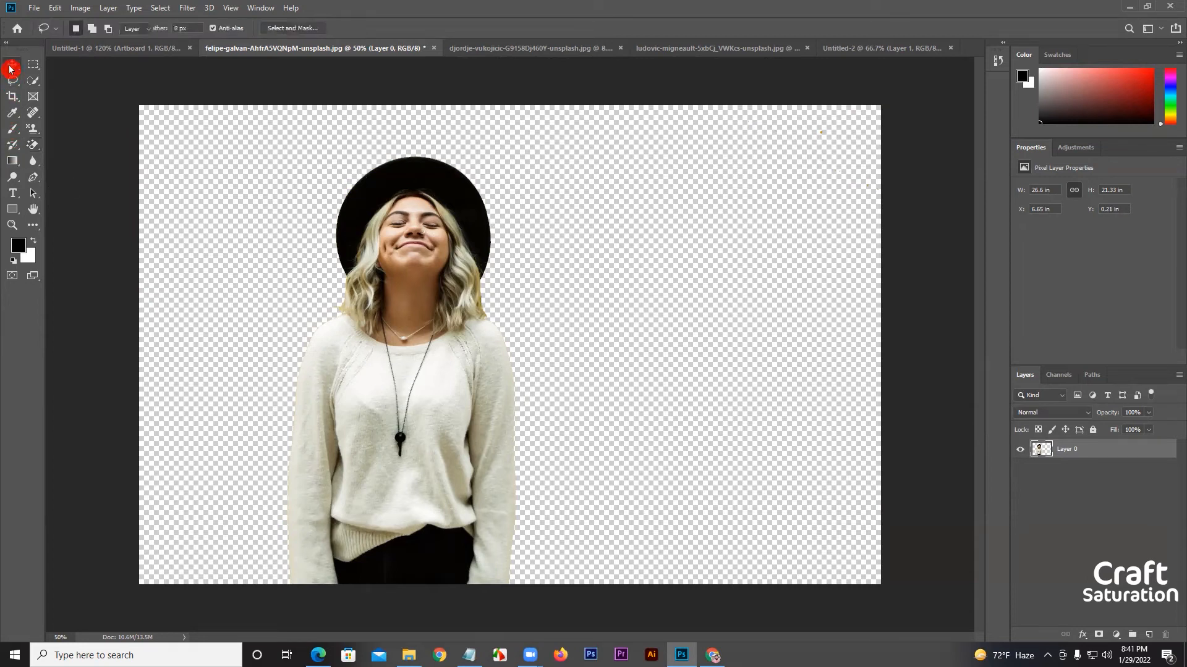
pyautogui.click(498, 48)
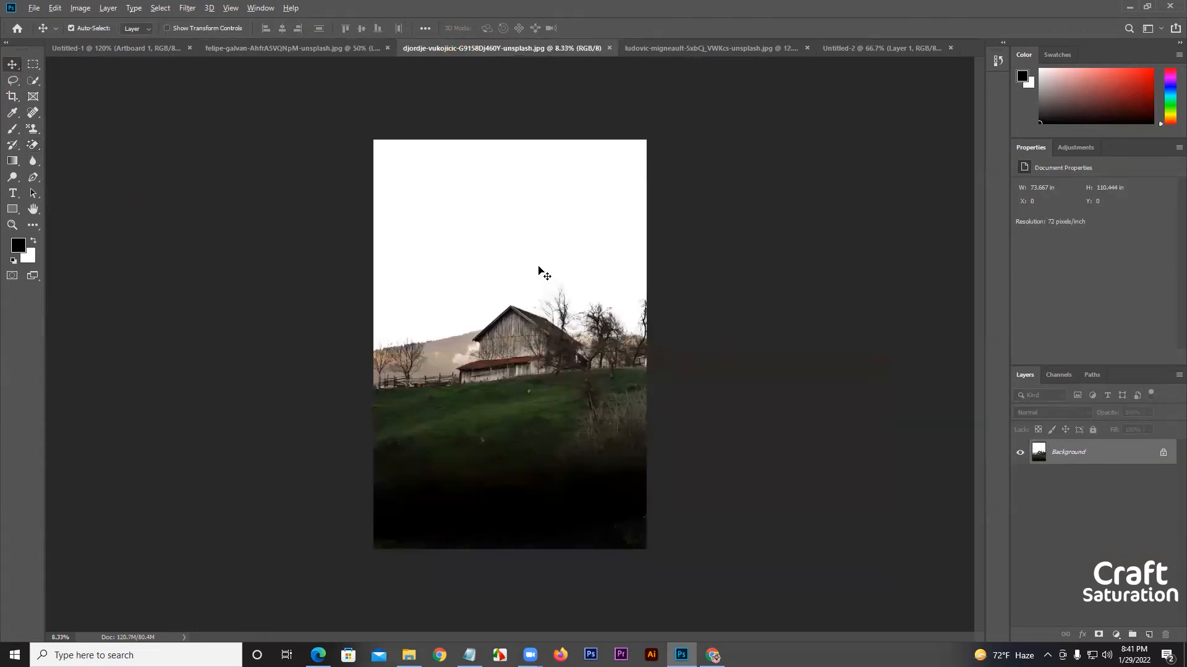
pyautogui.scroll(3, 537, 266)
pyautogui.scroll(2, 510, 167)
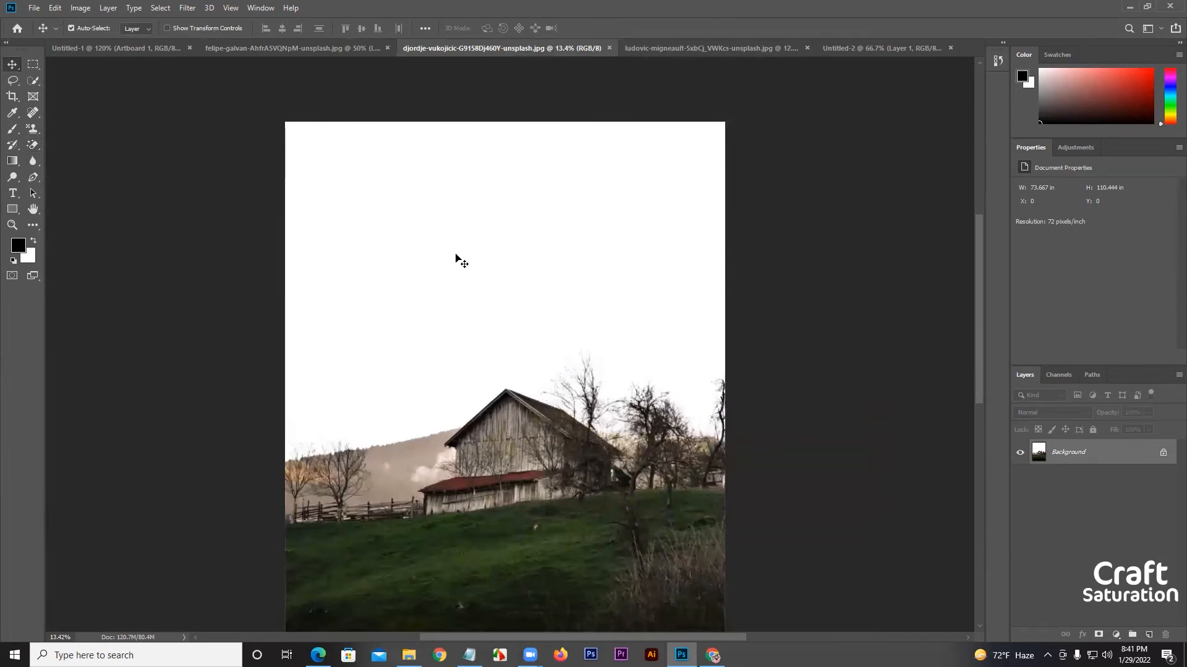
pyautogui.doubleClick(1110, 455)
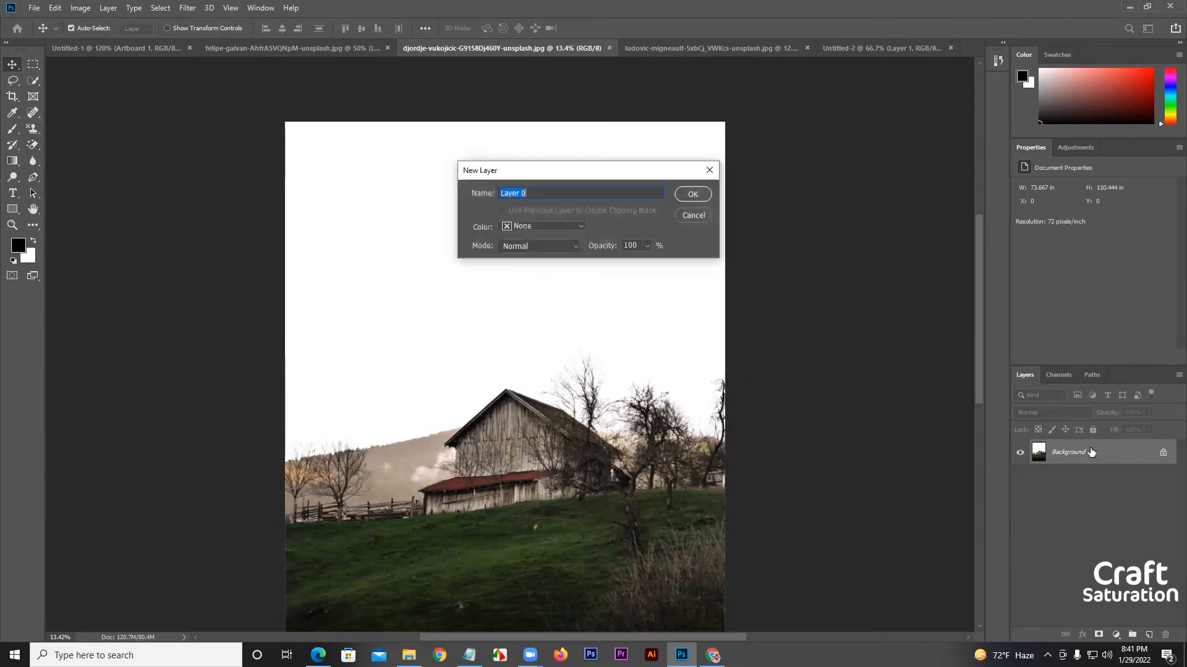
pyautogui.click(695, 195)
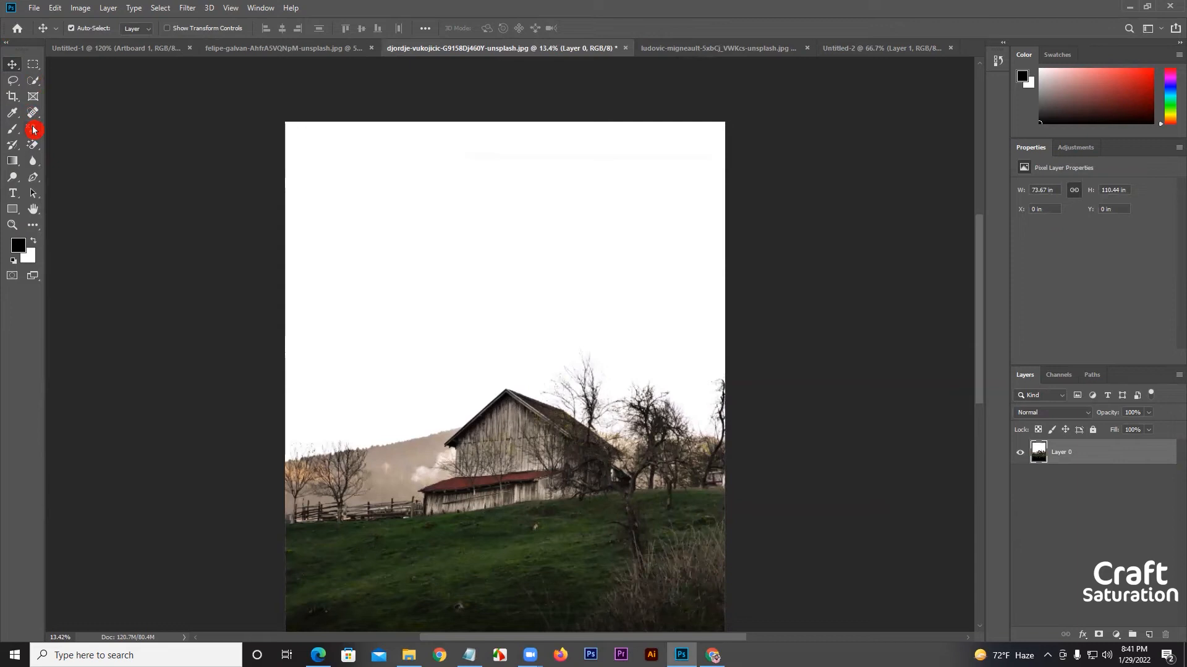
# Erase the white sky above the barn and trees with the Background Eraser at 50% tolerance, enlarging the brush to 900 px.
pyautogui.click(32, 147)
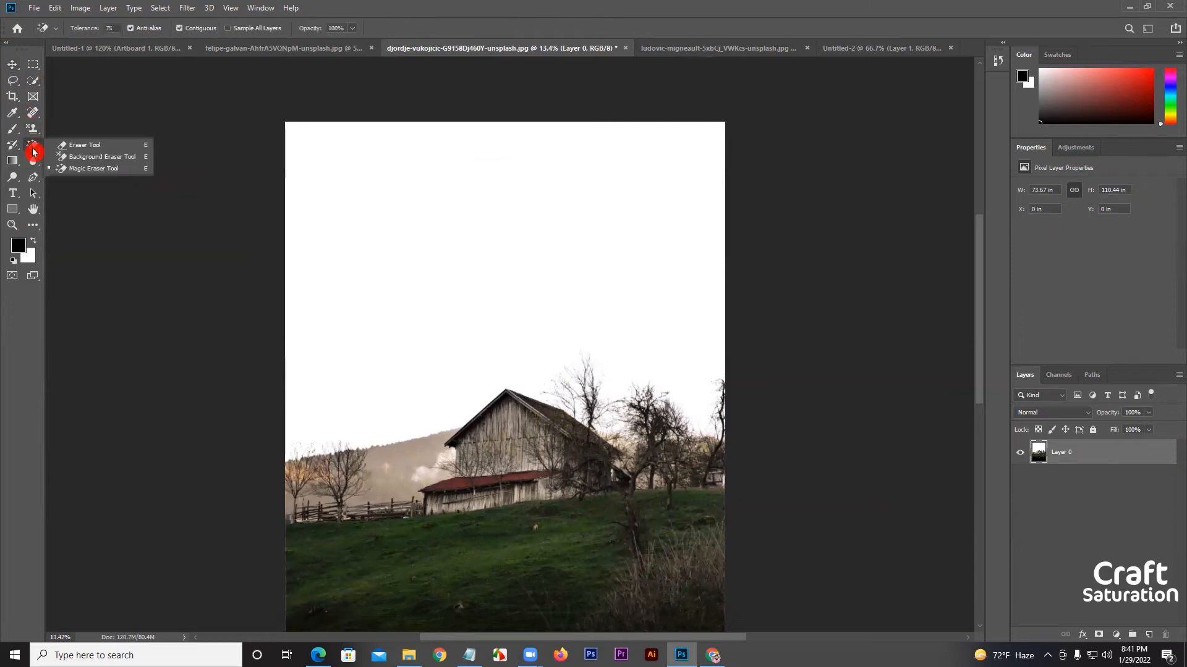
pyautogui.click(87, 158)
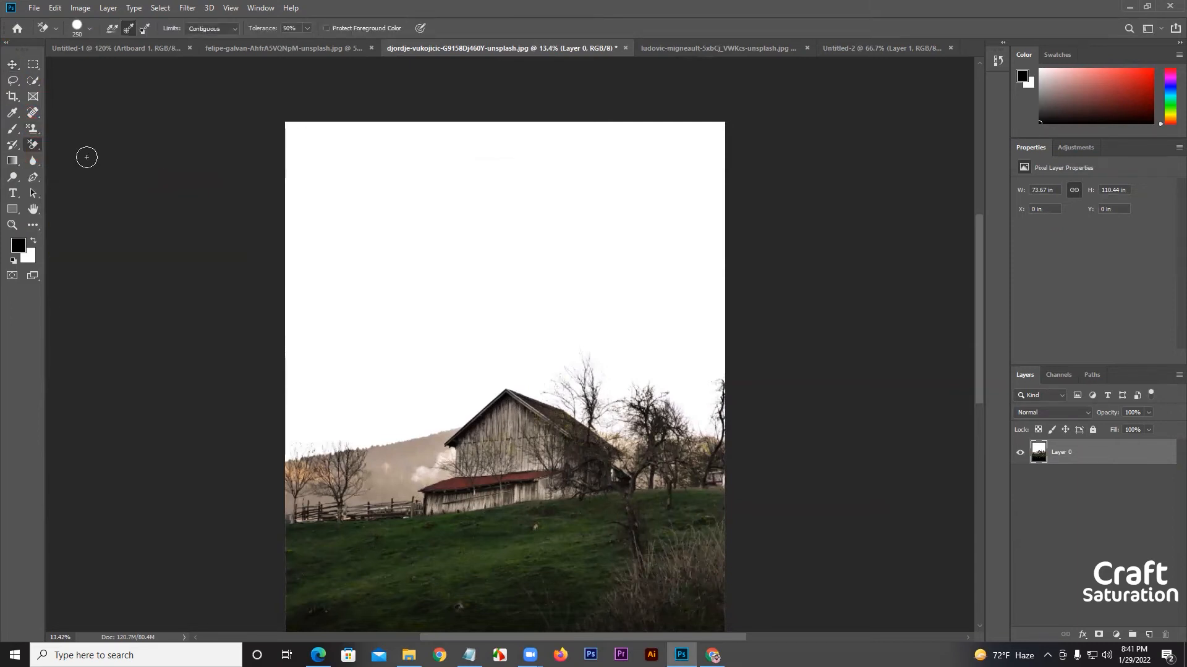
pyautogui.moveTo(500, 186)
pyautogui.mouseDown()
pyautogui.moveTo(603, 161)
pyautogui.moveTo(197, 225)
pyautogui.moveTo(681, 116)
pyautogui.moveTo(731, 164)
pyautogui.moveTo(457, 264)
pyautogui.moveTo(624, 263)
pyautogui.moveTo(447, 349)
pyautogui.moveTo(373, 406)
pyautogui.moveTo(379, 417)
pyautogui.moveTo(297, 440)
pyautogui.moveTo(349, 440)
pyautogui.moveTo(282, 459)
pyautogui.moveTo(457, 422)
pyautogui.moveTo(405, 419)
pyautogui.moveTo(412, 403)
pyautogui.moveTo(308, 422)
pyautogui.moveTo(337, 369)
pyautogui.moveTo(261, 122)
pyautogui.moveTo(303, 131)
pyautogui.moveTo(291, 144)
pyautogui.moveTo(347, 119)
pyautogui.moveTo(512, 112)
pyautogui.moveTo(475, 146)
pyautogui.moveTo(651, 197)
pyautogui.moveTo(672, 157)
pyautogui.moveTo(740, 122)
pyautogui.mouseUp()
pyautogui.moveTo(529, 136)
pyautogui.mouseDown()
pyautogui.moveTo(547, 102)
pyautogui.moveTo(603, 110)
pyautogui.moveTo(412, 145)
pyautogui.moveTo(678, 248)
pyautogui.moveTo(670, 285)
pyautogui.moveTo(718, 299)
pyautogui.moveTo(724, 432)
pyautogui.moveTo(713, 449)
pyautogui.moveTo(692, 411)
pyautogui.moveTo(680, 432)
pyautogui.moveTo(695, 384)
pyautogui.moveTo(690, 404)
pyautogui.moveTo(702, 407)
pyautogui.moveTo(673, 372)
pyautogui.moveTo(651, 232)
pyautogui.mouseUp()
pyautogui.press(']')
pyautogui.press(']')
pyautogui.press(']')
pyautogui.press(']')
pyautogui.press(']')
pyautogui.press(']')
pyautogui.press(']')
pyautogui.press(']')
pyautogui.press(']')
pyautogui.press(']')
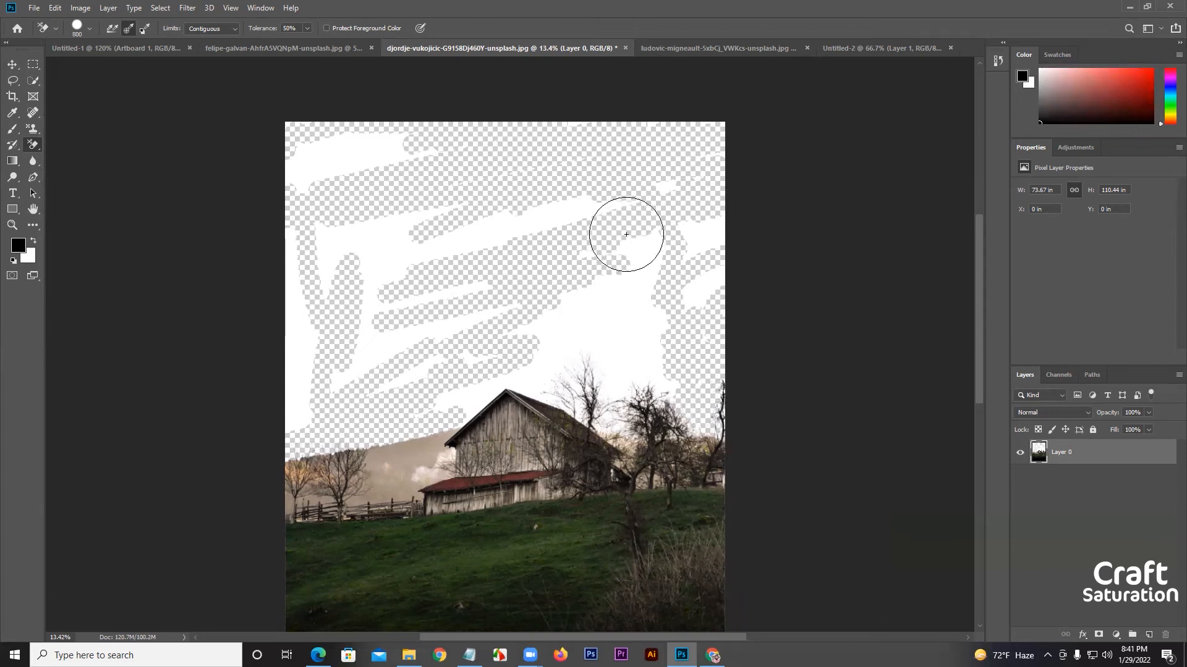
pyautogui.click(632, 290)
pyautogui.moveTo(633, 290)
pyautogui.mouseDown()
pyautogui.moveTo(659, 332)
pyautogui.moveTo(547, 317)
pyautogui.moveTo(573, 359)
pyautogui.moveTo(635, 376)
pyautogui.moveTo(599, 409)
pyautogui.moveTo(563, 406)
pyautogui.moveTo(578, 407)
pyautogui.moveTo(559, 391)
pyautogui.moveTo(625, 437)
pyautogui.moveTo(591, 417)
pyautogui.moveTo(597, 391)
pyautogui.moveTo(643, 368)
pyautogui.moveTo(661, 396)
pyautogui.moveTo(637, 394)
pyautogui.moveTo(672, 285)
pyautogui.moveTo(699, 297)
pyautogui.moveTo(657, 259)
pyautogui.moveTo(720, 274)
pyautogui.moveTo(548, 230)
pyautogui.moveTo(352, 246)
pyautogui.moveTo(334, 158)
pyautogui.moveTo(384, 148)
pyautogui.moveTo(296, 181)
pyautogui.moveTo(312, 395)
pyautogui.moveTo(297, 444)
pyautogui.moveTo(258, 247)
pyautogui.moveTo(305, 292)
pyautogui.moveTo(319, 373)
pyautogui.moveTo(471, 248)
pyautogui.moveTo(424, 291)
pyautogui.moveTo(457, 291)
pyautogui.moveTo(414, 297)
pyautogui.moveTo(427, 365)
pyautogui.moveTo(402, 382)
pyautogui.moveTo(343, 390)
pyautogui.moveTo(326, 370)
pyautogui.moveTo(323, 287)
pyautogui.moveTo(429, 212)
pyautogui.moveTo(418, 151)
pyautogui.moveTo(539, 190)
pyautogui.moveTo(543, 210)
pyautogui.moveTo(658, 190)
pyautogui.moveTo(701, 160)
pyautogui.moveTo(626, 253)
pyautogui.moveTo(467, 398)
pyautogui.moveTo(472, 353)
pyautogui.moveTo(437, 412)
pyautogui.moveTo(554, 271)
pyautogui.mouseUp()
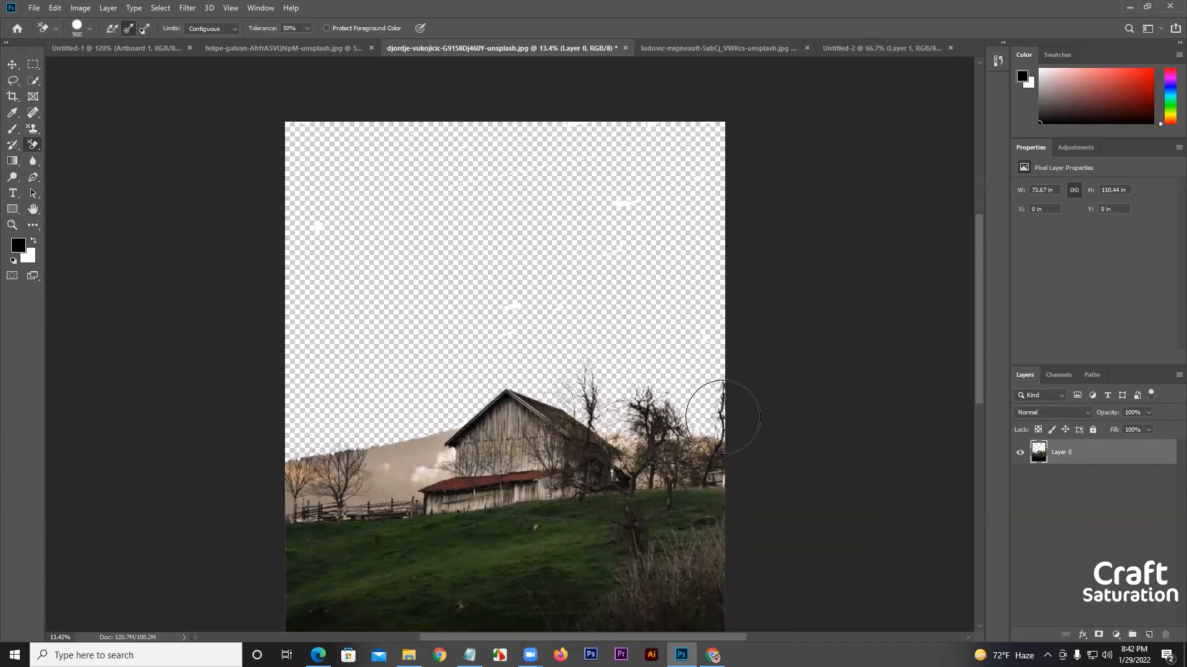
# Switch to Chrome and search Google Images for "sky" in a new tab.
pyautogui.click(713, 657)
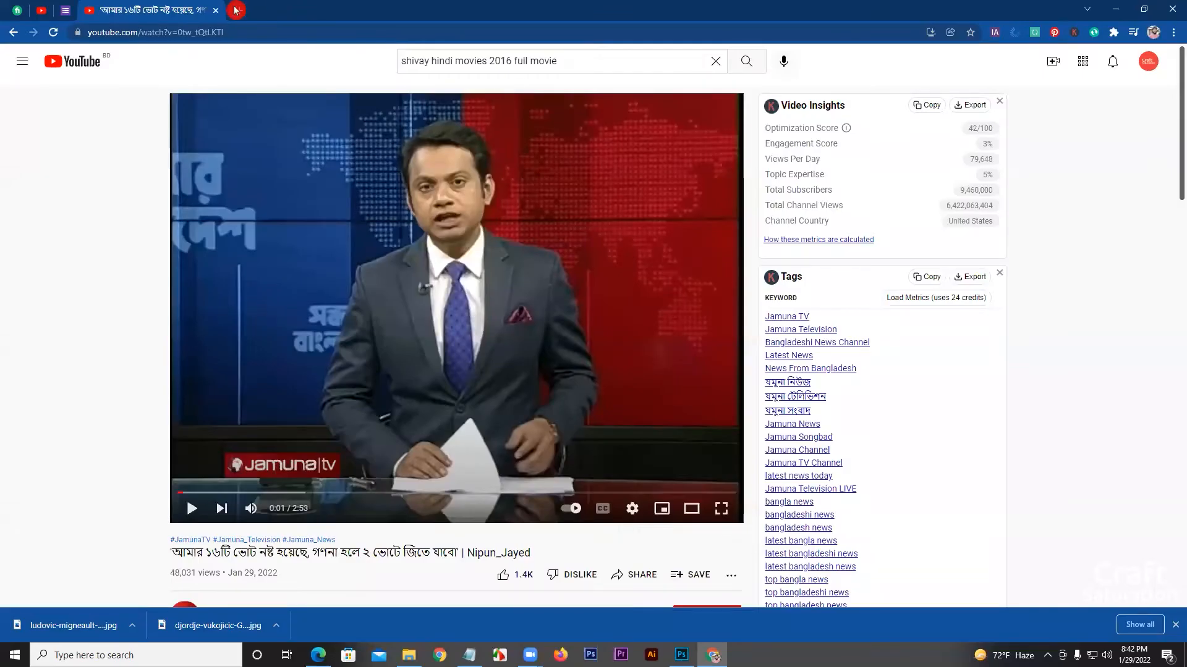
pyautogui.click(246, 13)
pyautogui.write('sky')
pyautogui.press('Return')
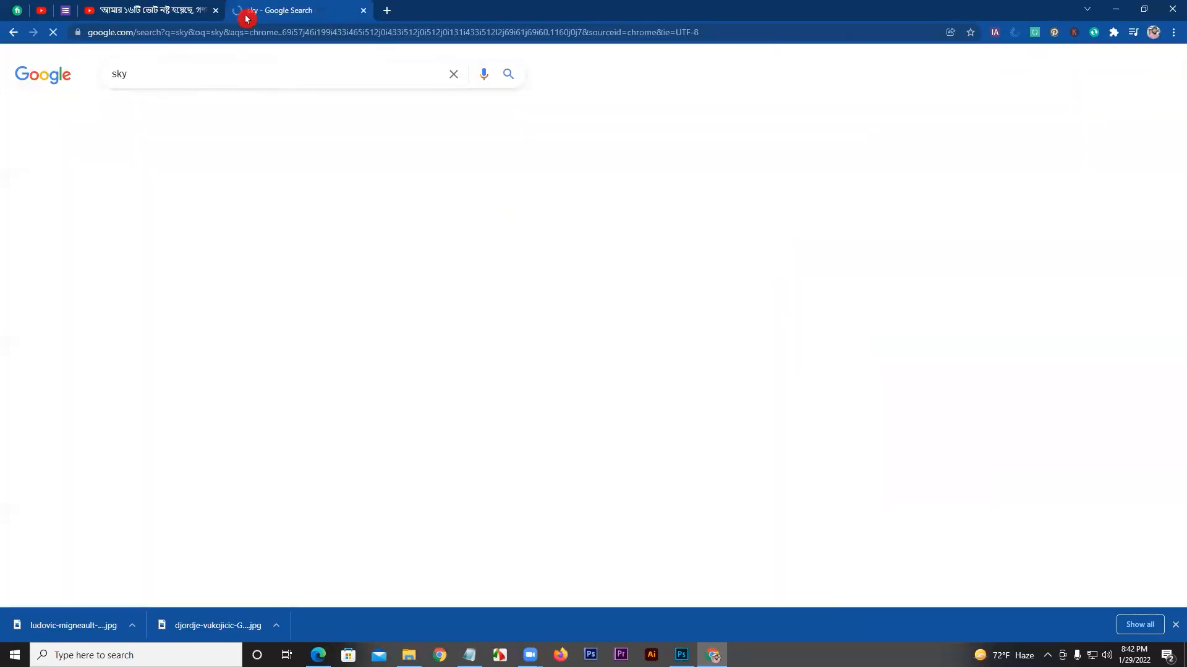
pyautogui.click(173, 116)
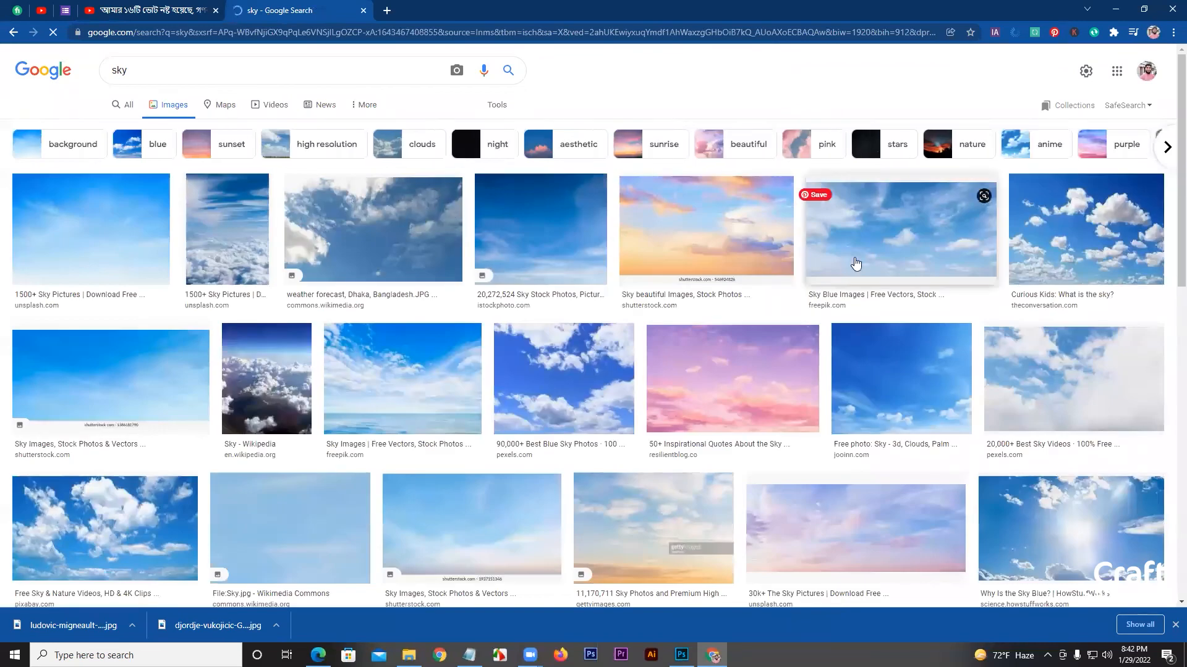
# Copy the Freepik blue-sky thumbnail with soft white clouds and paste it into the barn photo in Photoshop.
pyautogui.rightClick(944, 229)
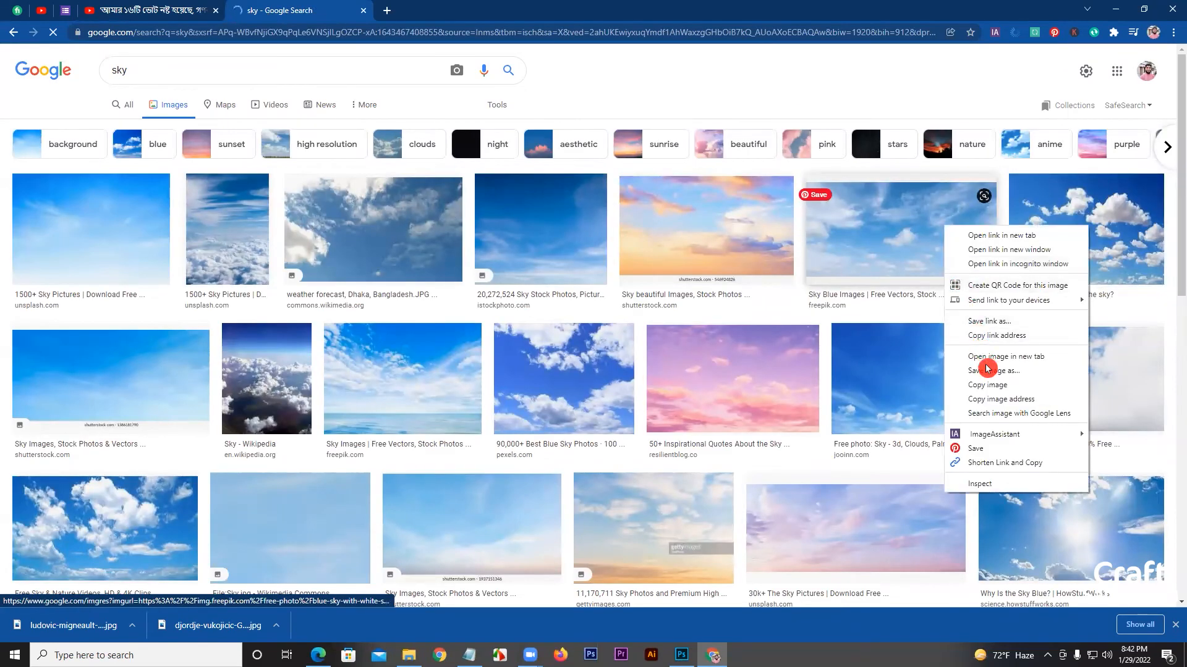
pyautogui.rightClick(911, 228)
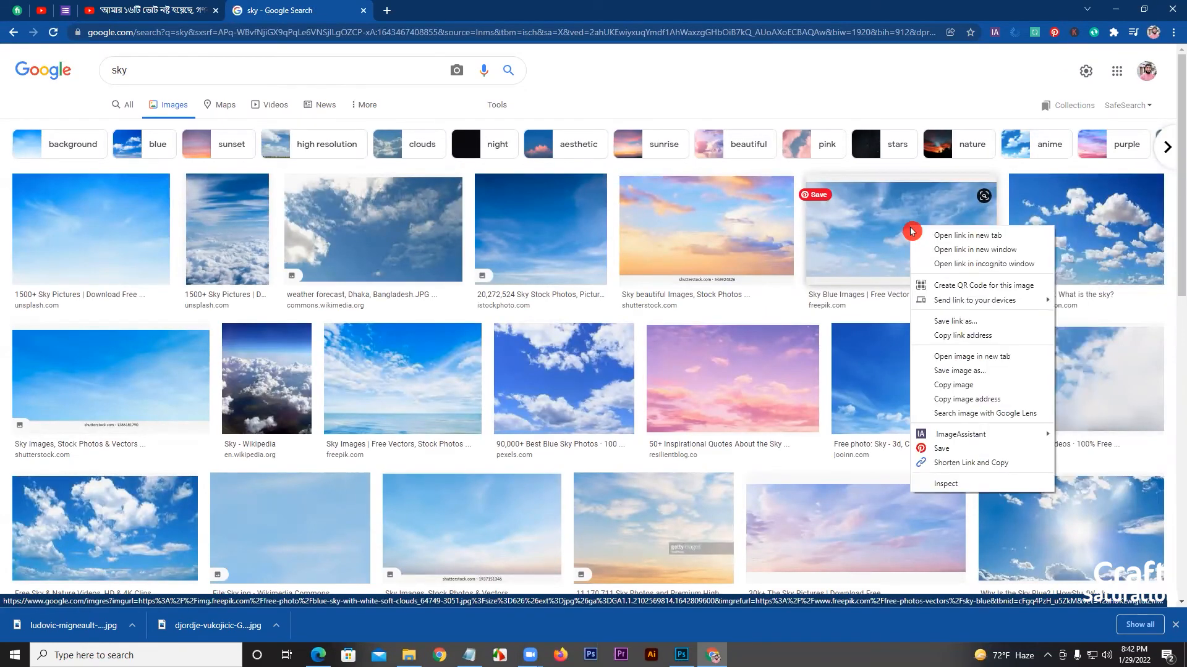
pyautogui.click(963, 387)
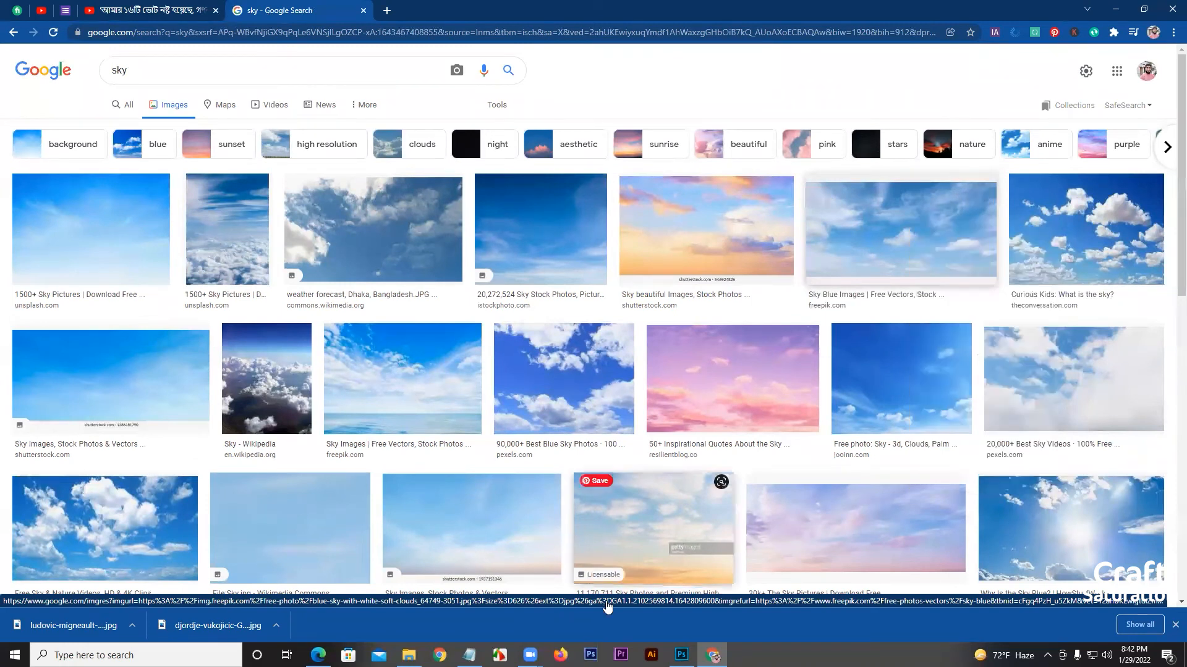
pyautogui.click(512, 296)
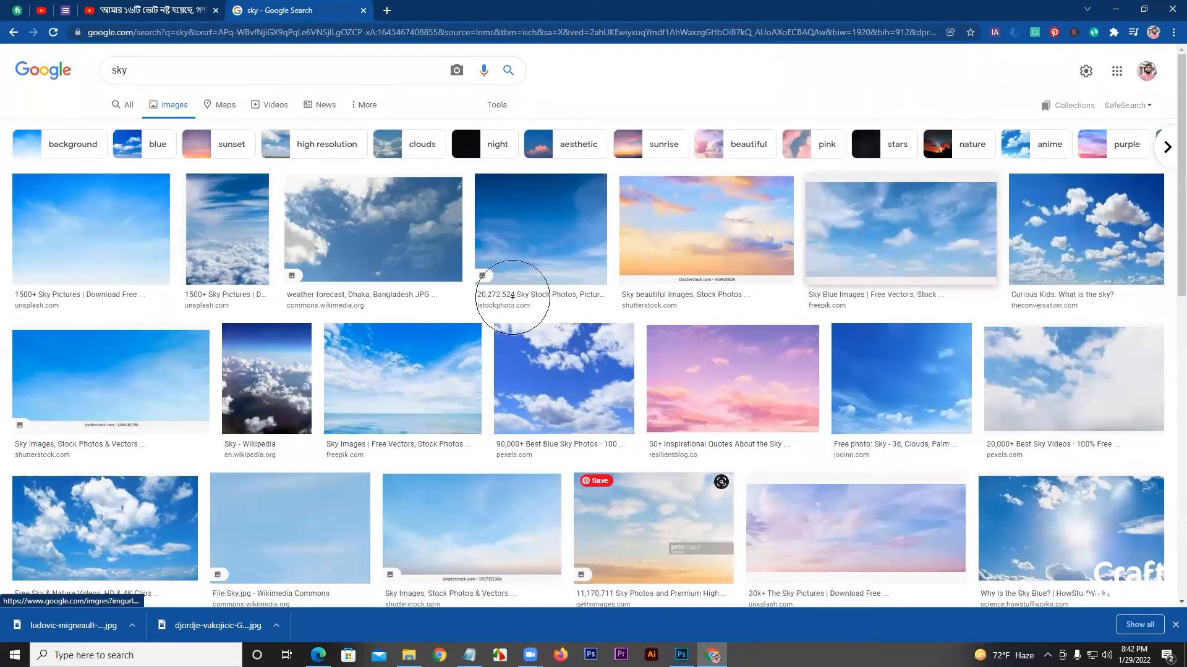
pyautogui.hotkey('alt', 'Tab')
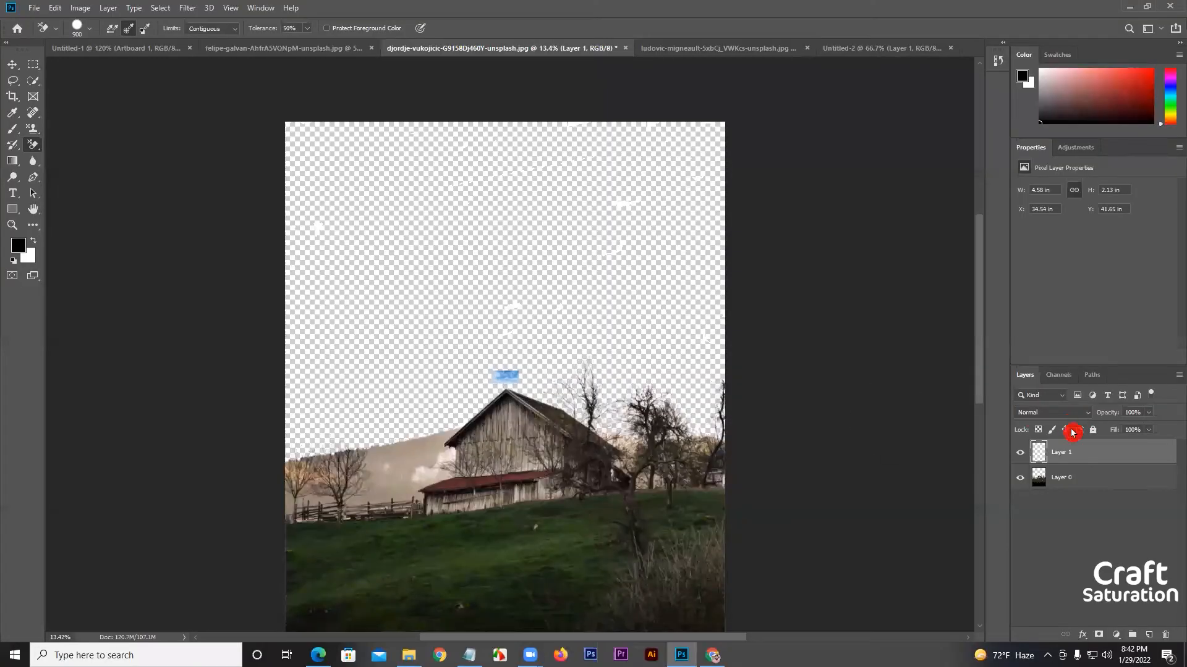
# Convert the pasted sky layer to a Smart Object and enlarge it to about 169 × 78 in, covering the upper part of the photo.
pyautogui.rightClick(1075, 455)
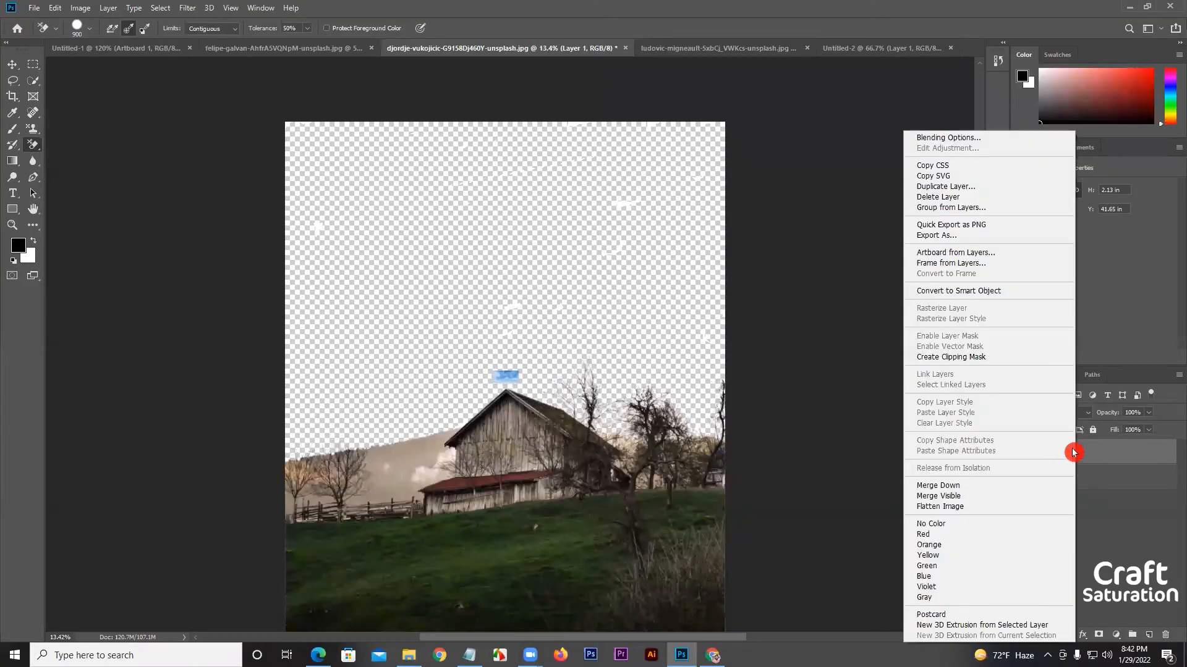
pyautogui.click(961, 291)
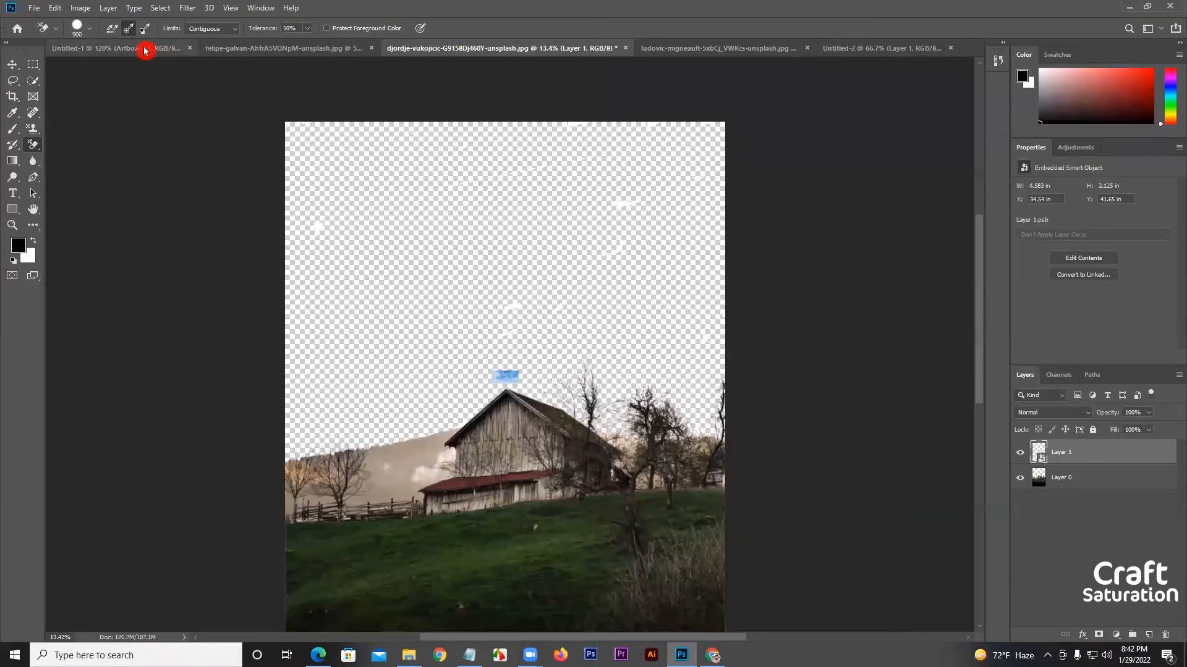
pyautogui.click(13, 67)
pyautogui.click(167, 29)
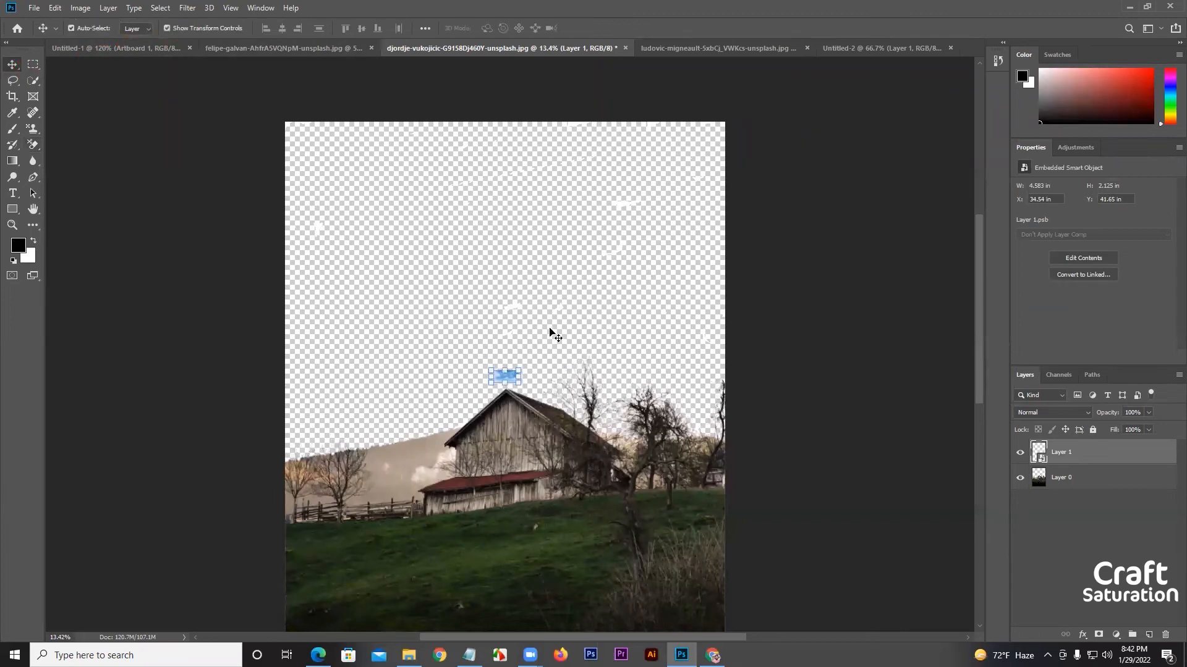
pyautogui.moveTo(521, 370); pyautogui.dragTo(890, 92)
pyautogui.moveTo(494, 383); pyautogui.dragTo(1, 651)
pyautogui.moveTo(472, 438); pyautogui.dragTo(481, 363)
pyautogui.click(469, 30)
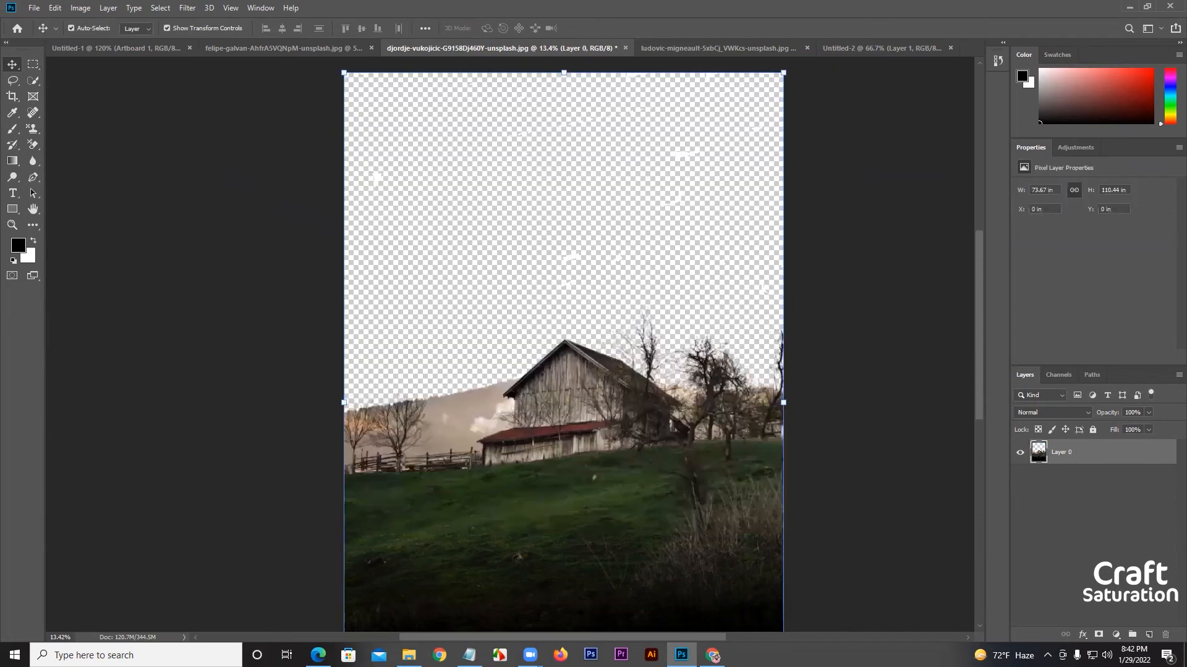
# Switch back to Chrome and filter the sky image results to Large size.
pyautogui.click(713, 655)
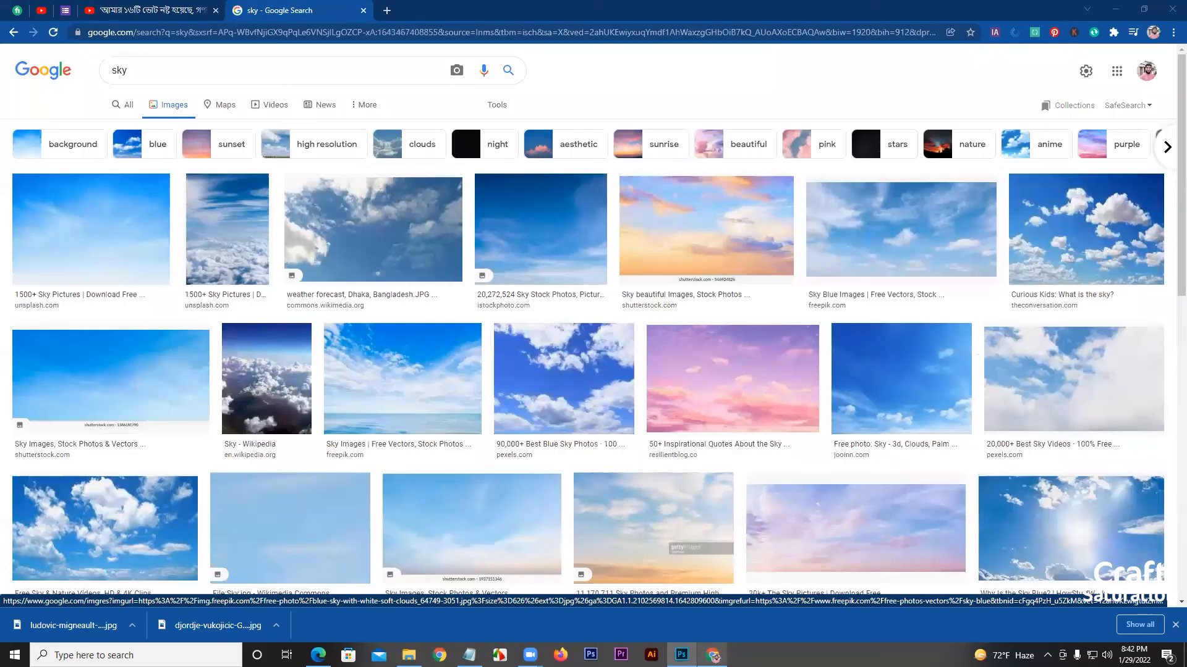
pyautogui.click(497, 104)
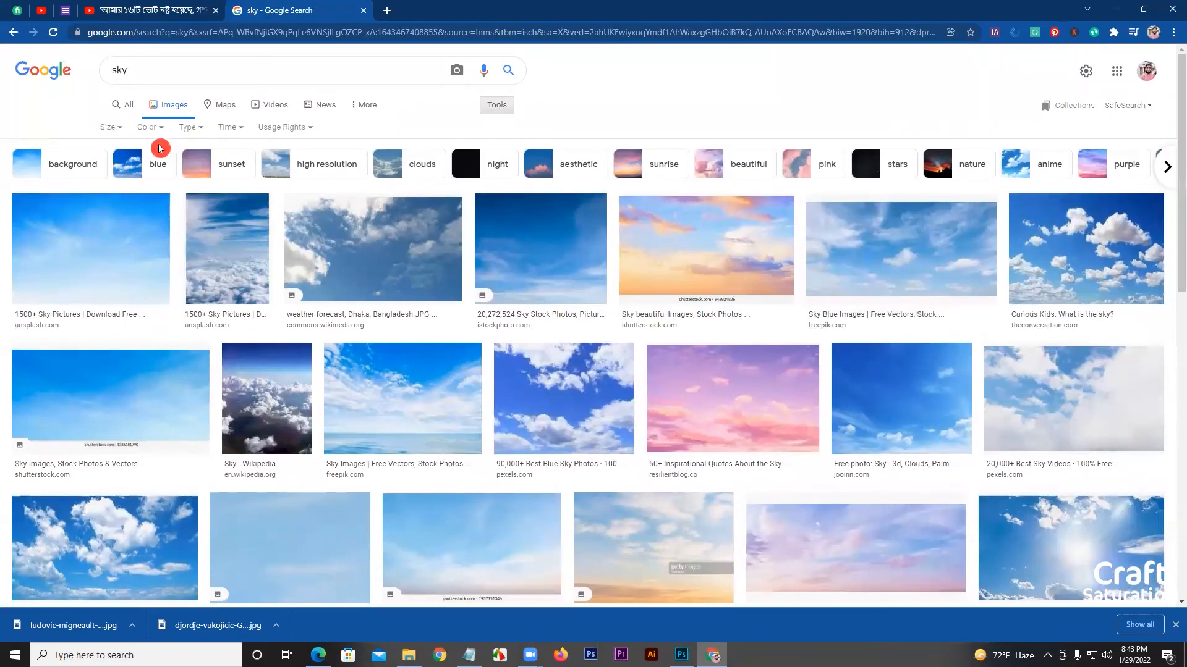
pyautogui.click(108, 127)
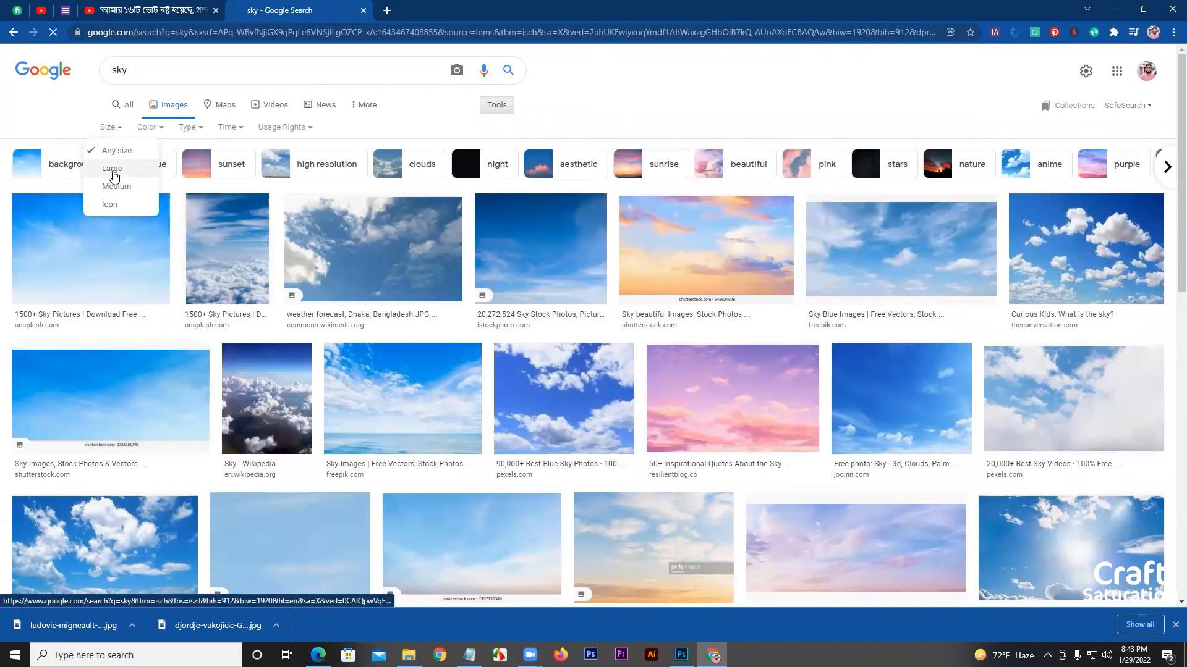
pyautogui.click(113, 170)
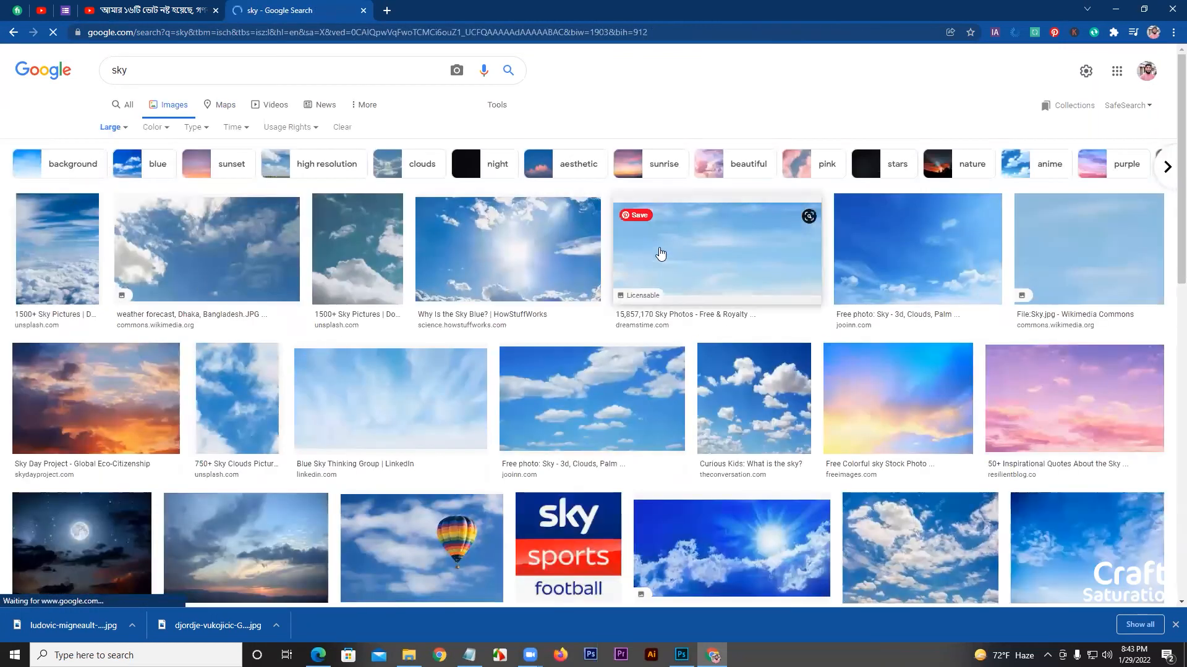
# Preview the large sky photos and save the HowStuffWorks "Why Is the Sky Blue?" image with the bright sun.
pyautogui.click(936, 270)
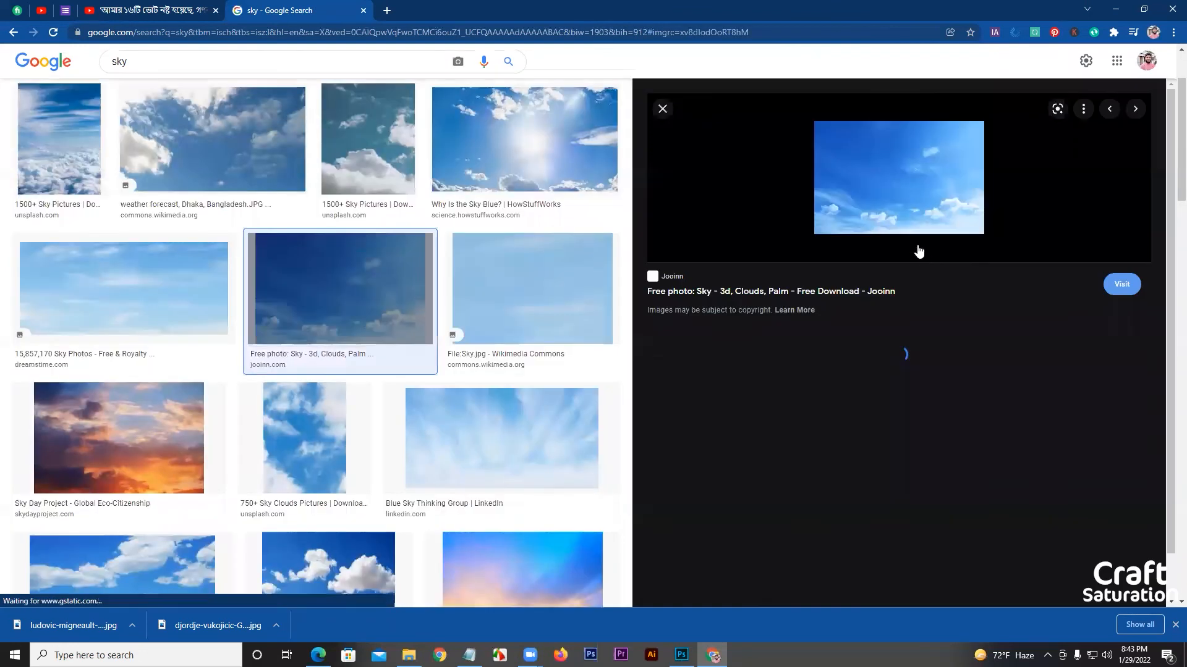
pyautogui.click(556, 149)
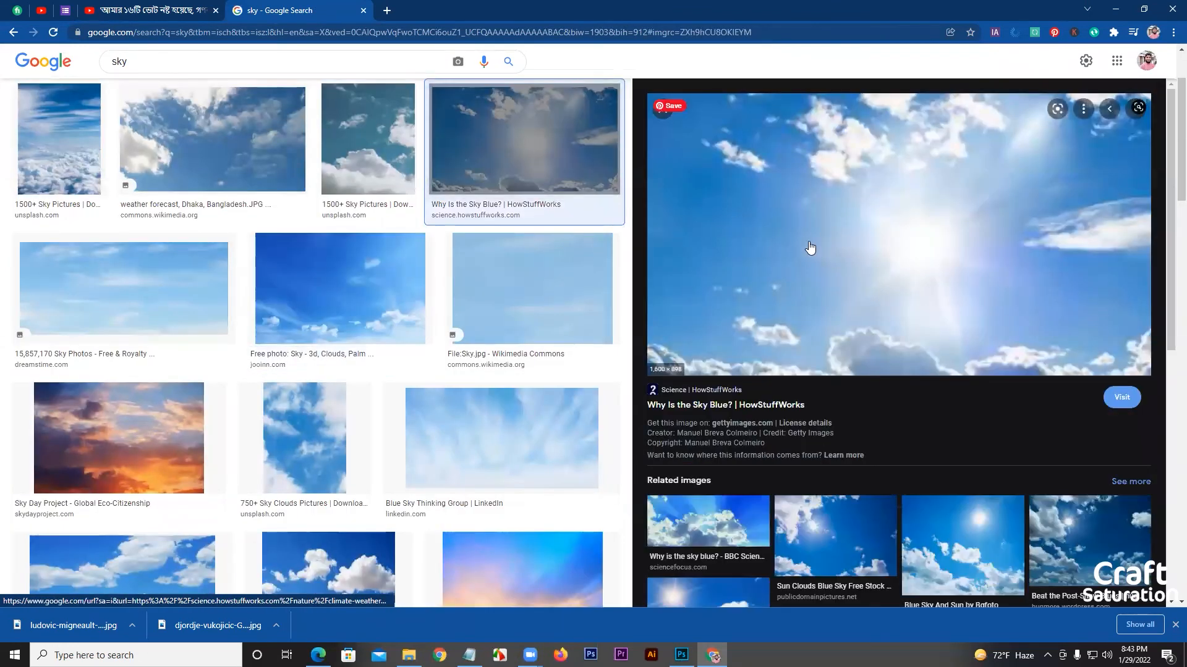
pyautogui.rightClick(870, 238)
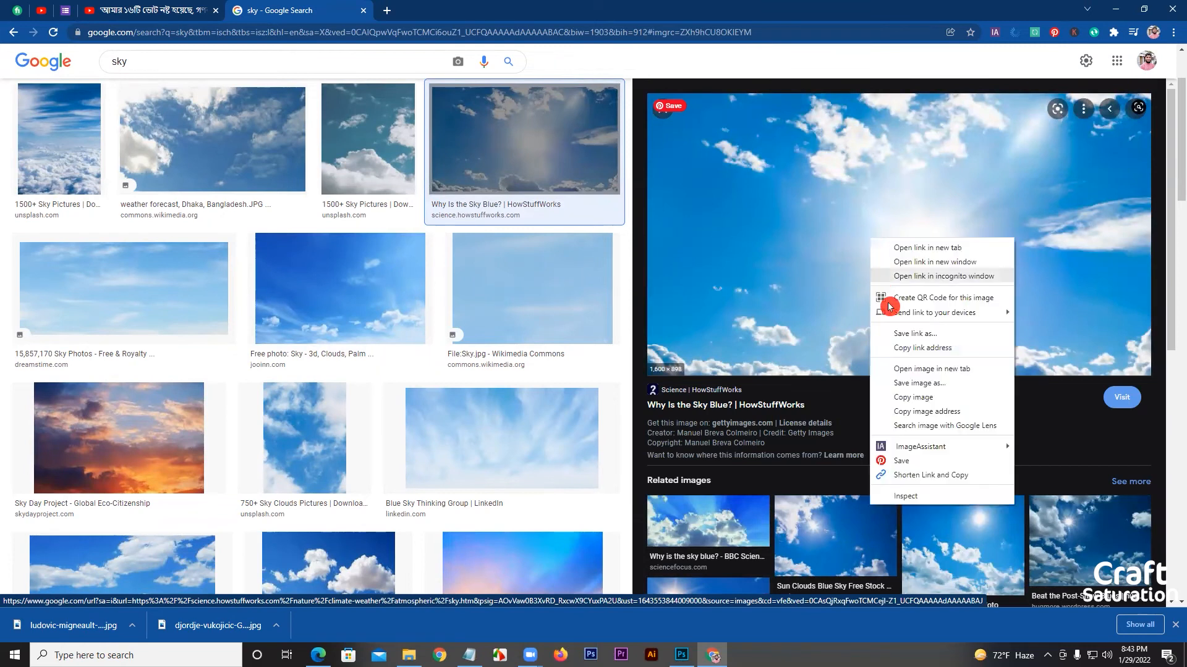
pyautogui.click(902, 383)
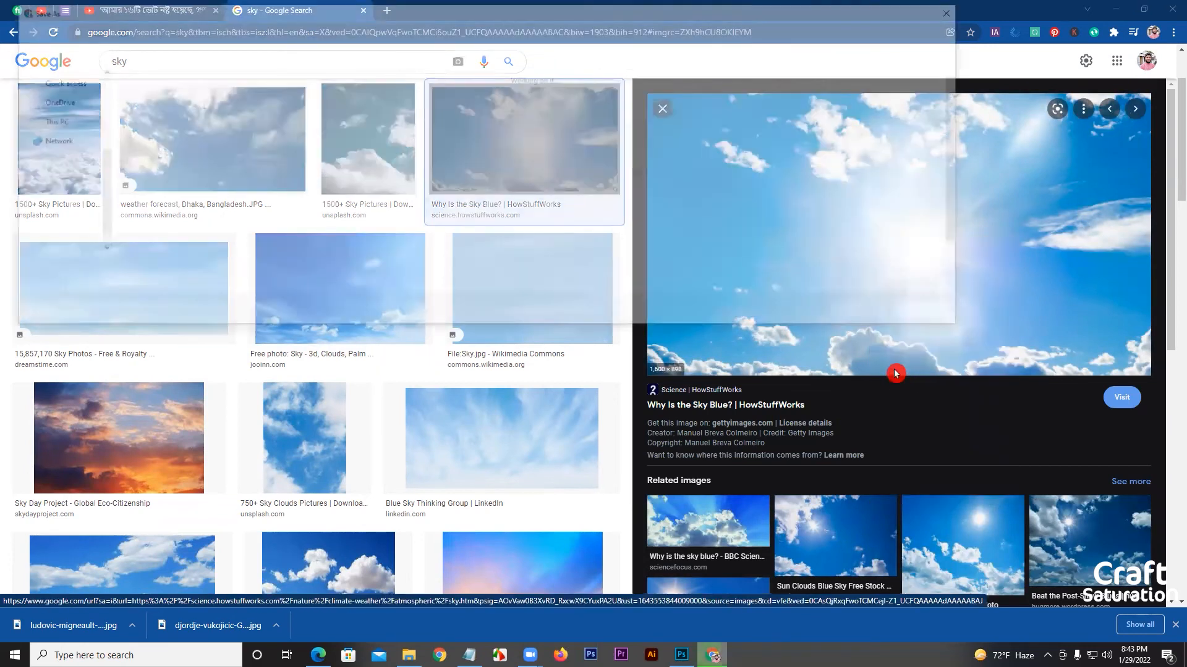
pyautogui.click(879, 315)
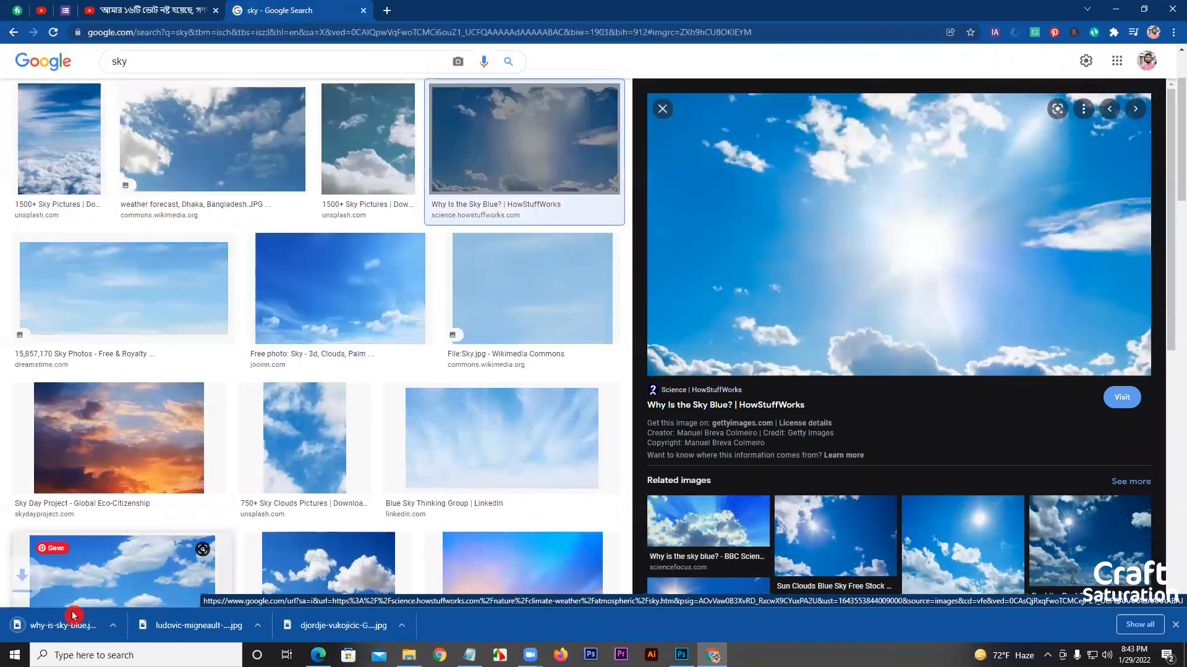
# Place the downloaded why-is-sky-blue image into the barn photo, enlarged to about 124 × 70 in and moved up over the sky area.
pyautogui.moveTo(73, 618); pyautogui.dragTo(866, 38)
pyautogui.moveTo(494, 405); pyautogui.dragTo(188, 569)
pyautogui.moveTo(620, 442); pyautogui.dragTo(606, 301)
pyautogui.click(473, 29)
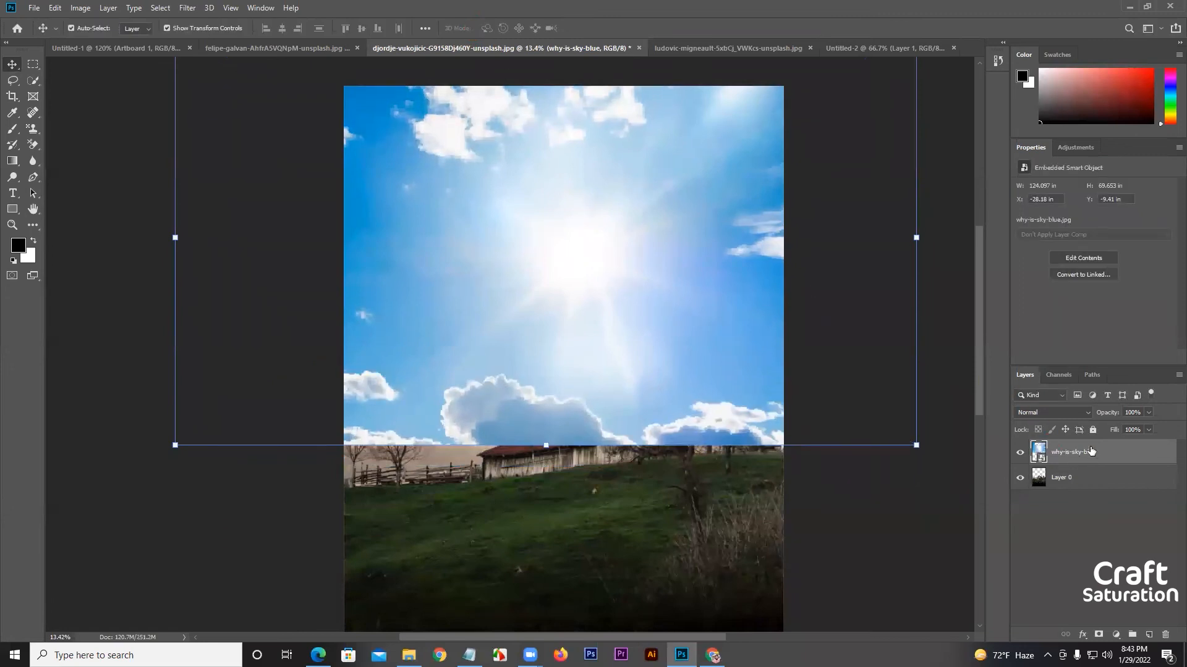
# Place the why-is-sky-blue layer beneath Layer 0 and shift the sky down behind the barn.
pyautogui.moveTo(1090, 453); pyautogui.dragTo(1044, 488)
pyautogui.moveTo(600, 298); pyautogui.dragTo(598, 332)
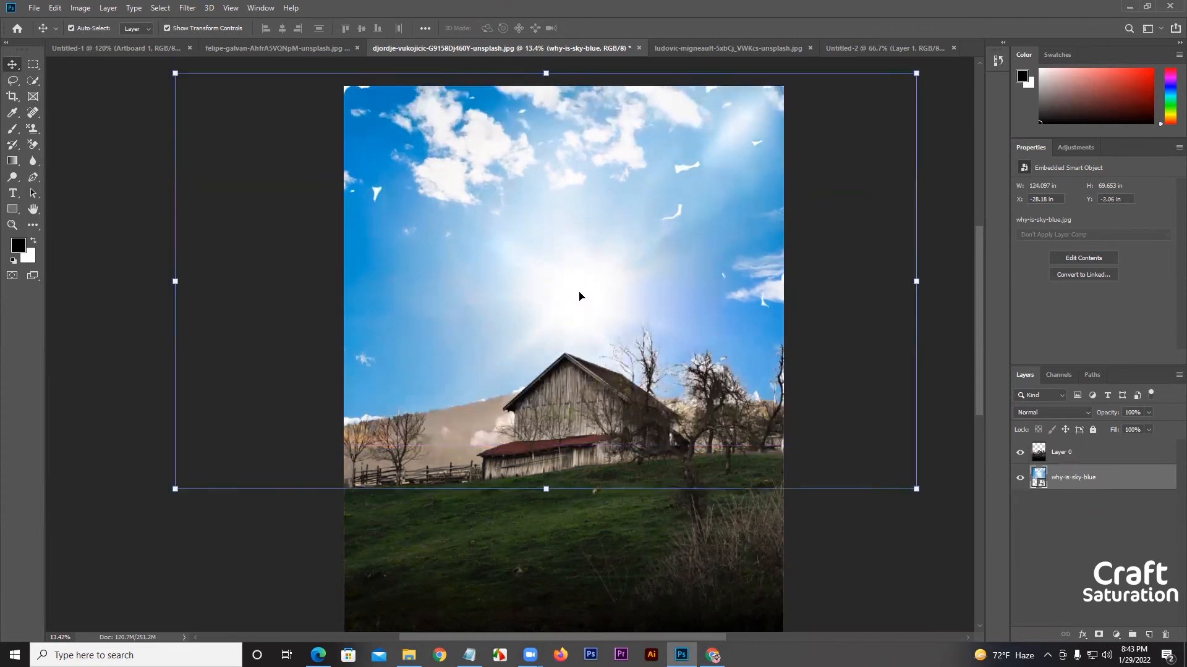
# Erase the leftover white patches from Layer 0's sky area above the barn using the Eraser tool at brush size 900.
pyautogui.click(1083, 453)
pyautogui.click(34, 146)
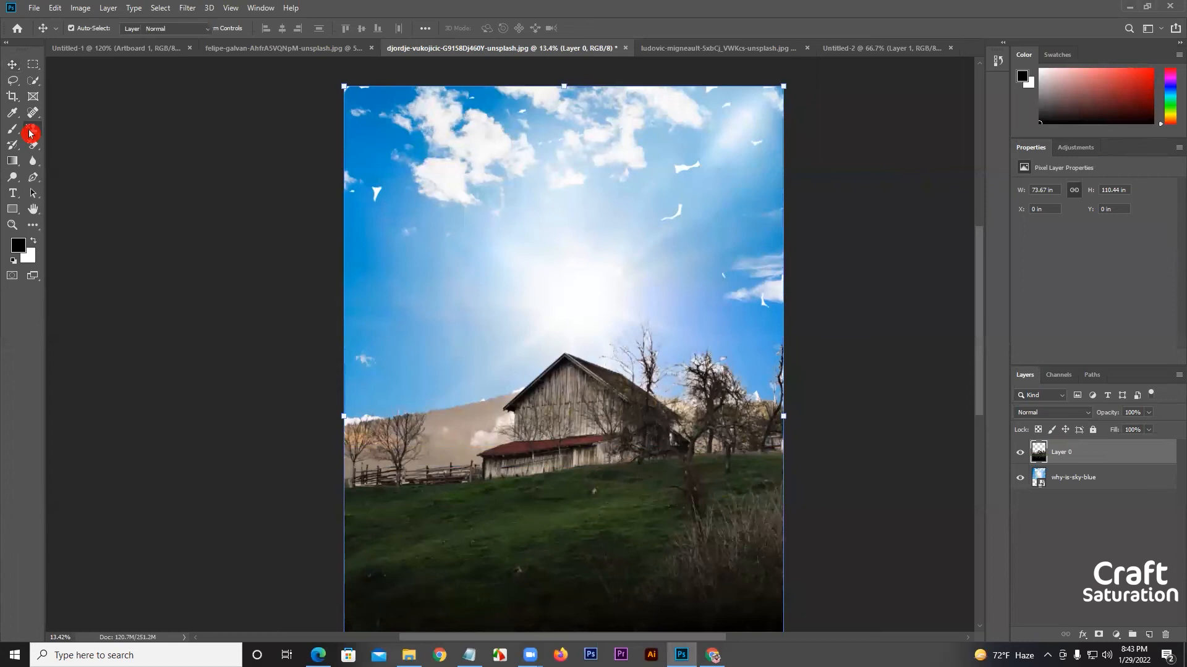
pyautogui.click(83, 144)
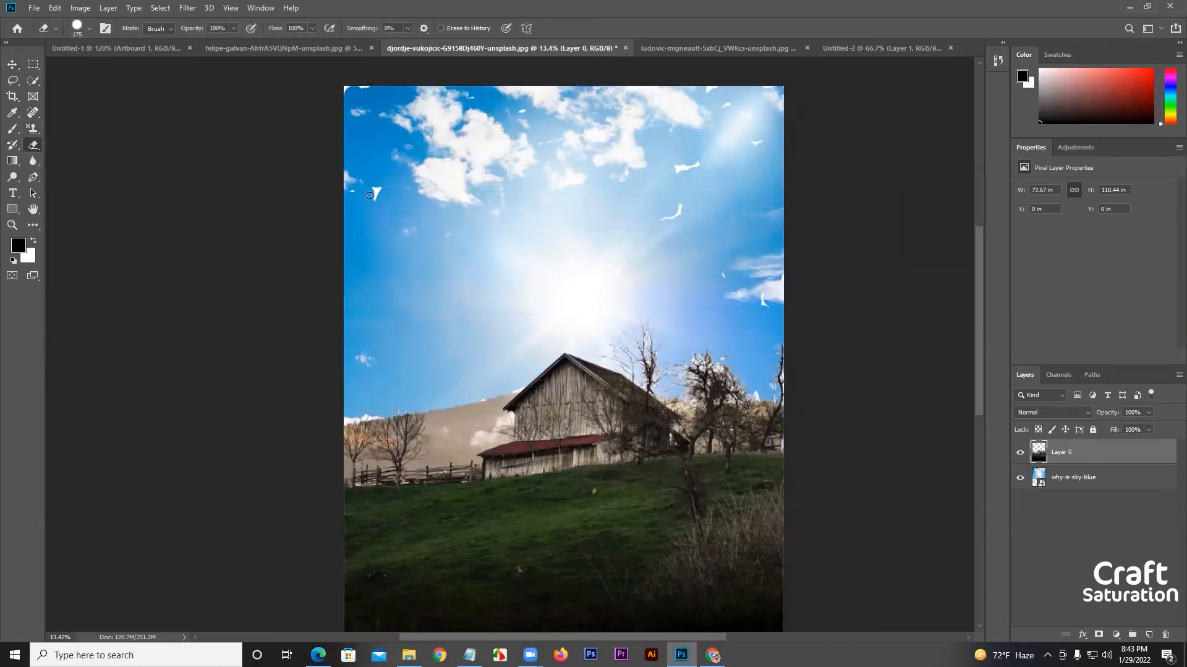
pyautogui.press(']')
pyautogui.press(']')
pyautogui.press(']')
pyautogui.moveTo(667, 179)
pyautogui.mouseDown()
pyautogui.moveTo(696, 220)
pyautogui.moveTo(656, 229)
pyautogui.mouseUp()
pyautogui.moveTo(507, 158)
pyautogui.mouseDown()
pyautogui.moveTo(464, 152)
pyautogui.moveTo(551, 129)
pyautogui.moveTo(344, 109)
pyautogui.moveTo(377, 107)
pyautogui.moveTo(343, 185)
pyautogui.moveTo(380, 196)
pyautogui.moveTo(358, 220)
pyautogui.mouseUp()
pyautogui.moveTo(742, 257); pyautogui.dragTo(745, 284)
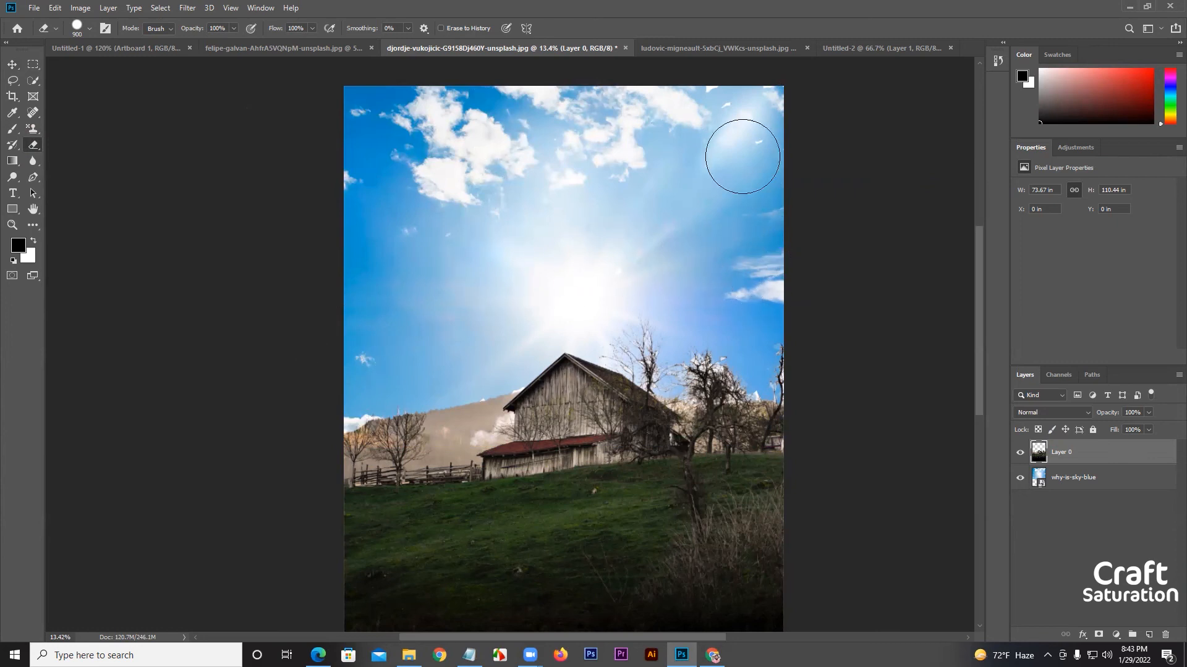
pyautogui.moveTo(649, 89)
pyautogui.mouseDown()
pyautogui.moveTo(717, 97)
pyautogui.moveTo(445, 124)
pyautogui.moveTo(337, 108)
pyautogui.mouseUp()
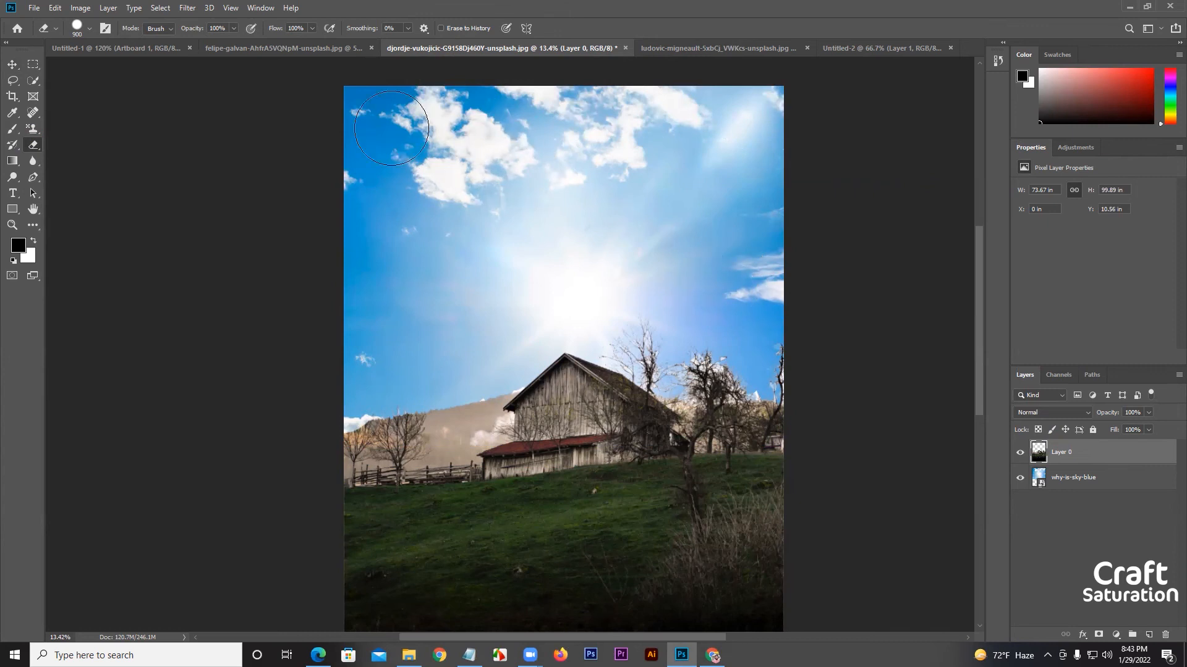
pyautogui.moveTo(740, 259)
pyautogui.mouseDown()
pyautogui.moveTo(768, 258)
pyautogui.moveTo(847, 390)
pyautogui.mouseUp()
# Clear the white sky remnants between the tree branches beside the barn using the Background Eraser at brush size 25.
pyautogui.scroll(3, 771, 395)
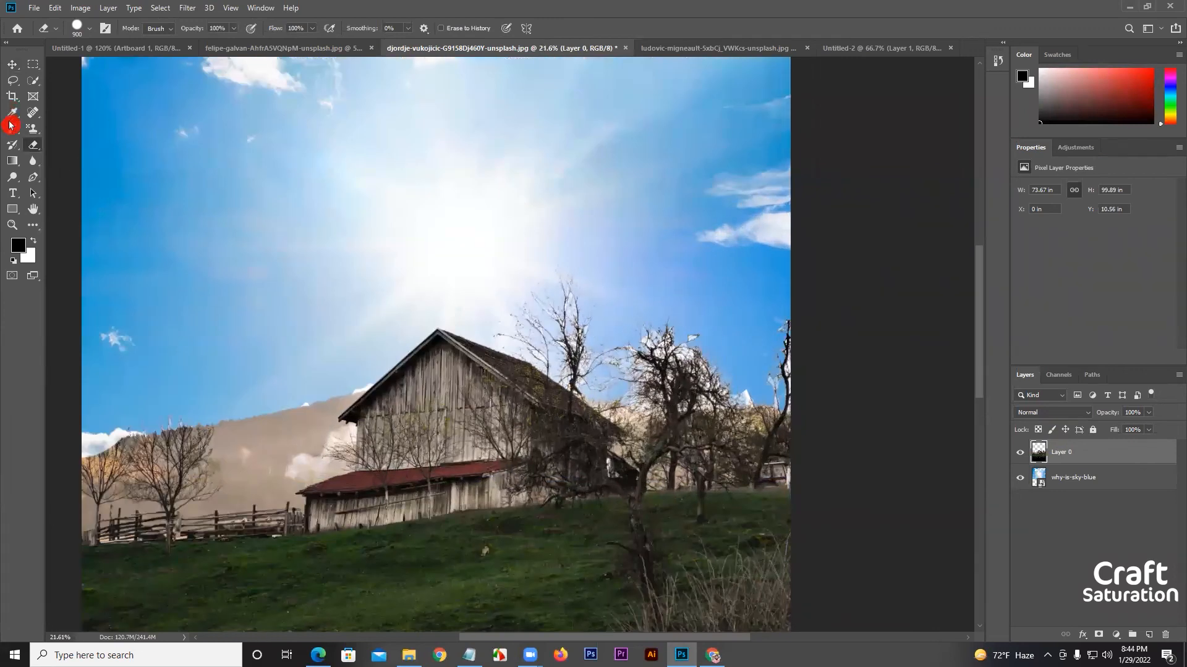
pyautogui.click(32, 143)
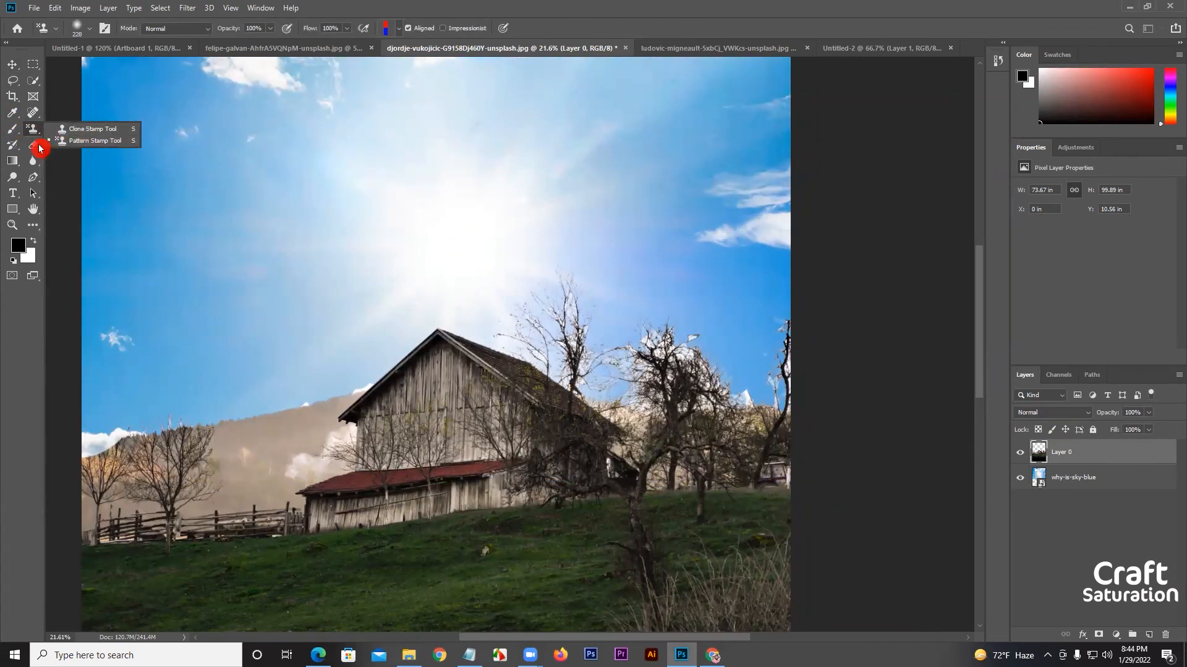
pyautogui.click(77, 159)
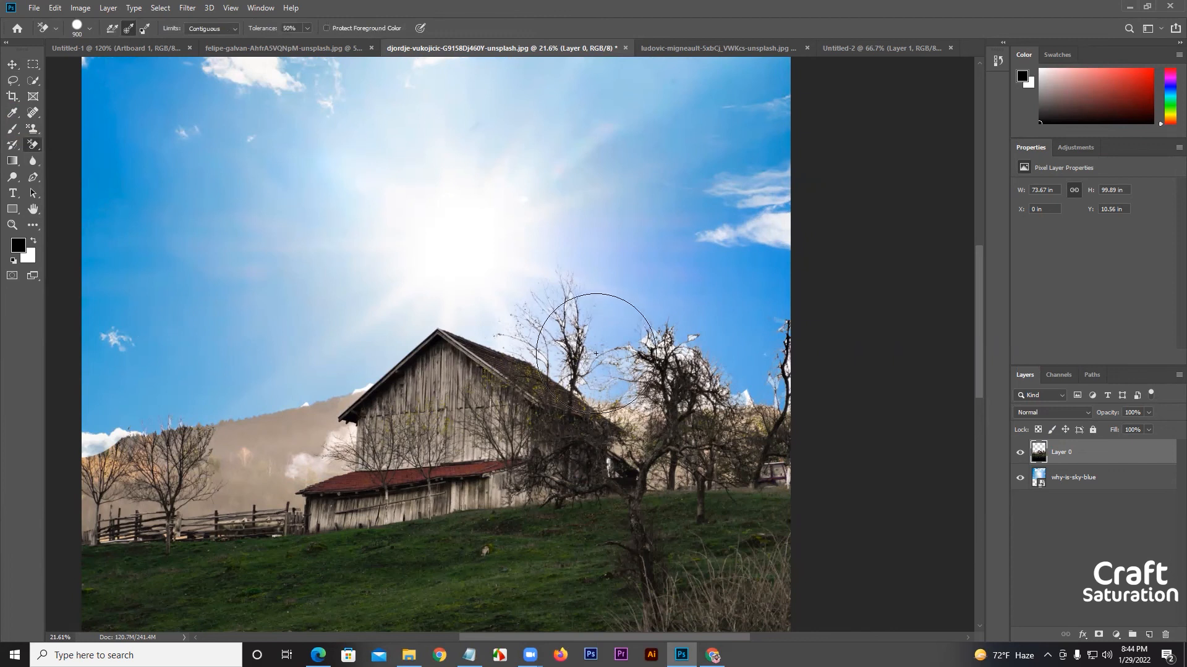
pyautogui.scroll(2, 554, 348)
pyautogui.scroll(1, 681, 338)
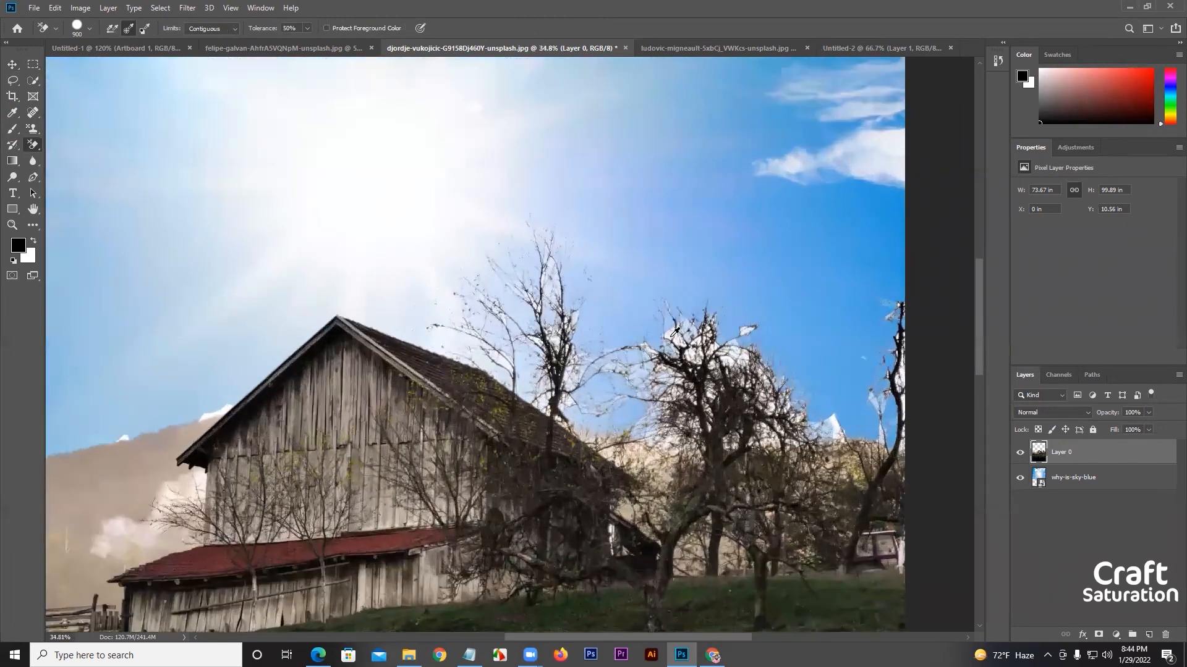
pyautogui.press('[')
pyautogui.press('[')
pyautogui.press('[')
pyautogui.press('[')
pyautogui.press('[')
pyautogui.press('[')
pyautogui.press('[')
pyautogui.press('[')
pyautogui.press('[')
pyautogui.press('[')
pyautogui.press('[')
pyautogui.press('[')
pyautogui.press('[')
pyautogui.press('[')
pyautogui.press('[')
pyautogui.press('[')
pyautogui.press('[')
pyautogui.press('[')
pyautogui.press('[')
pyautogui.press('[')
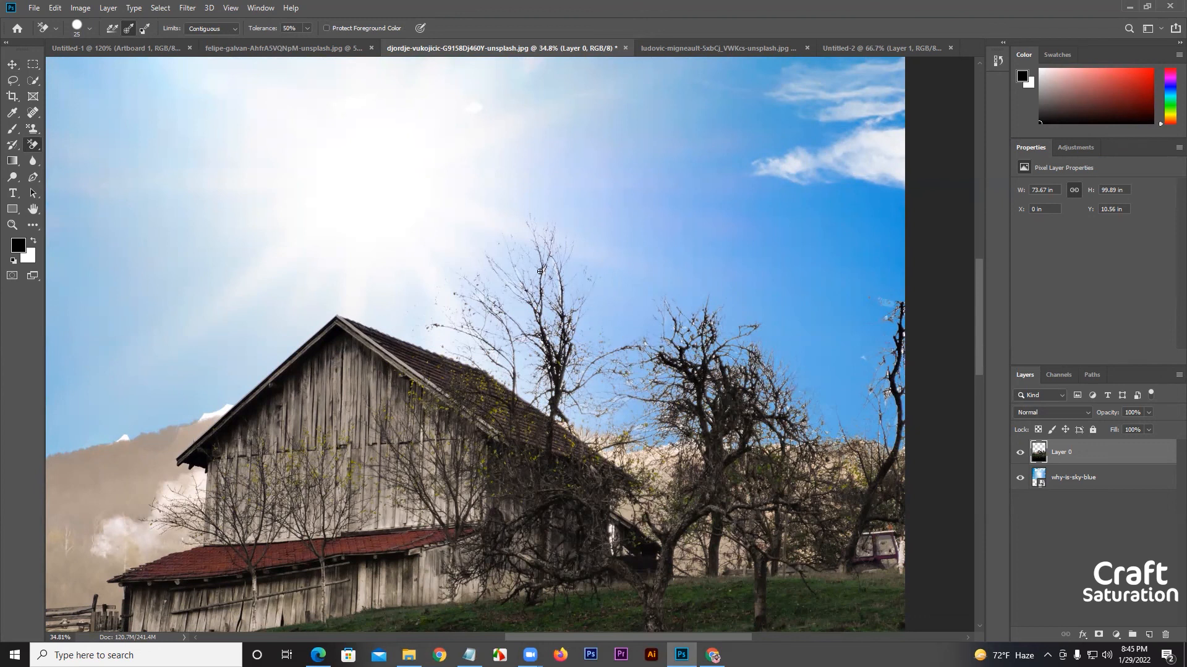
# Examine the replaced sky around the barn roof and tree branches, both close up and across the whole photo.
pyautogui.scroll(-3, 584, 312)
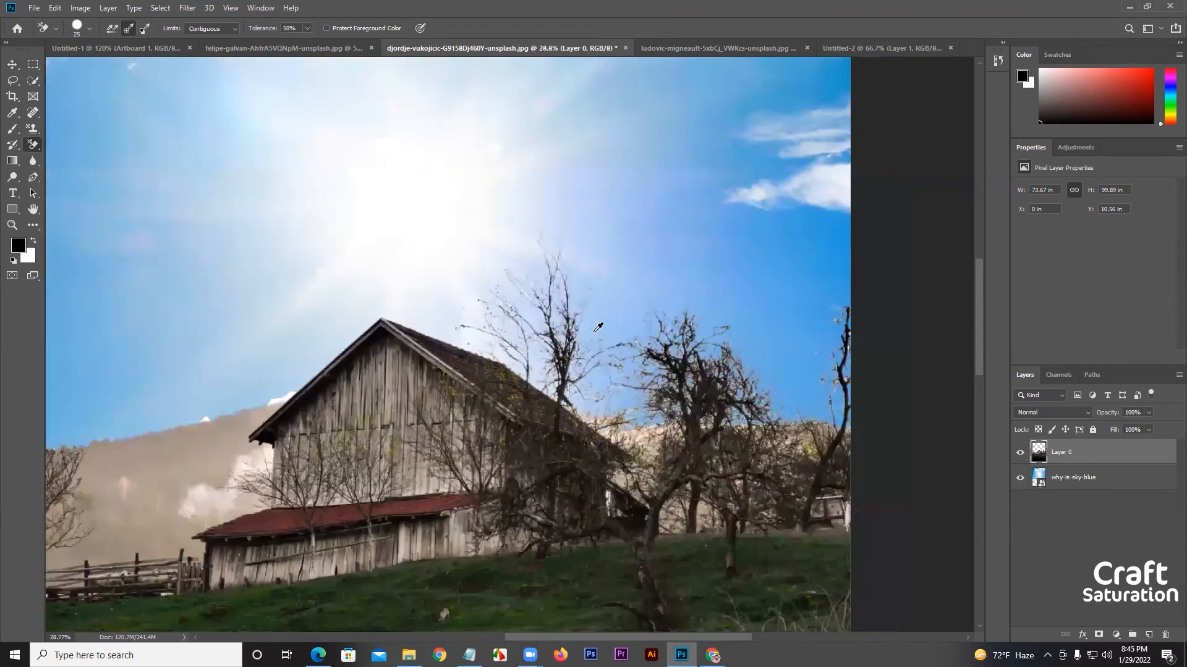
pyautogui.scroll(-3, 721, 479)
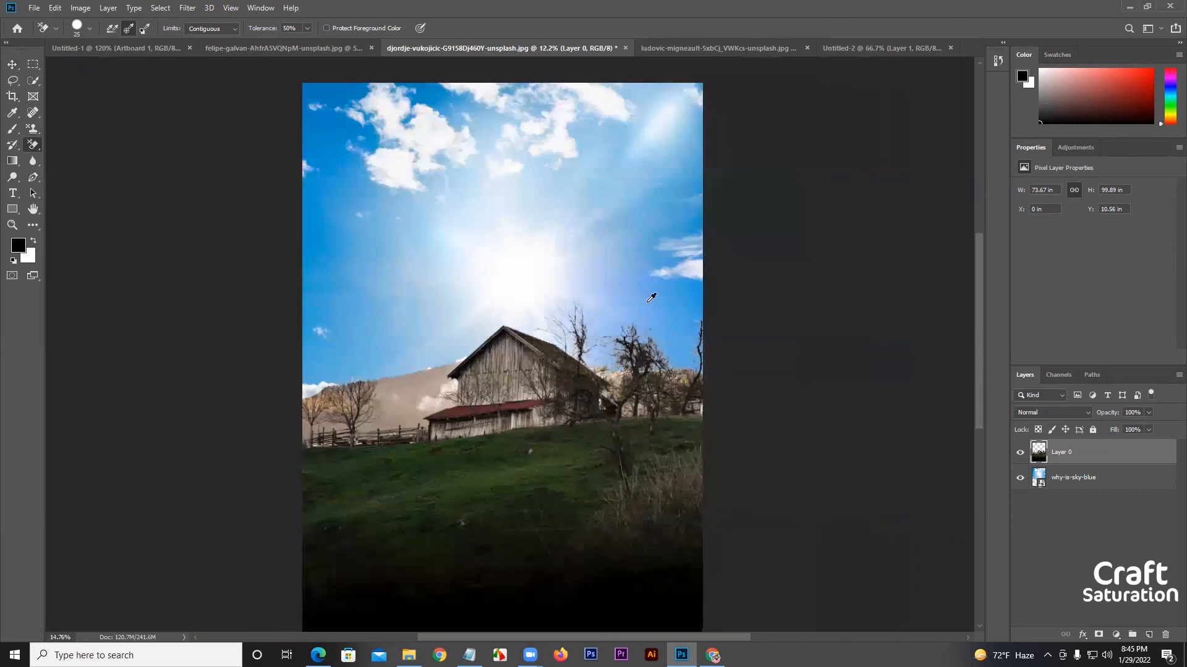
pyautogui.scroll(2, 650, 298)
pyautogui.scroll(3, 77, 117)
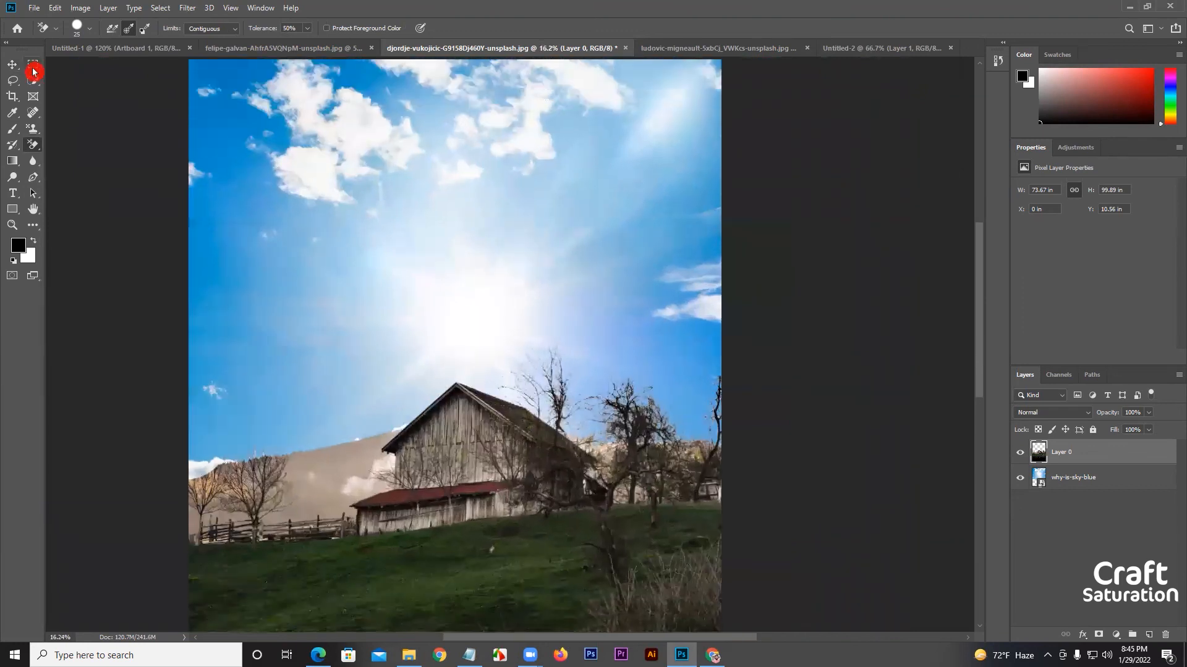
pyautogui.click(21, 67)
pyautogui.press('e')
pyautogui.scroll(4, 673, 345)
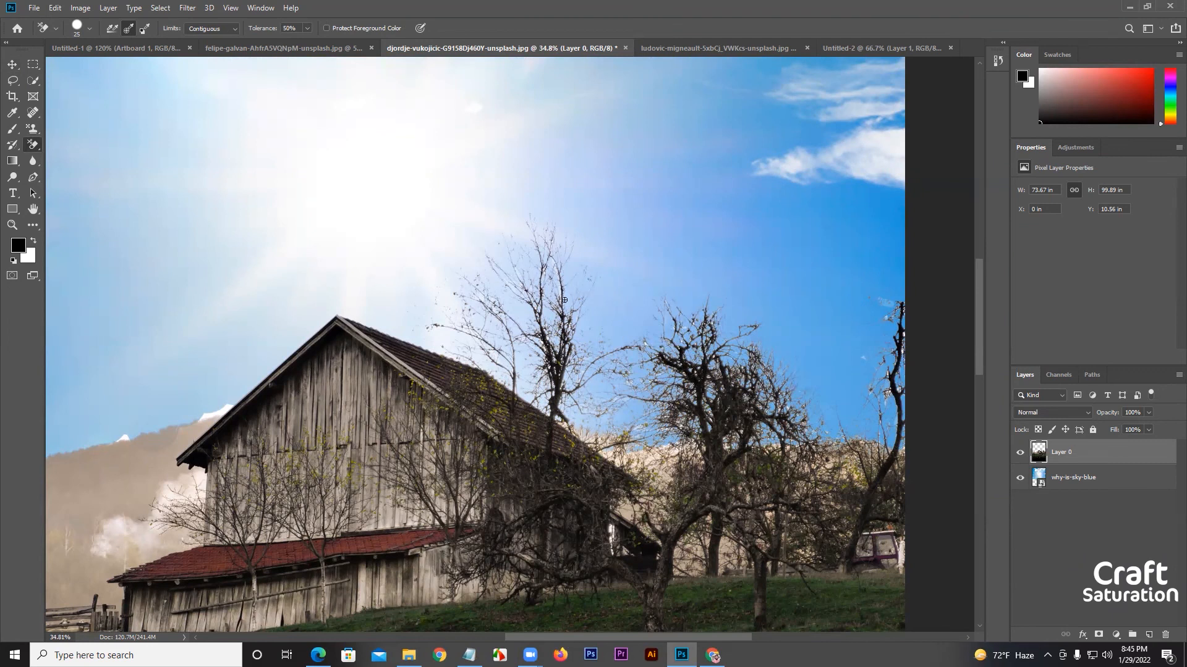
pyautogui.scroll(-5, 569, 319)
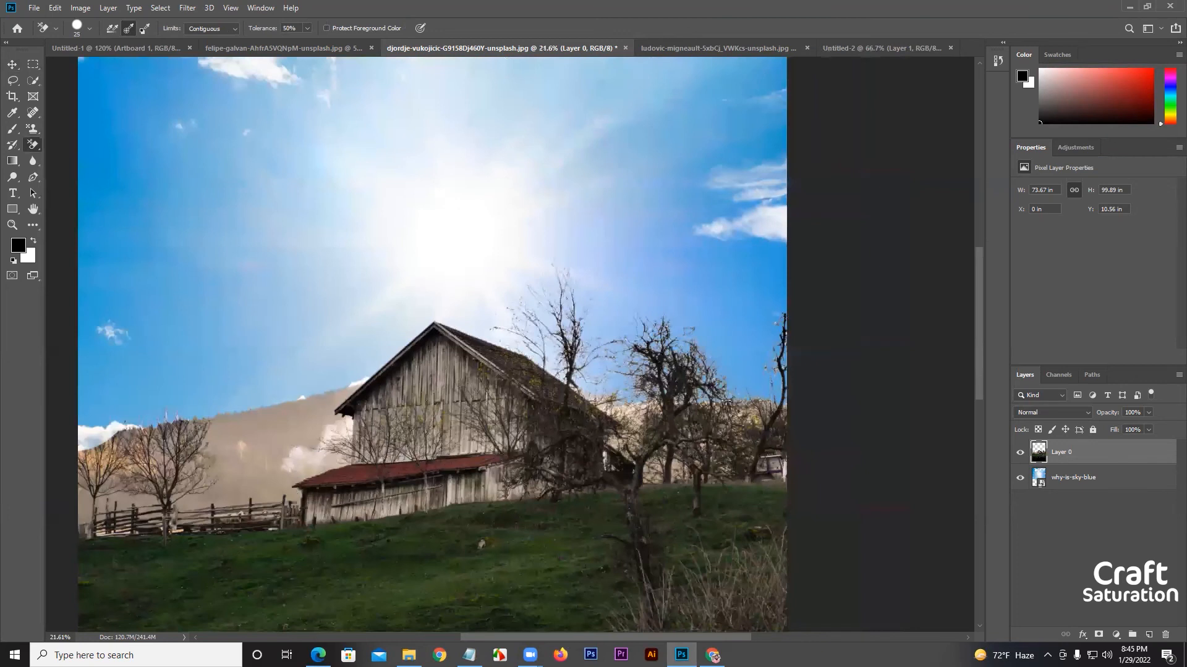
pyautogui.scroll(3, 681, 490)
pyautogui.scroll(2, 77, 104)
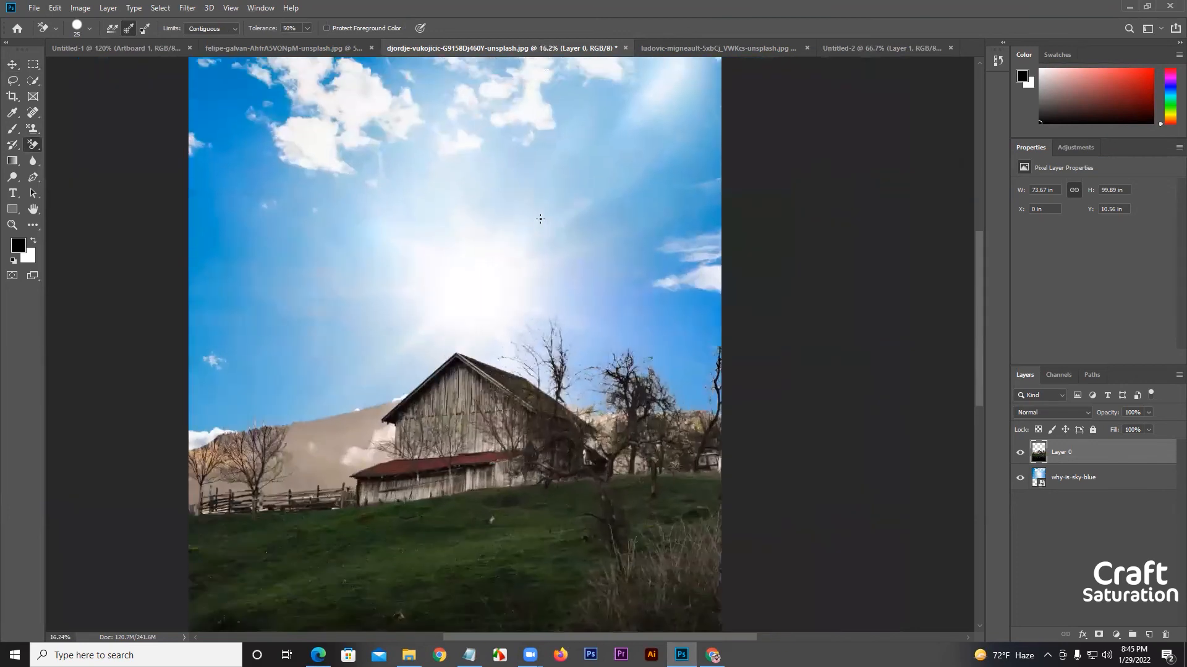
pyautogui.click(13, 65)
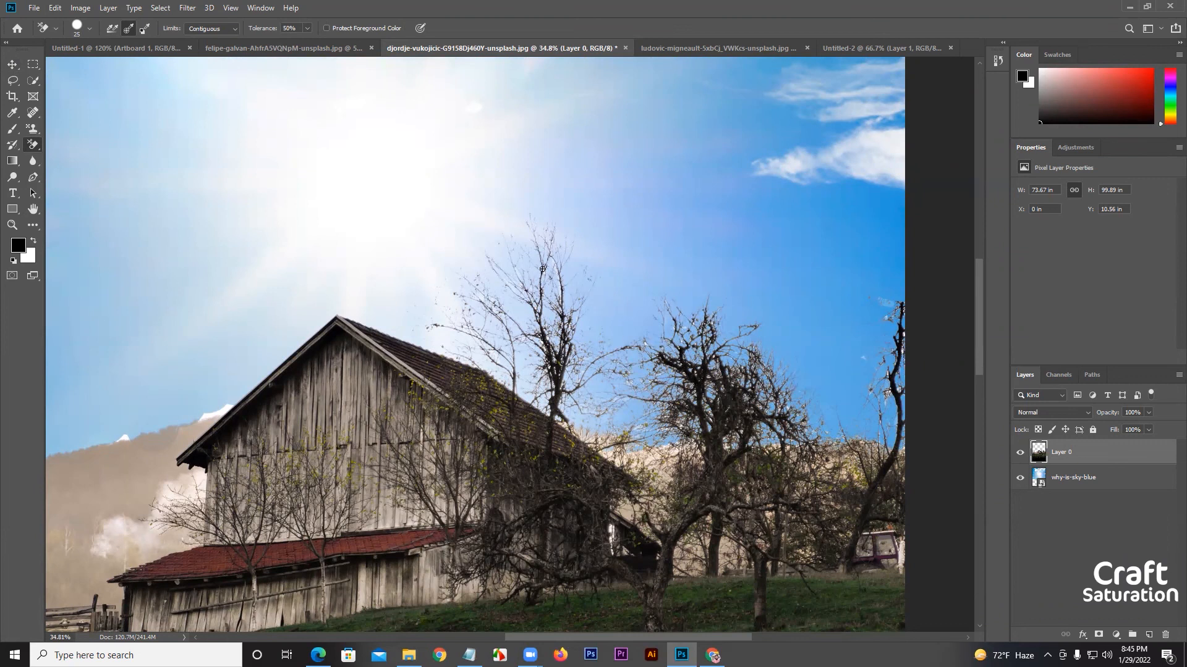
pyautogui.scroll(-5, 599, 327)
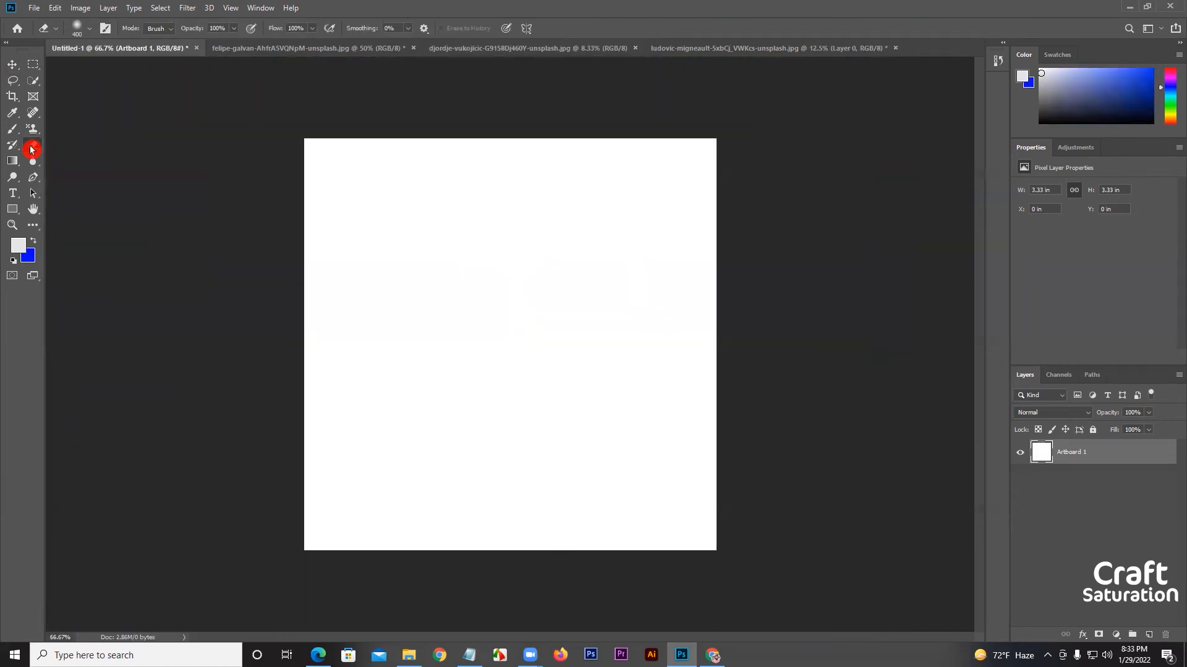
pyautogui.click(12, 64)
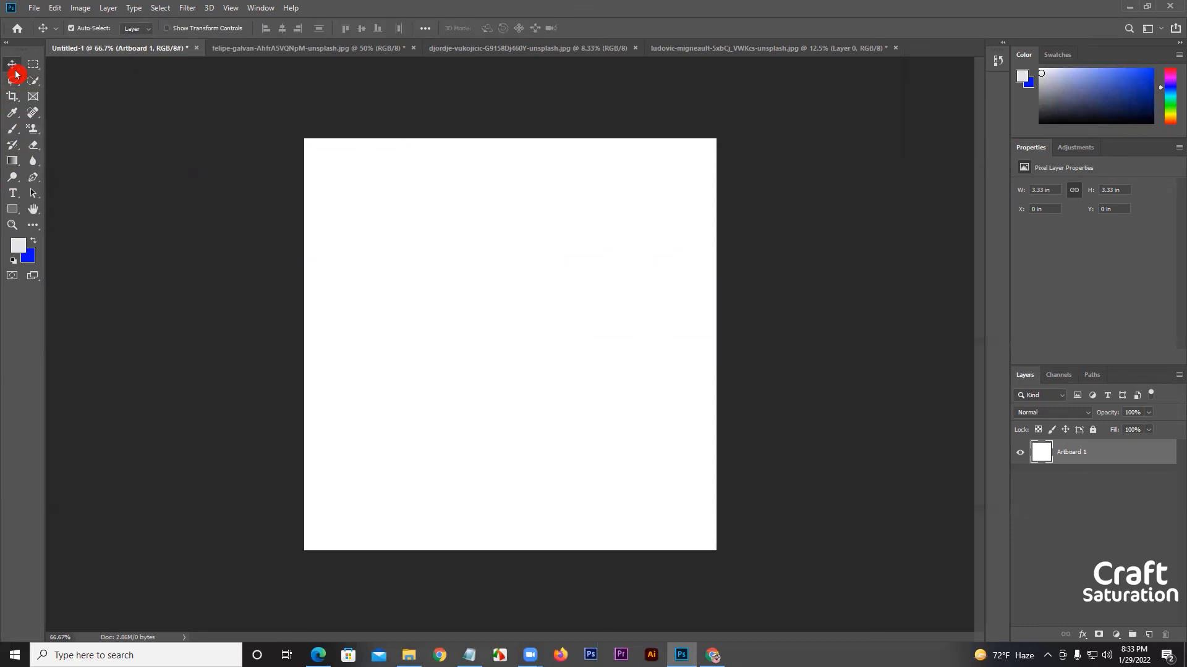